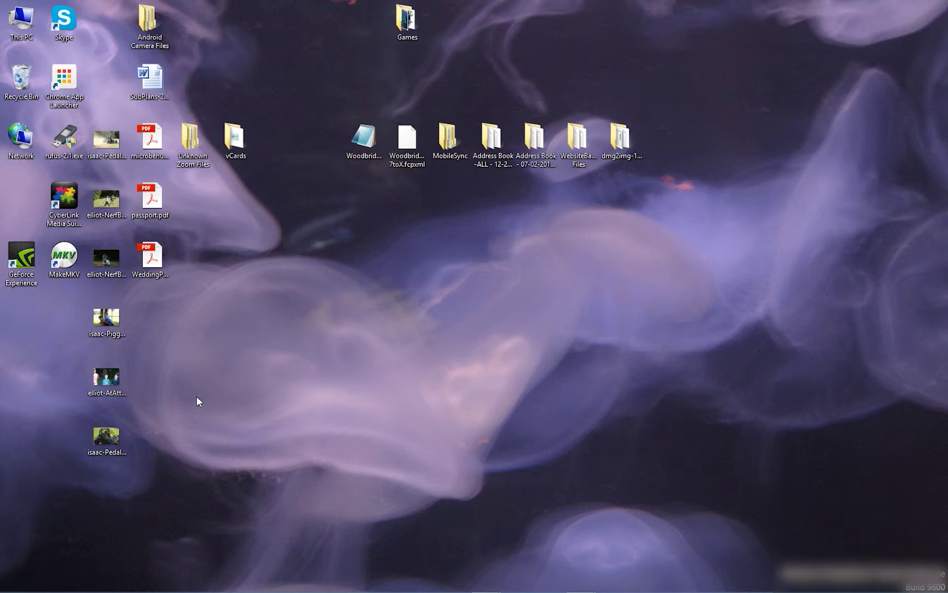
# Step: Open File Explorer, move its window clear of the desktop icons, and display the drives under This PC
pyautogui.moveTo(77, 590)
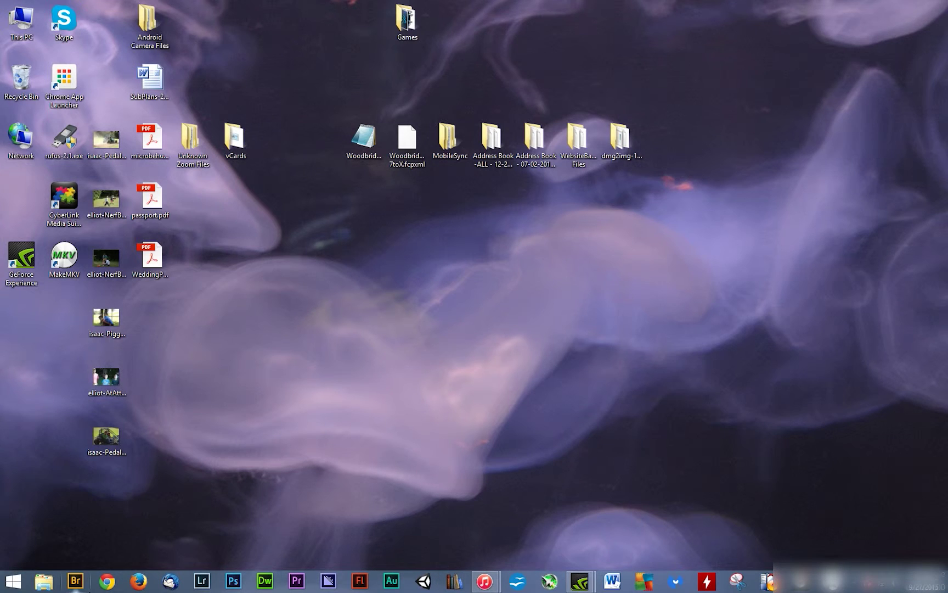
pyautogui.click(43, 581)
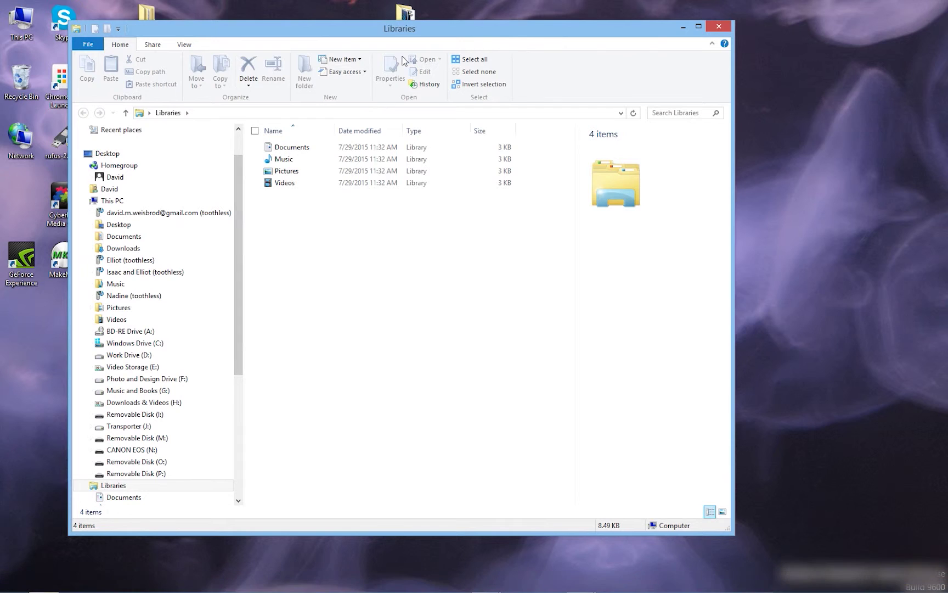
pyautogui.moveTo(369, 29); pyautogui.dragTo(485, 39)
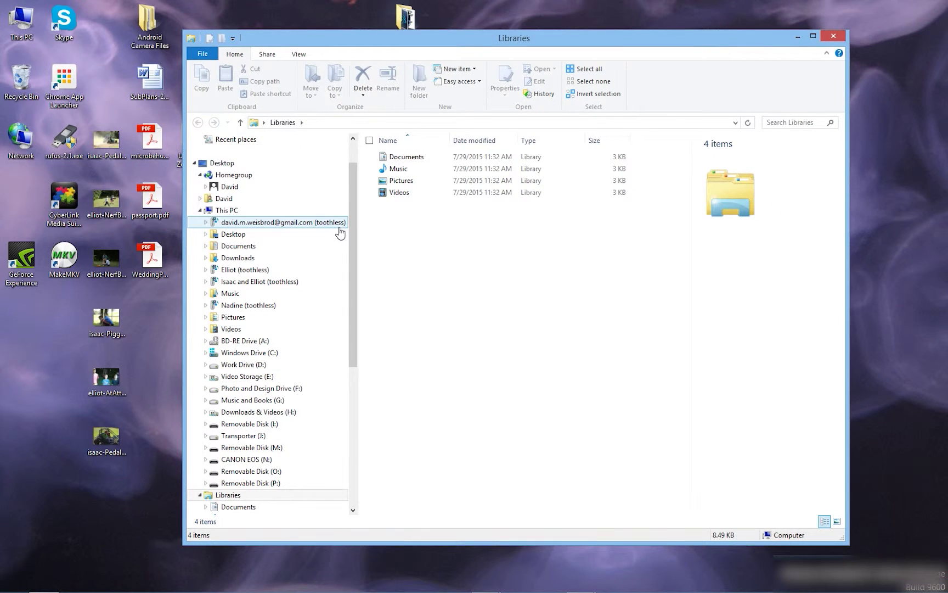
pyautogui.click(225, 210)
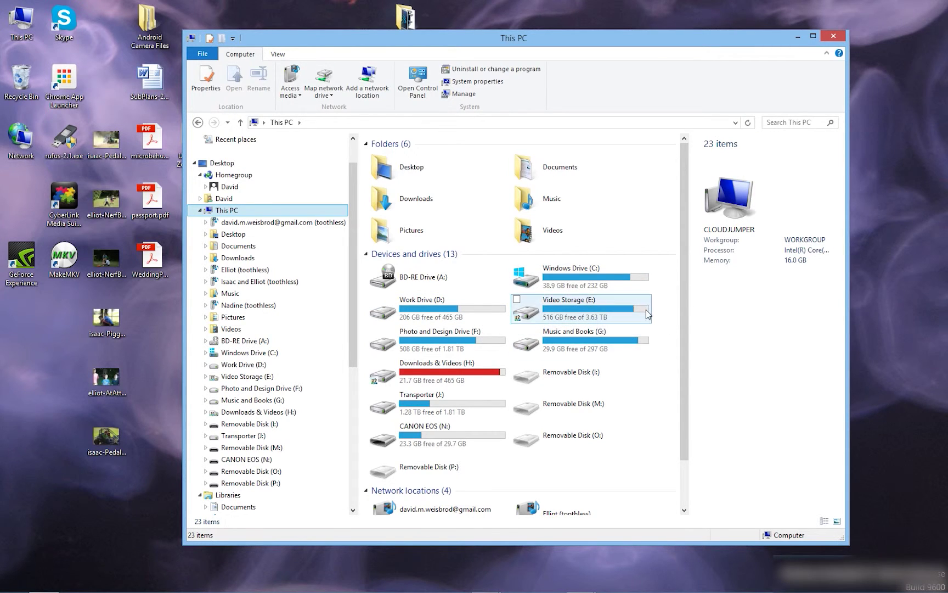
pyautogui.moveTo(645, 309)
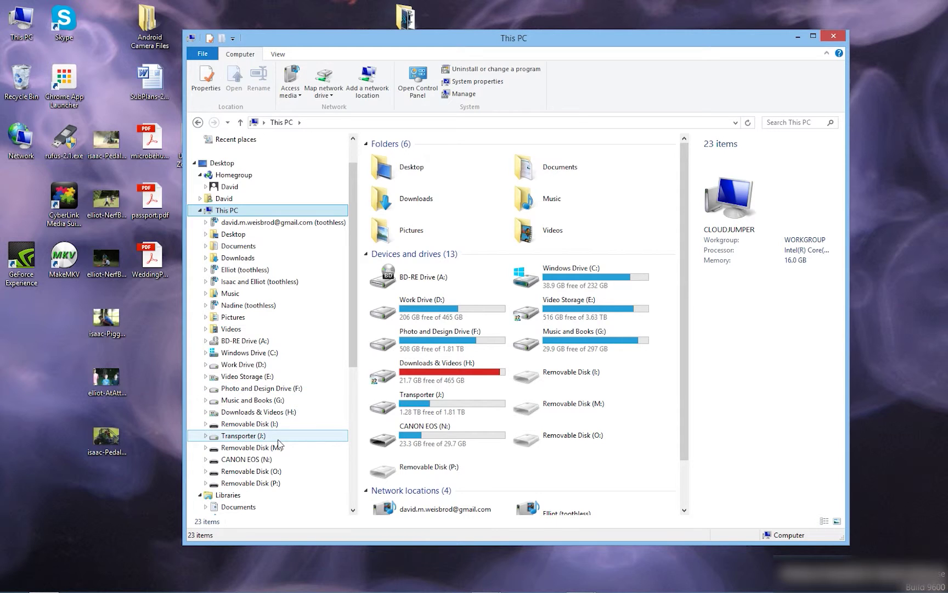
# Step: Copy all the MOV video files from the DCIM\100CANON folder on the CANON EOS (N:) card
pyautogui.click(252, 461)
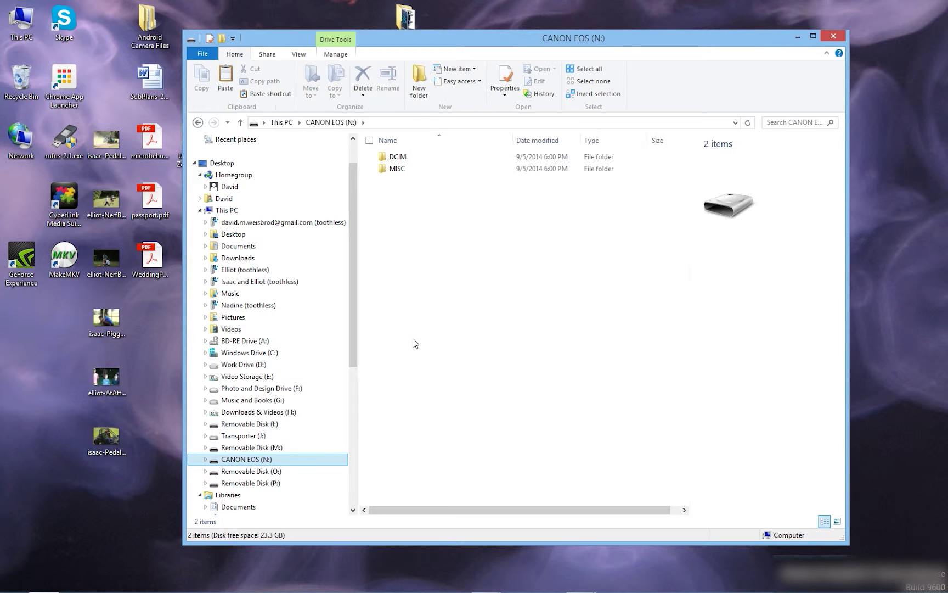
pyautogui.doubleClick(402, 165)
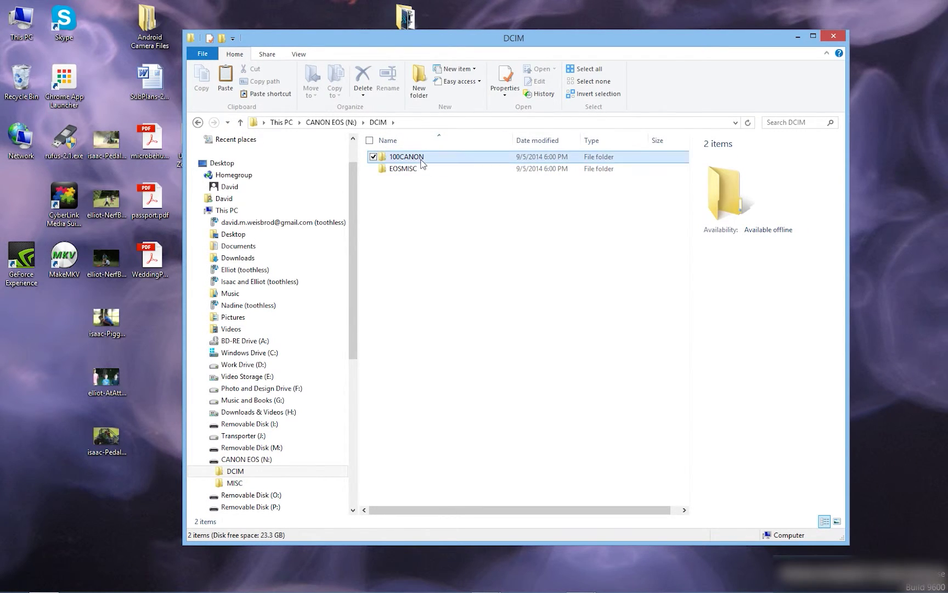
pyautogui.doubleClick(420, 159)
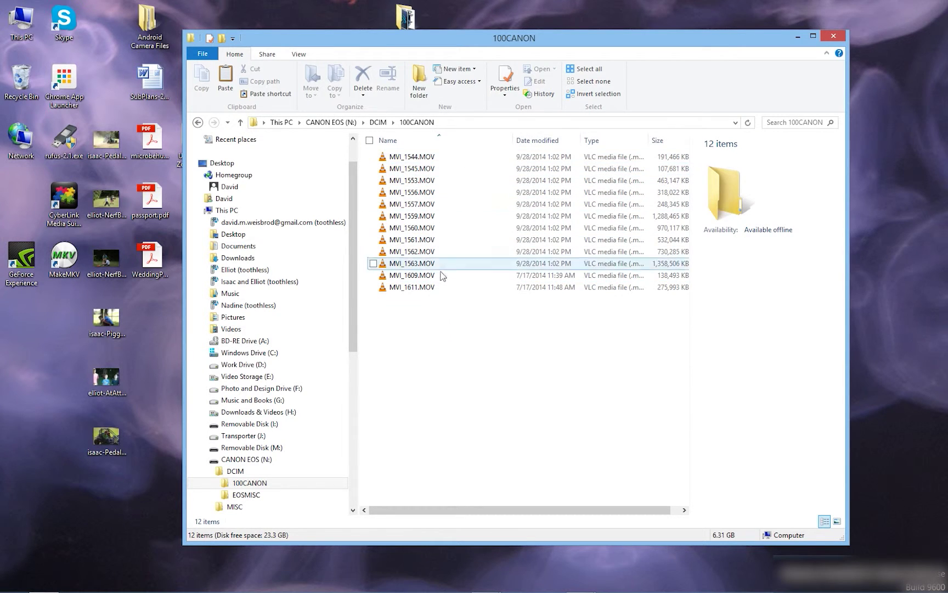
pyautogui.moveTo(445, 311); pyautogui.dragTo(412, 158)
pyautogui.rightClick(412, 159)
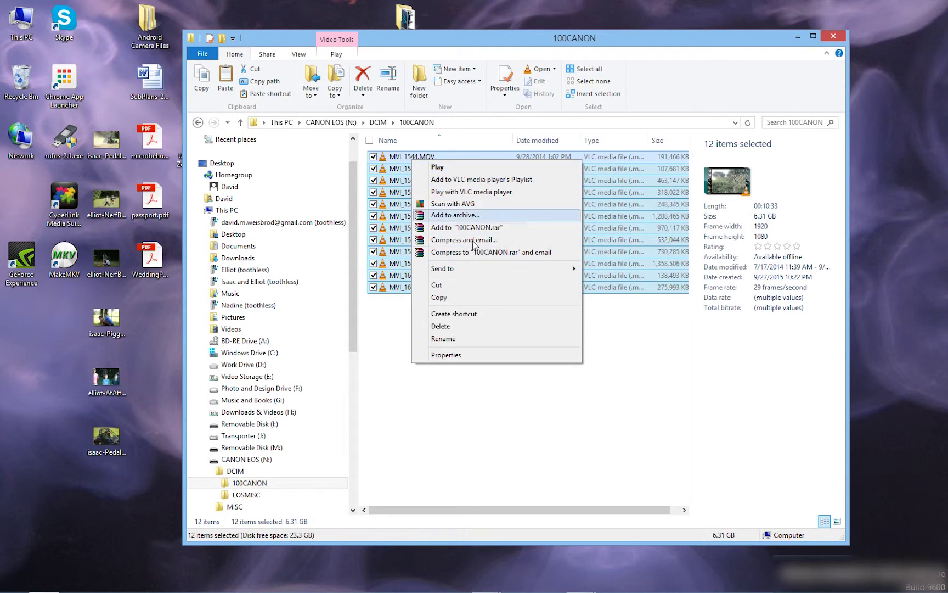
pyautogui.click(450, 297)
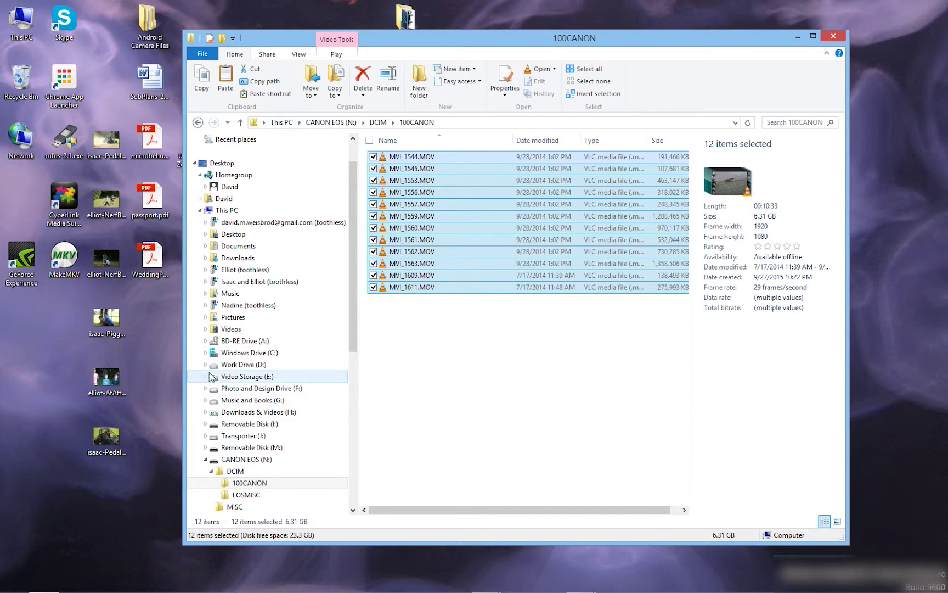
# Step: Go to Work Drive (D:) through This PC and open the personal user folder inside User Folders
pyautogui.click(233, 366)
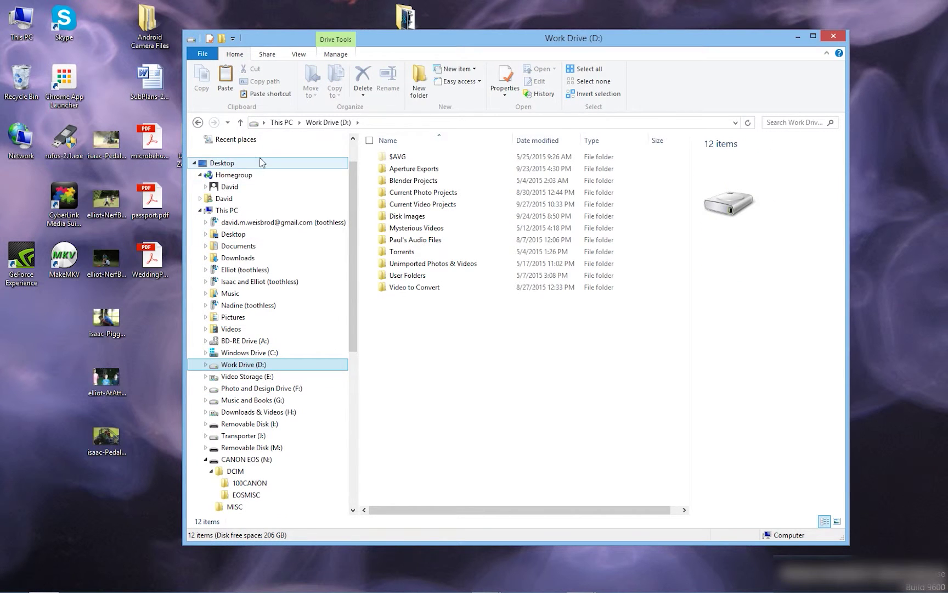
pyautogui.click(226, 210)
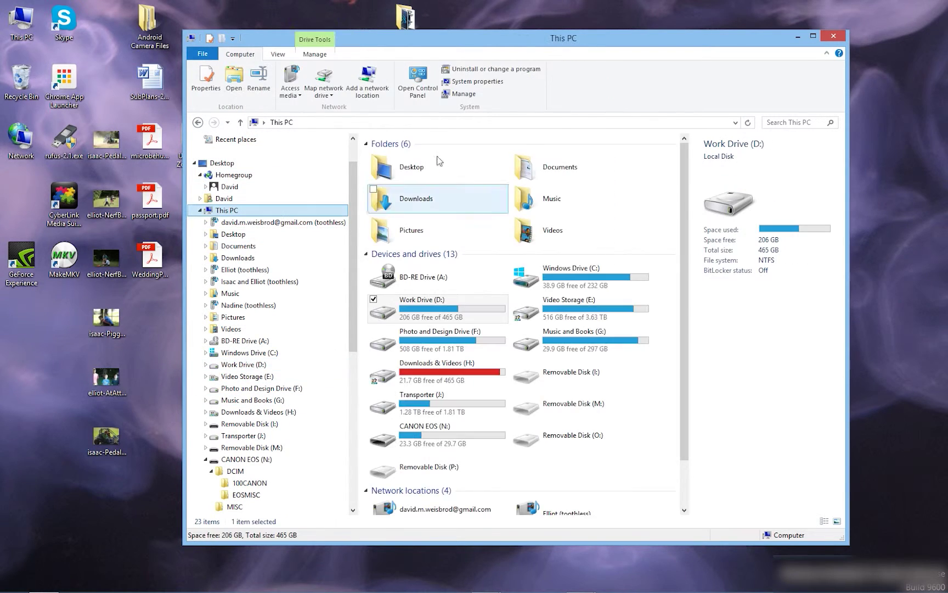
pyautogui.doubleClick(428, 322)
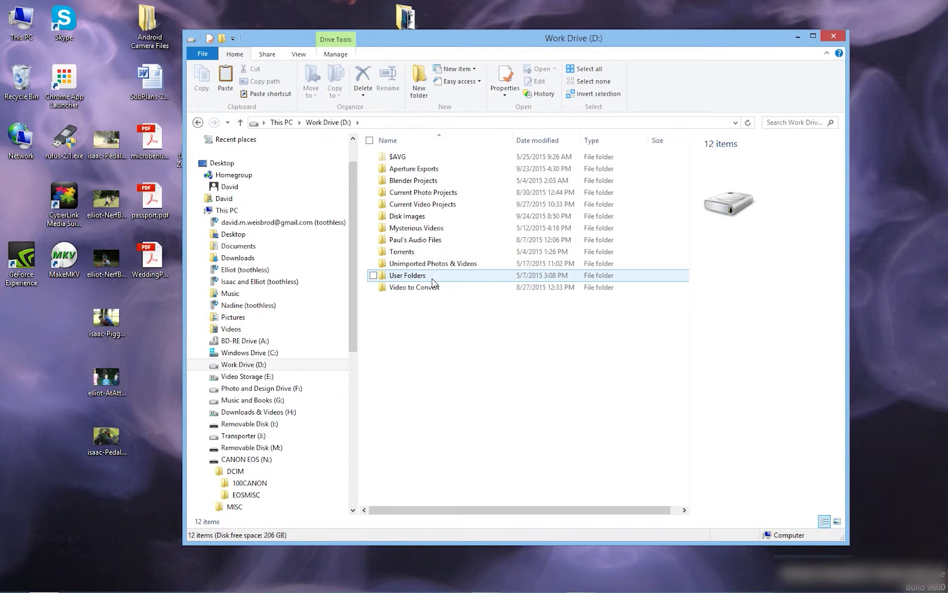
pyautogui.moveTo(431, 276)
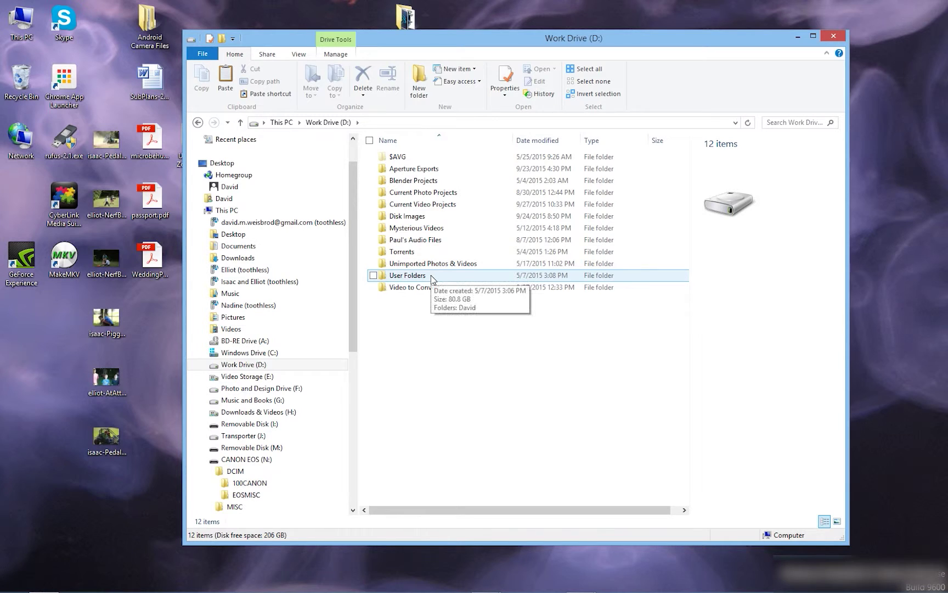
pyautogui.doubleClick(430, 275)
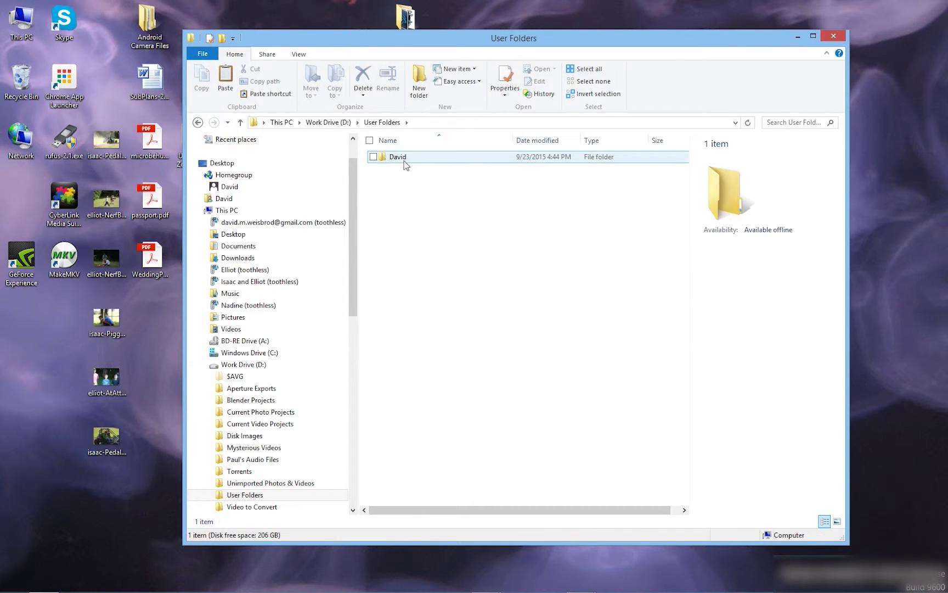
pyautogui.doubleClick(404, 161)
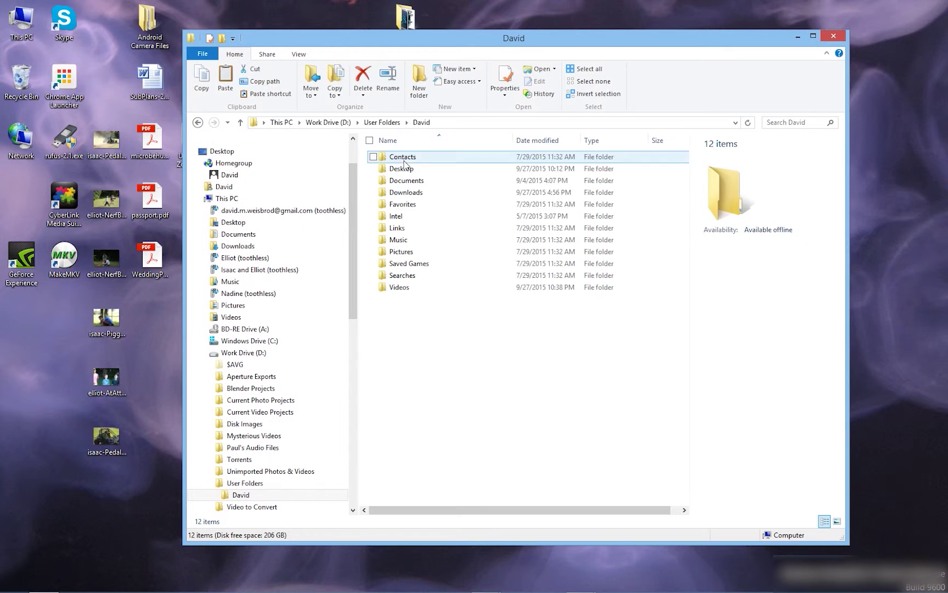
# Step: Create a folder named "Digital Filmmaking" in the personal user folder
pyautogui.rightClick(401, 330)
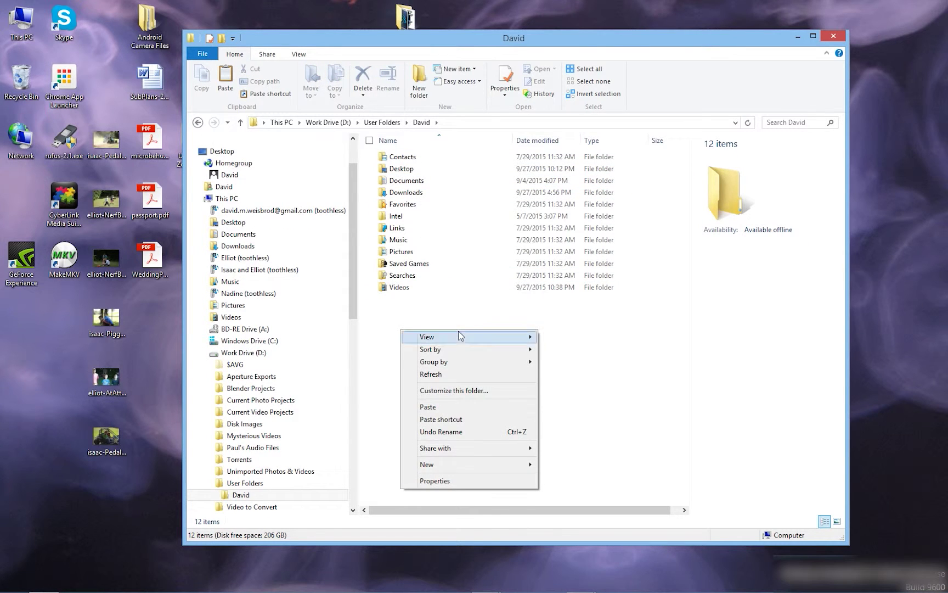
pyautogui.moveTo(450, 462)
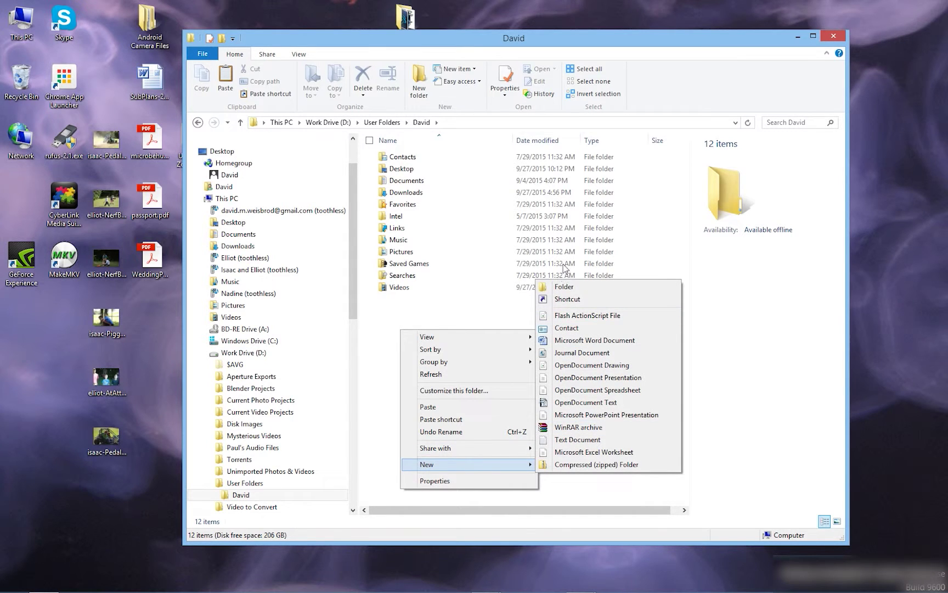
pyautogui.click(565, 289)
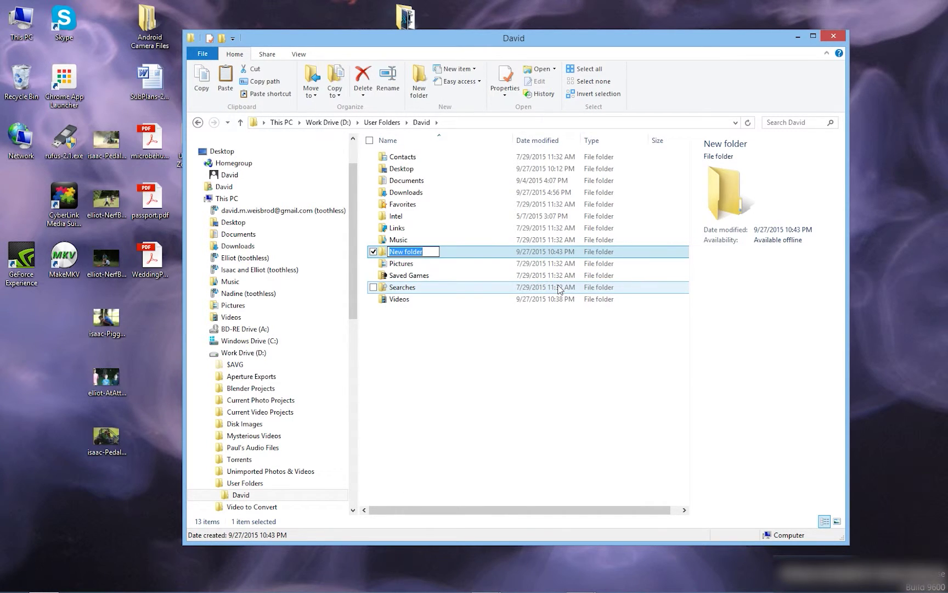
pyautogui.write('Digitasl')
pyautogui.press('BackSpace')
pyautogui.press('BackSpace')
pyautogui.write('l Filmmaking')
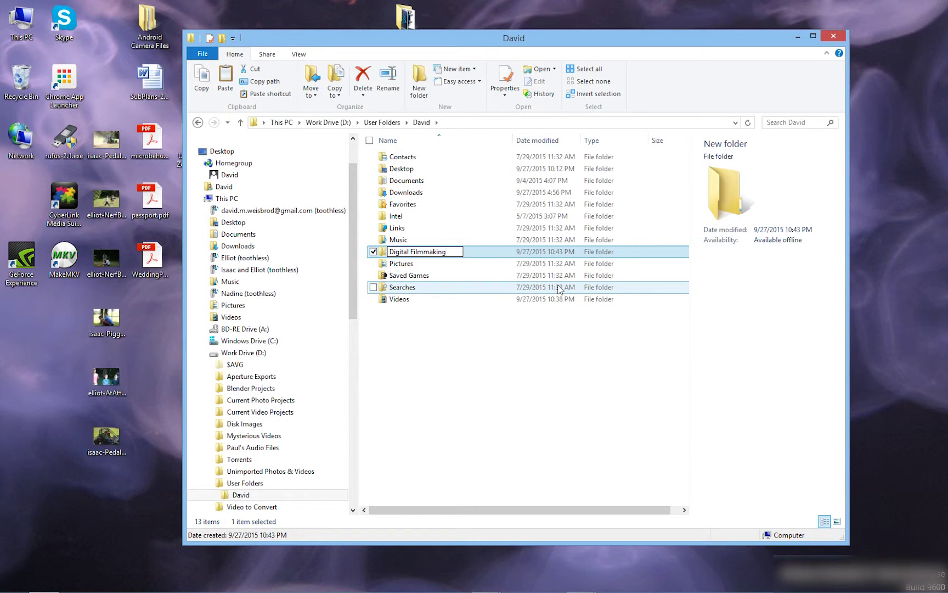
pyautogui.press('Return')
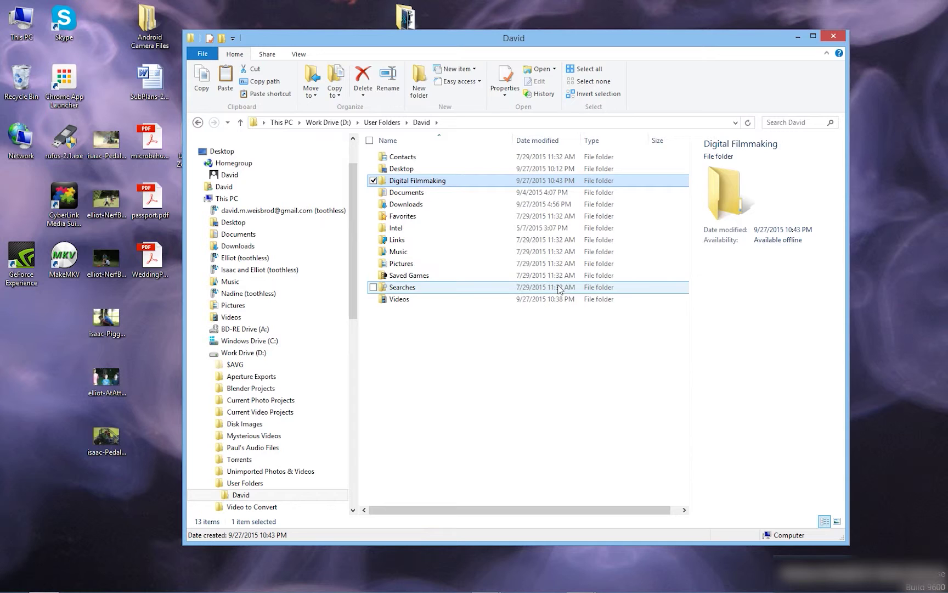
# Step: Open the Digital Filmmaking folder and create a subfolder named "Blue Horizon" in it
pyautogui.doubleClick(412, 180)
pyautogui.rightClick(411, 176)
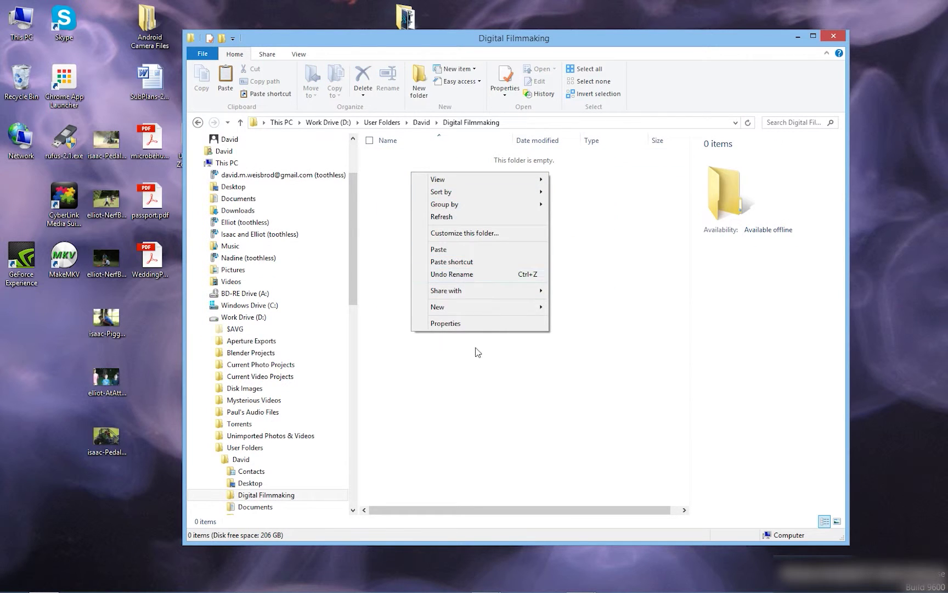
pyautogui.moveTo(480, 313)
pyautogui.click(607, 309)
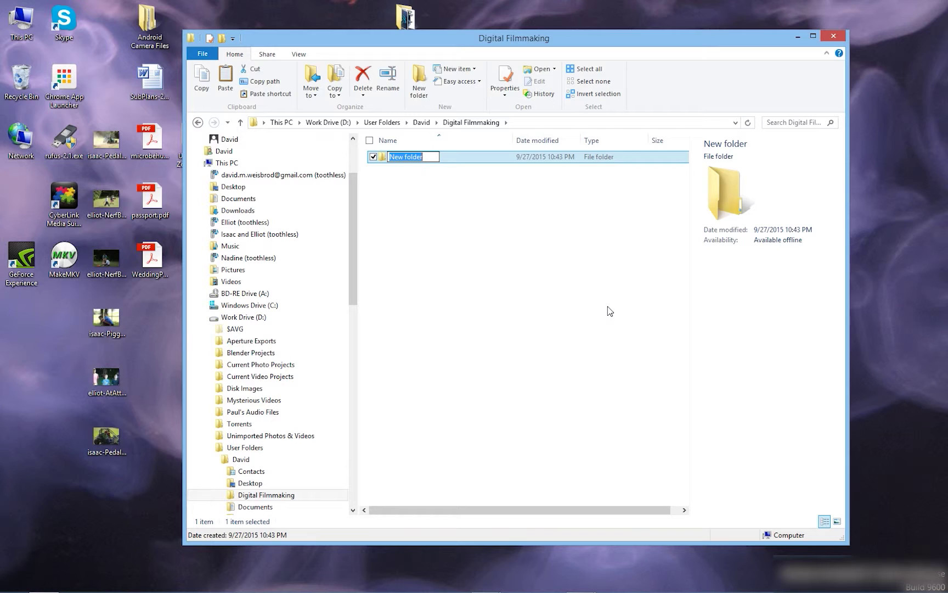
pyautogui.write('Blue Horizon')
pyautogui.press('Return')
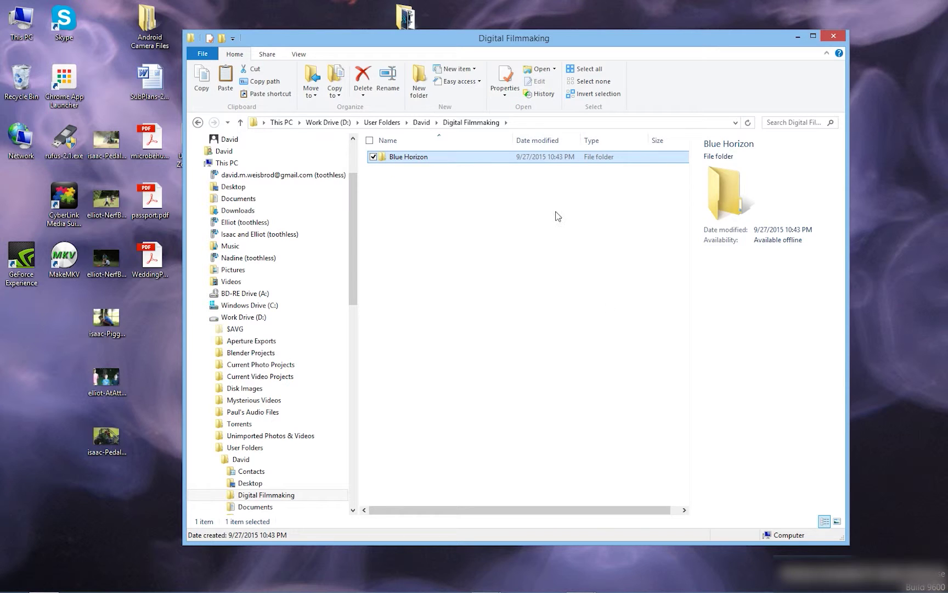
# Step: Create a second project folder named "Uganda" alongside Blue Horizon
pyautogui.click(445, 220)
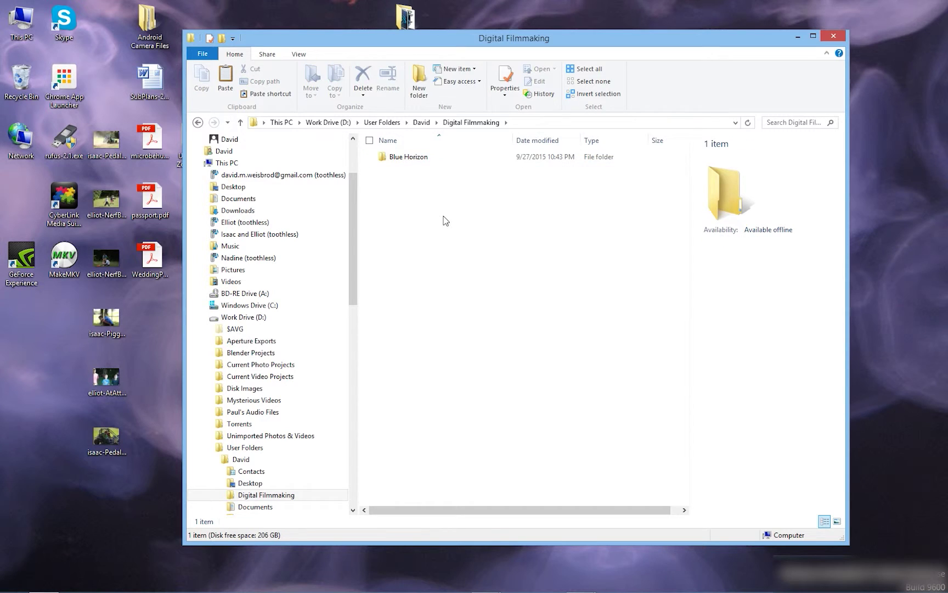
pyautogui.hotkey('ctrl', 'shift', 'n')
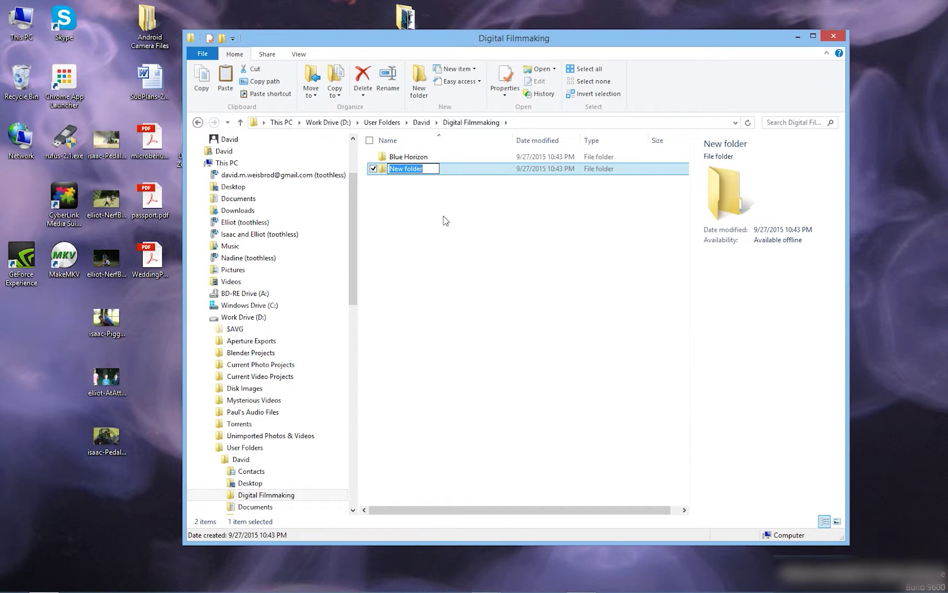
pyautogui.write('V')
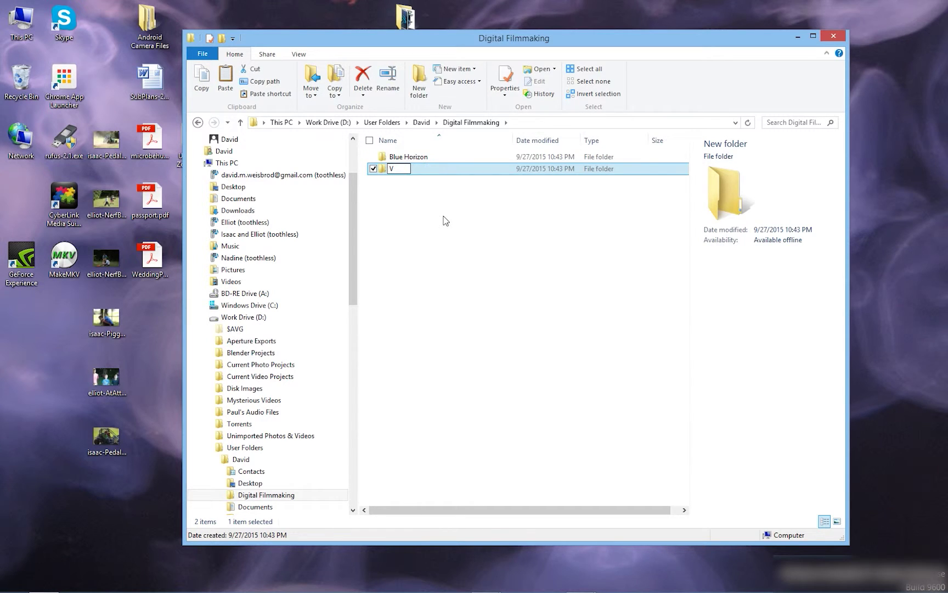
pyautogui.press('BackSpace')
pyautogui.write('Uganda')
pyautogui.press('Return')
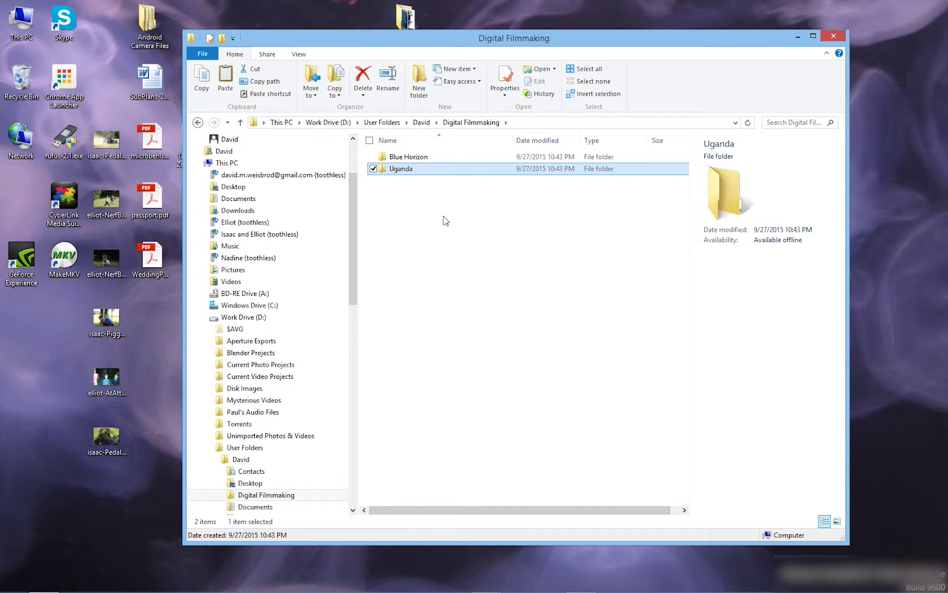
# Step: Open the Uganda folder and create a subfolder named "Media" in it
pyautogui.doubleClick(419, 170)
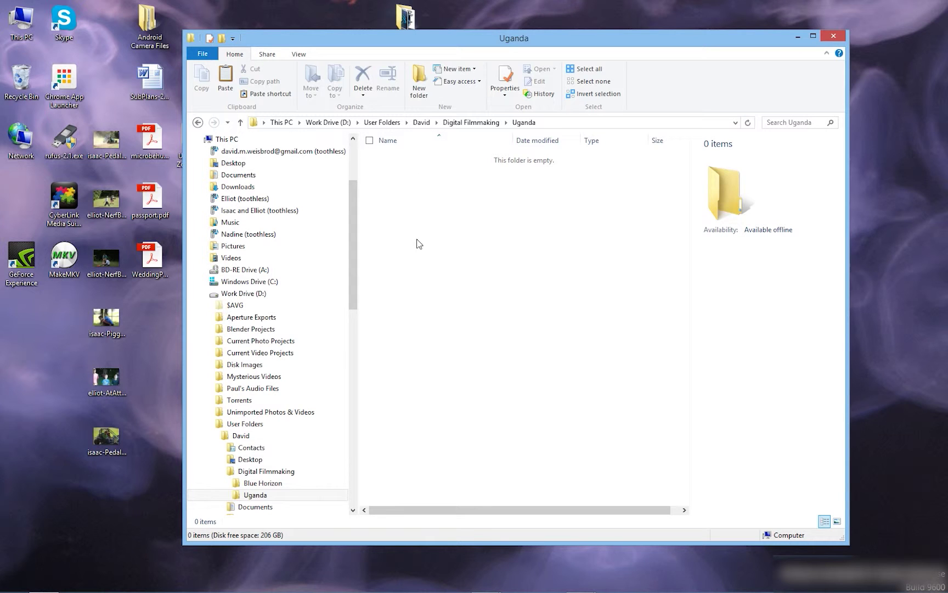
pyautogui.rightClick(417, 212)
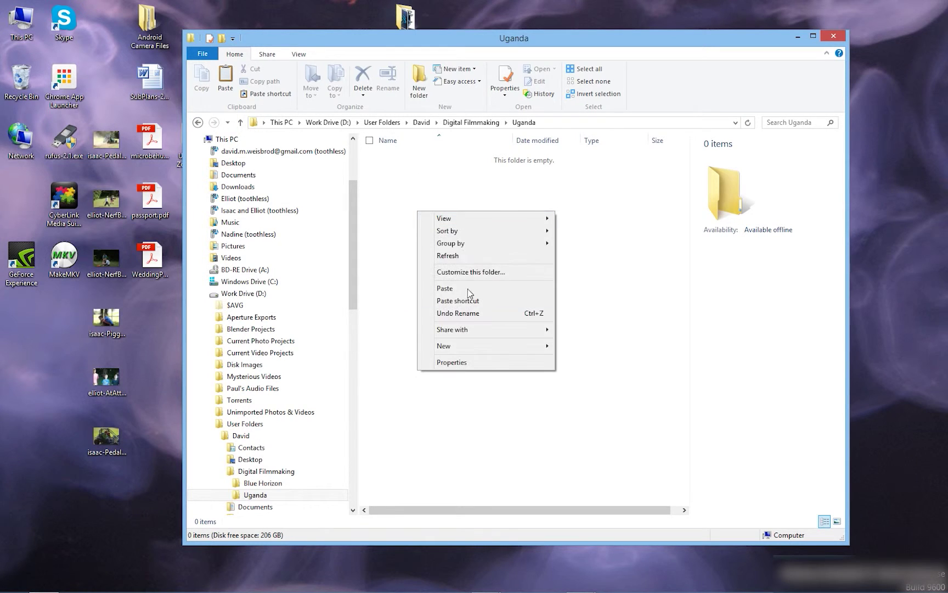
pyautogui.moveTo(465, 346)
pyautogui.click(571, 347)
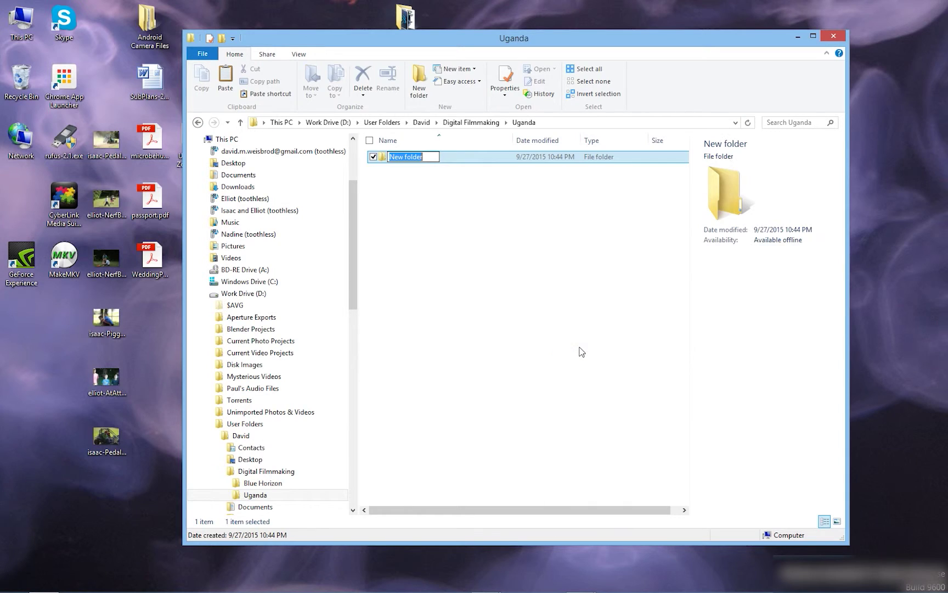
pyautogui.write('C')
pyautogui.press('BackSpace')
pyautogui.write('Media')
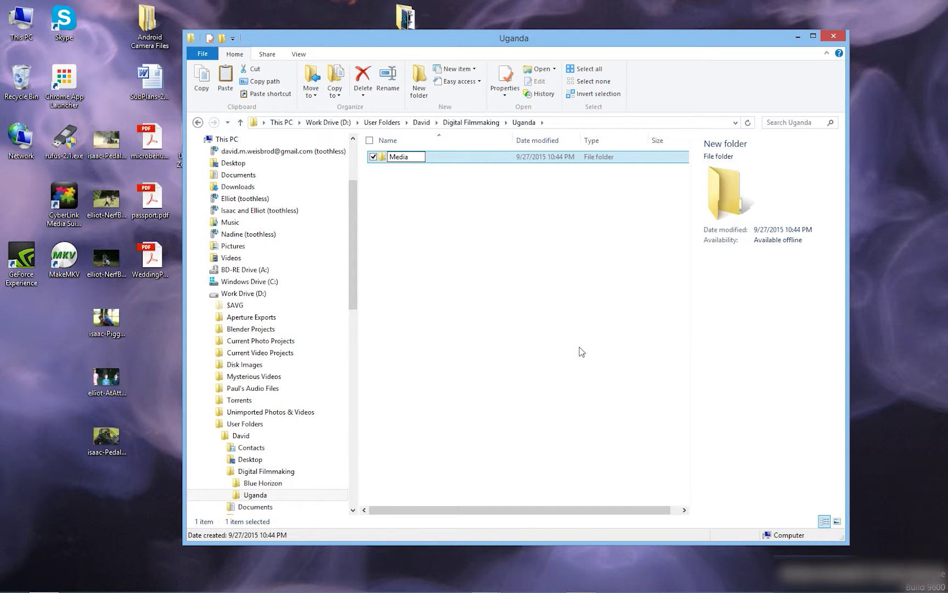
pyautogui.press('Return')
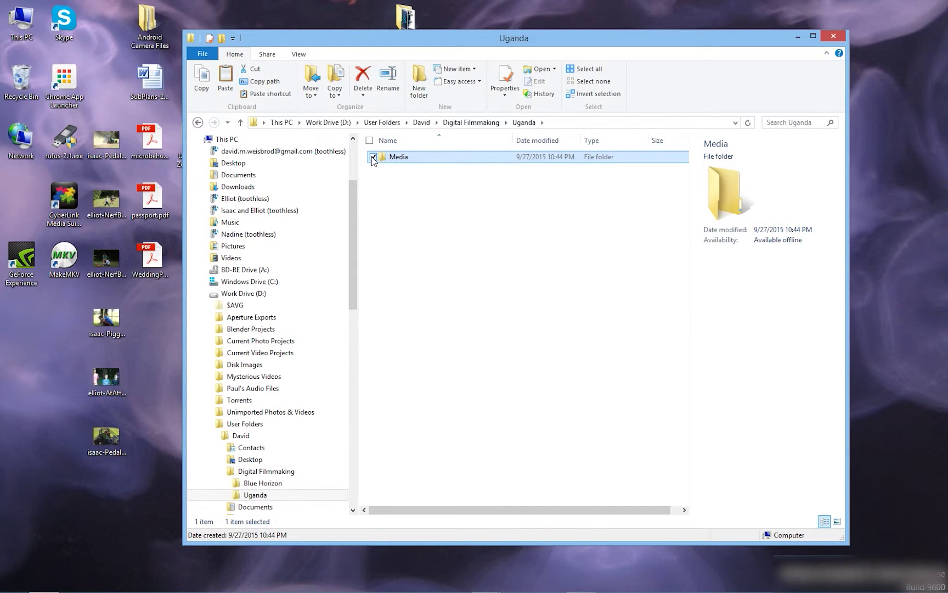
# Step: Open the Media folder and create a subfolder named "Clips" in it
pyautogui.doubleClick(409, 161)
pyautogui.rightClick(420, 198)
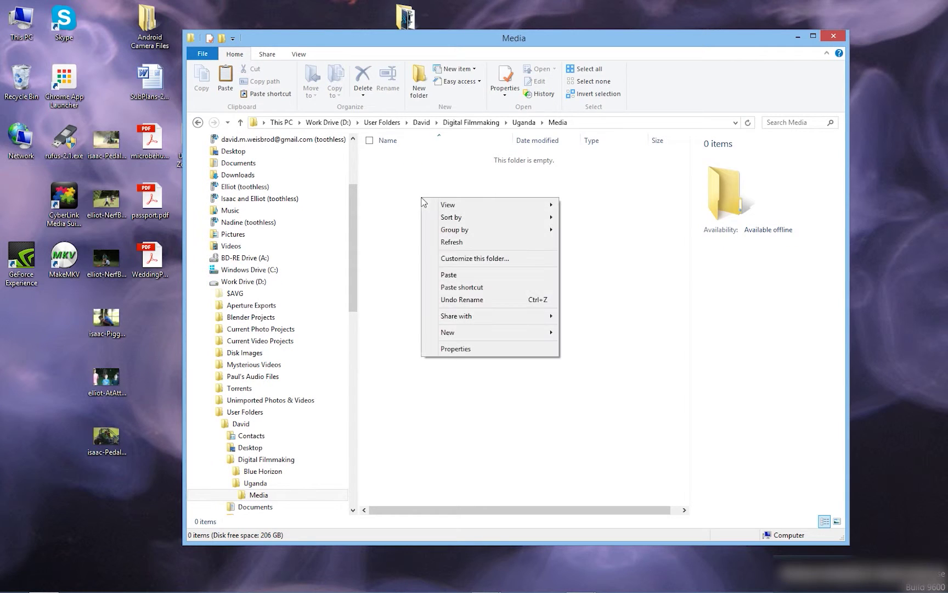
pyautogui.click(404, 191)
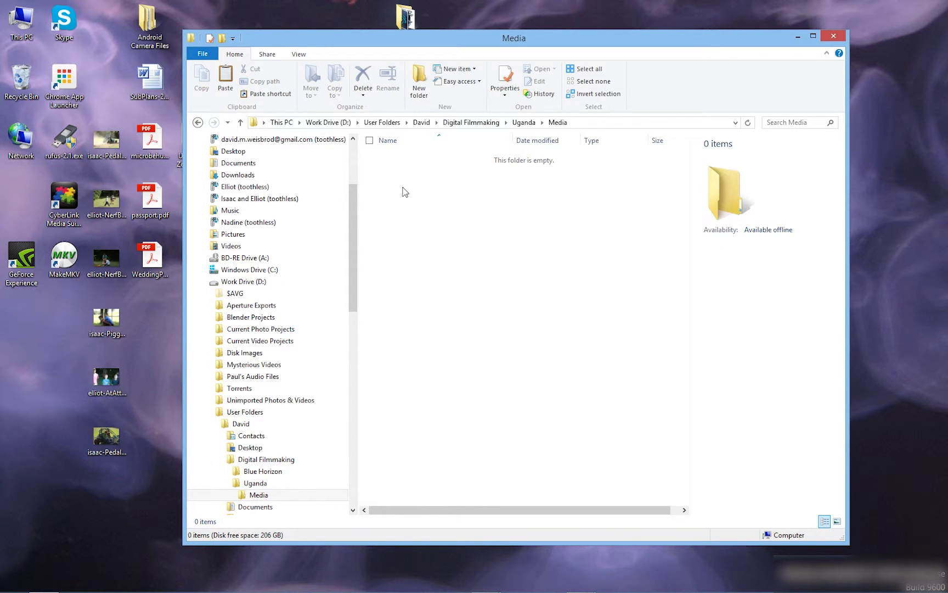
pyautogui.hotkey('ctrl', 'shift', 'n')
pyautogui.write('Clips')
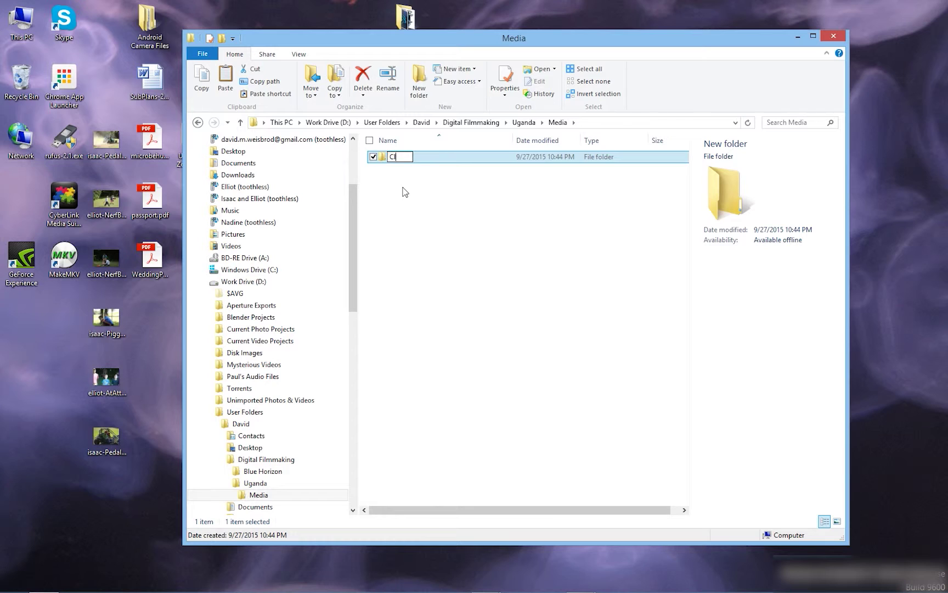
pyautogui.press('Return')
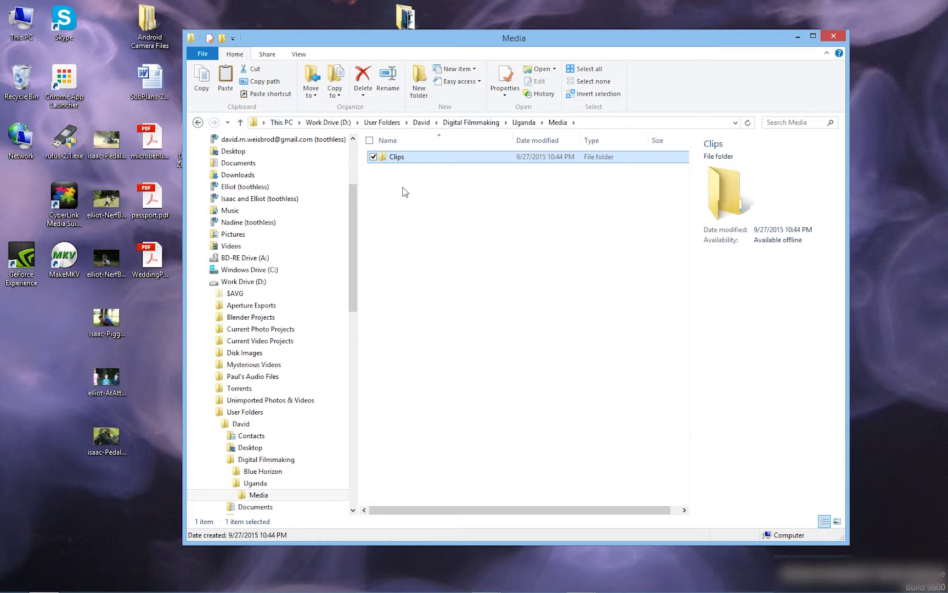
# Step: Create a second subfolder named "Audio" alongside Clips in the Media folder
pyautogui.hotkey('ctrl', 'shift', 'n')
pyautogui.write('Audio')
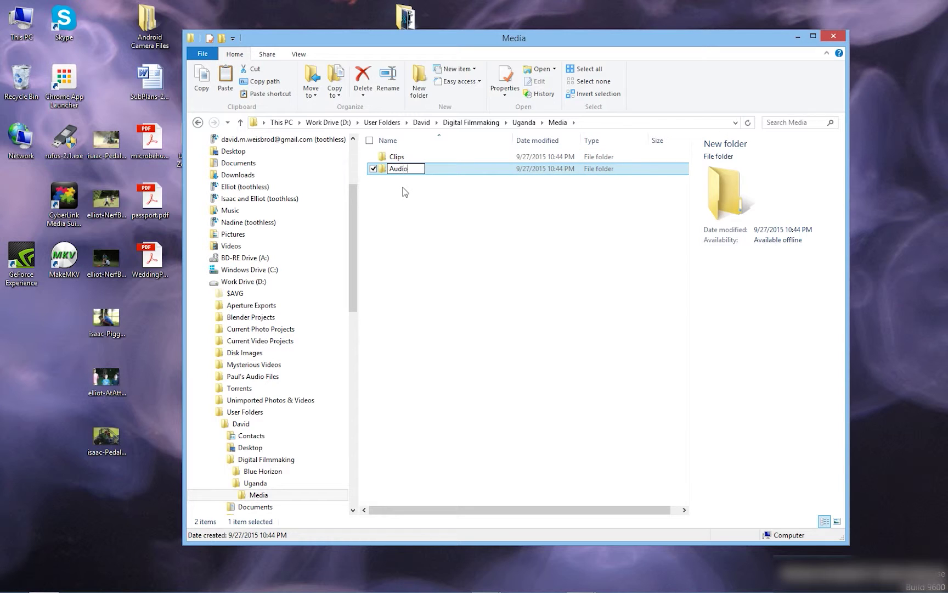
pyautogui.press('Return')
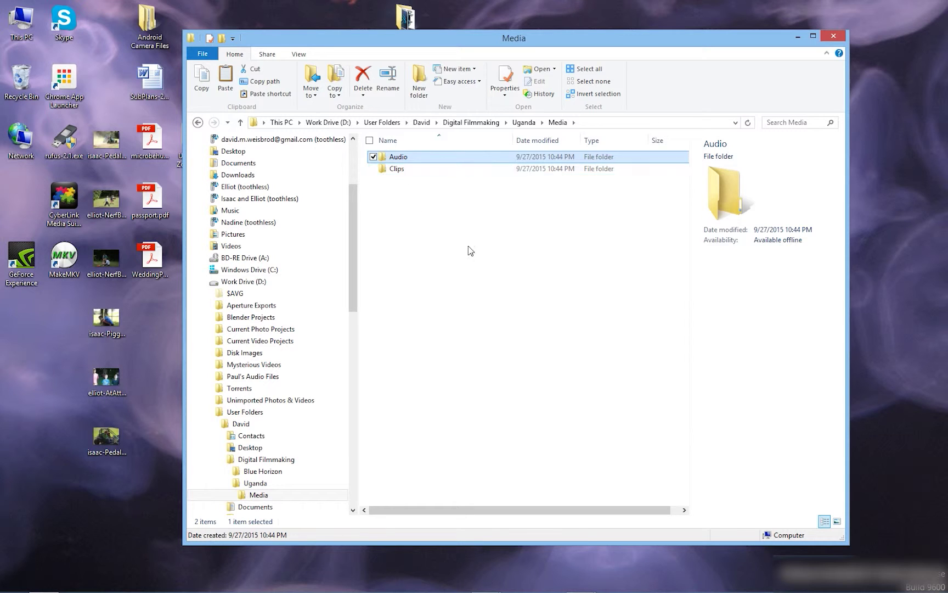
# Step: Try to paste the clips copied from the 100CANON folder into the Uganda project's Clips folder, cancelling the transfer partway
pyautogui.doubleClick(417, 169)
pyautogui.rightClick(421, 186)
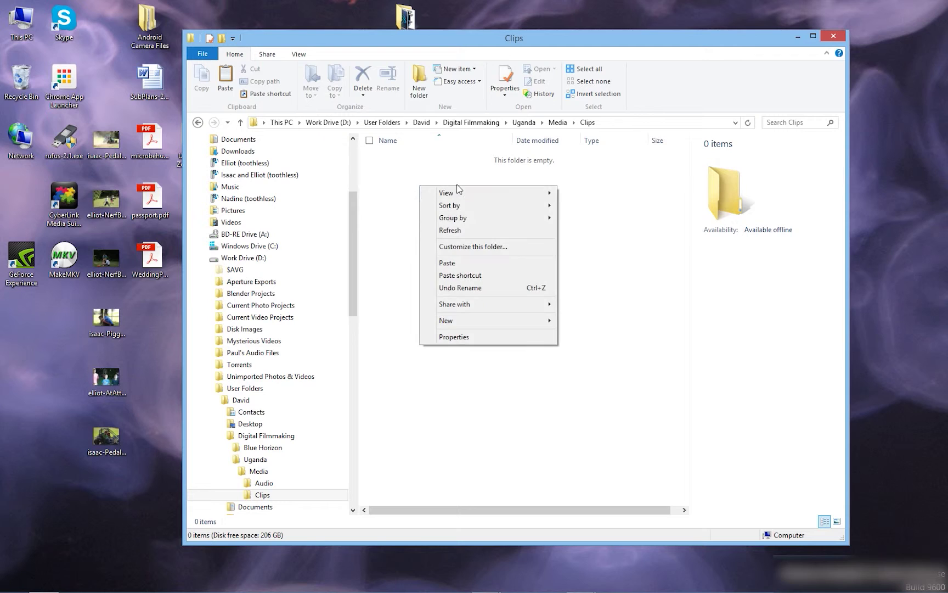
pyautogui.click(484, 267)
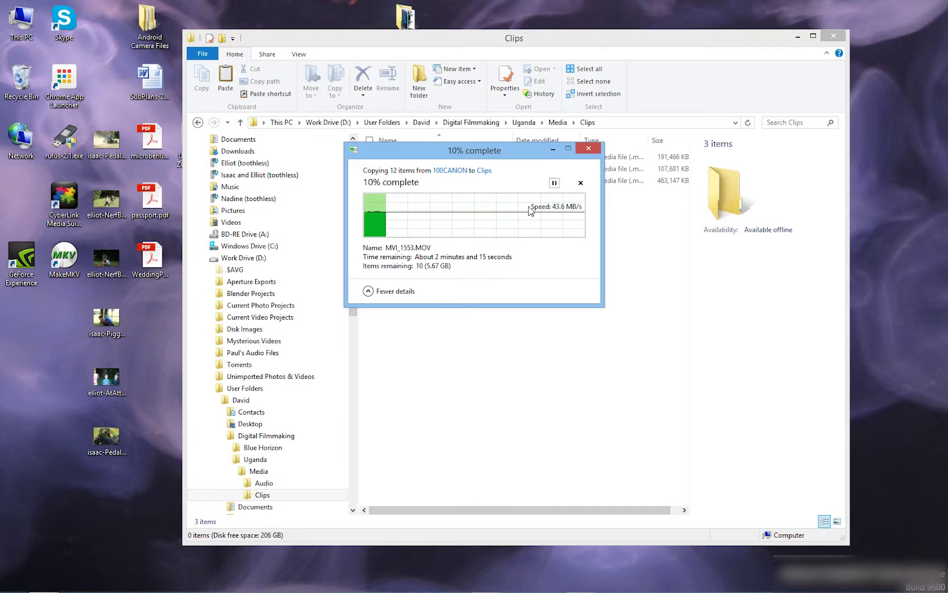
pyautogui.moveTo(527, 151); pyautogui.dragTo(593, 293)
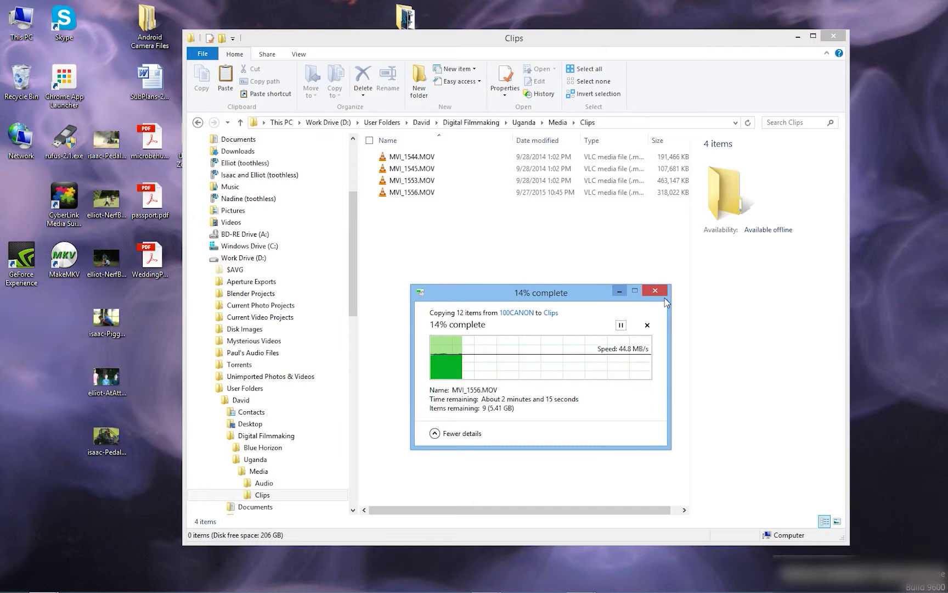
pyautogui.click(647, 325)
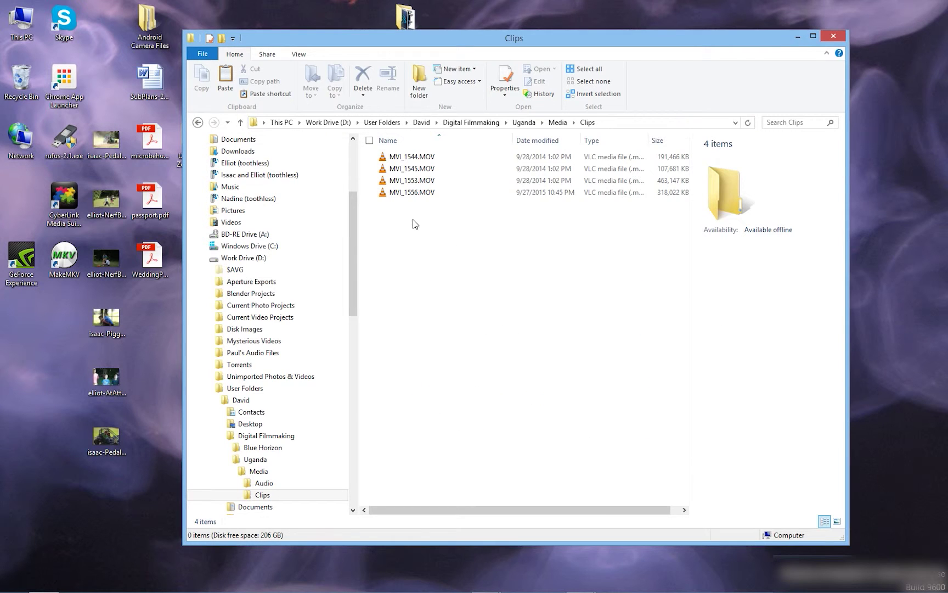
# Step: Delete all the clips already transferred into the Uganda project's Clips folder
pyautogui.moveTo(417, 225); pyautogui.dragTo(408, 163)
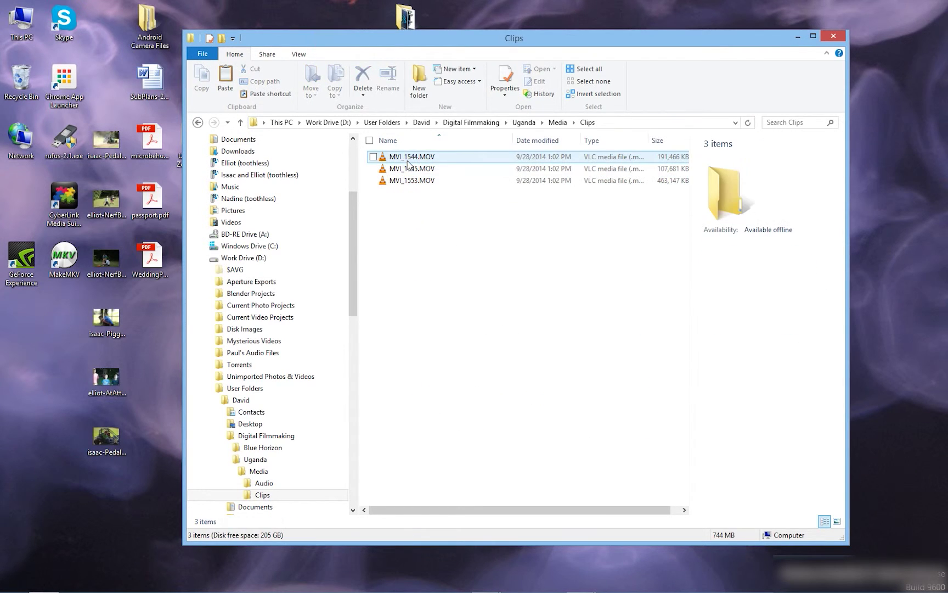
pyautogui.hotkey('ctrl', 'a')
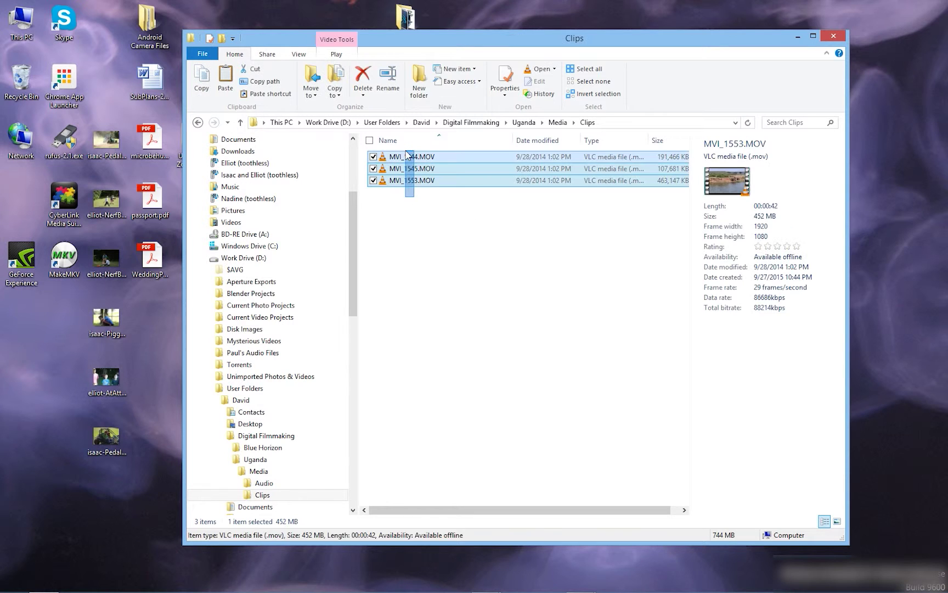
pyautogui.press('Delete')
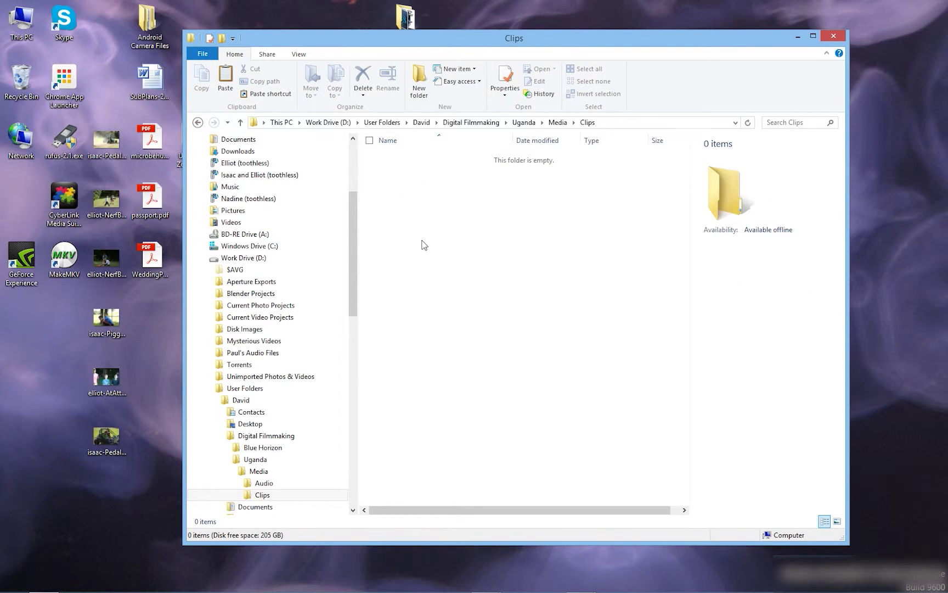
# Step: Cut all the video clips from the Clips folder in Current Video Projects on Work Drive (D:)
pyautogui.click(284, 317)
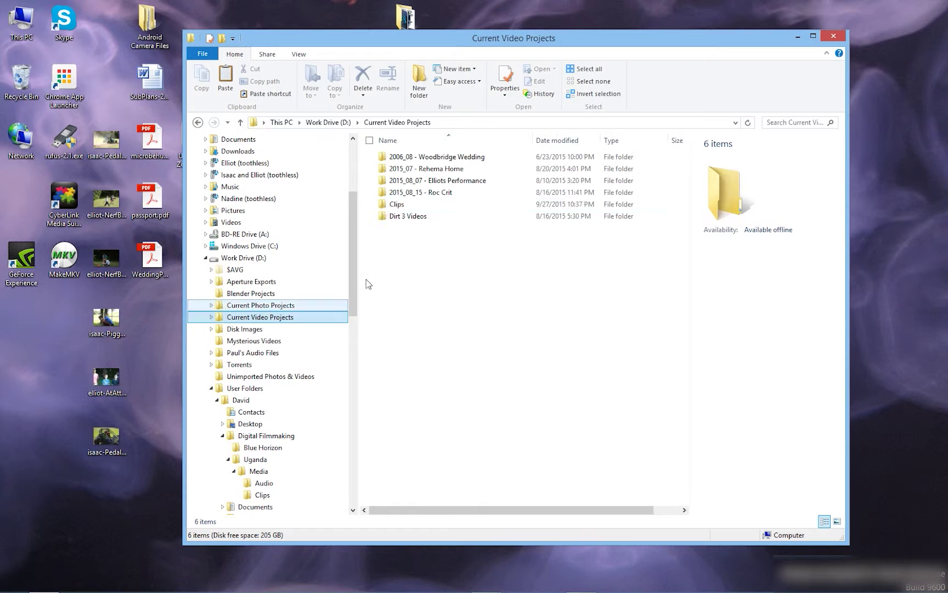
pyautogui.doubleClick(402, 210)
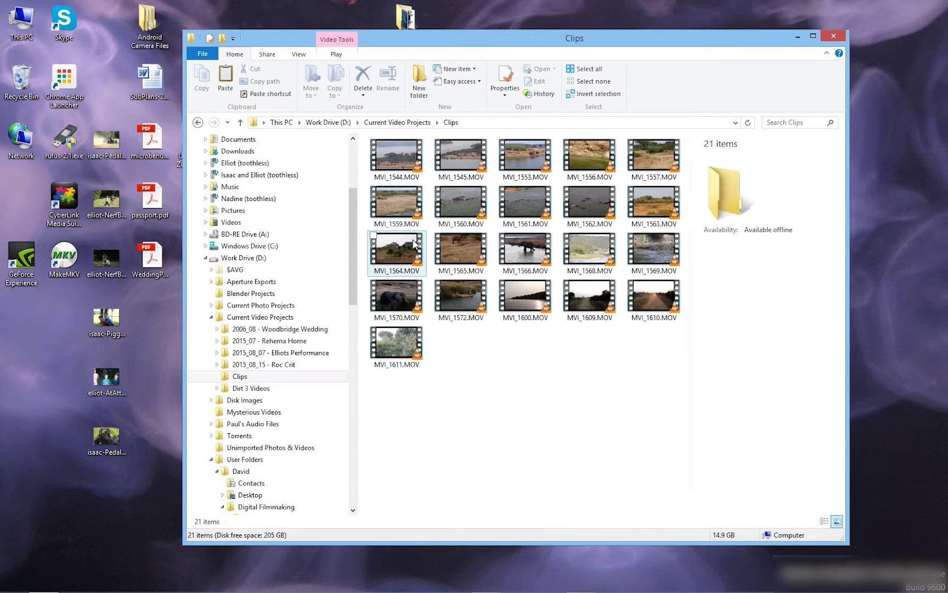
pyautogui.moveTo(652, 361); pyautogui.dragTo(383, 158)
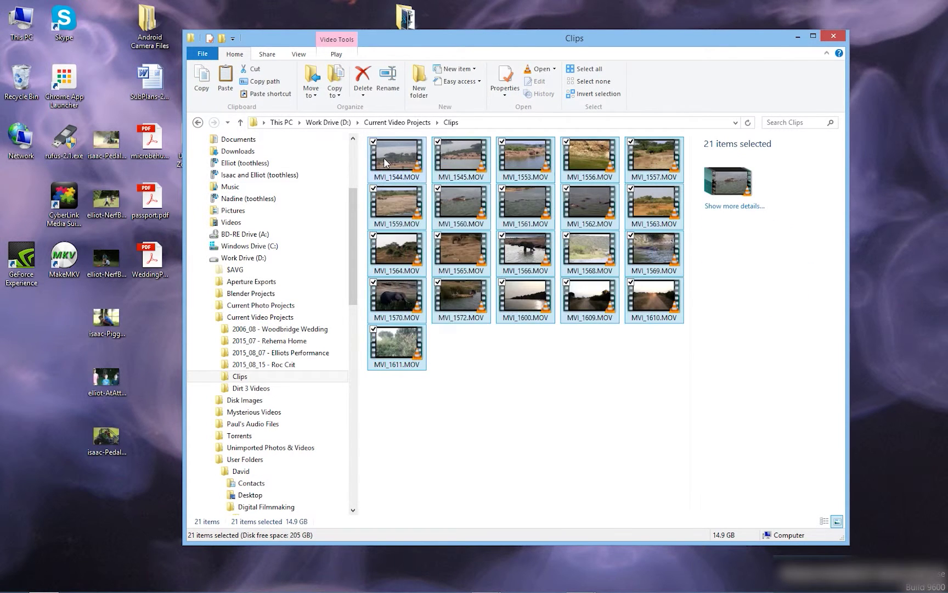
pyautogui.rightClick(384, 158)
pyautogui.click(449, 271)
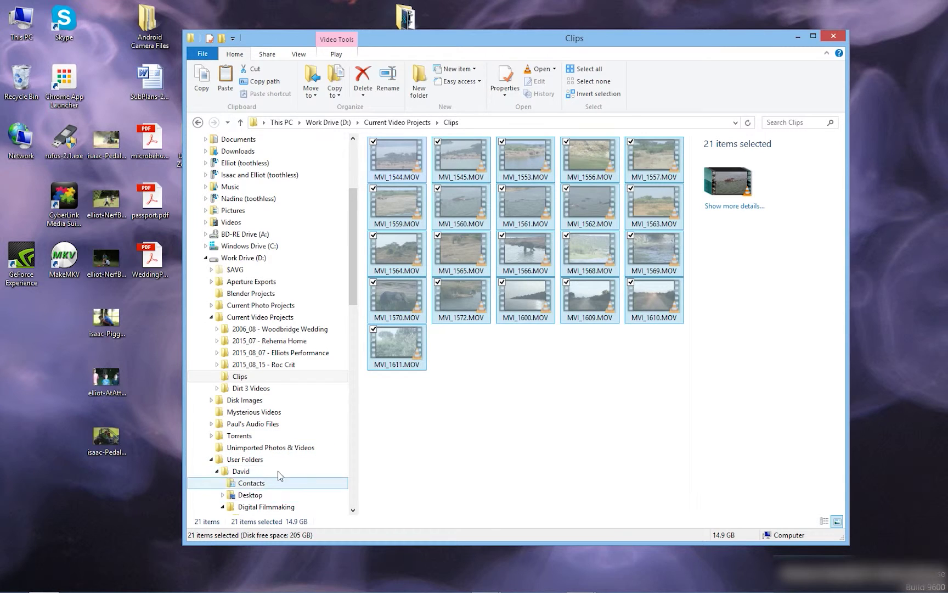
# Step: Paste the cut clips into the Clips folder inside the Uganda project's Media folder
pyautogui.scroll(-2, 283, 486)
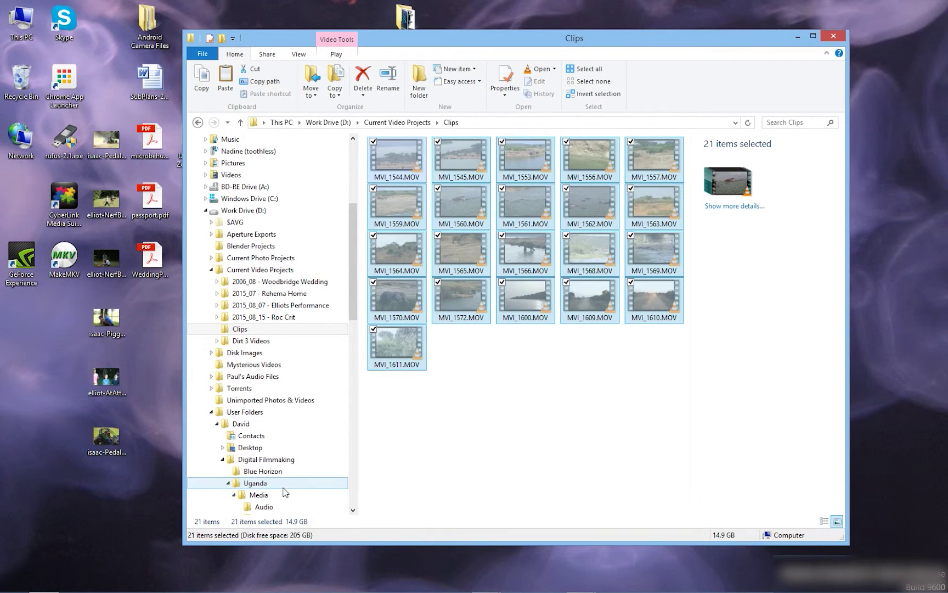
pyautogui.click(282, 485)
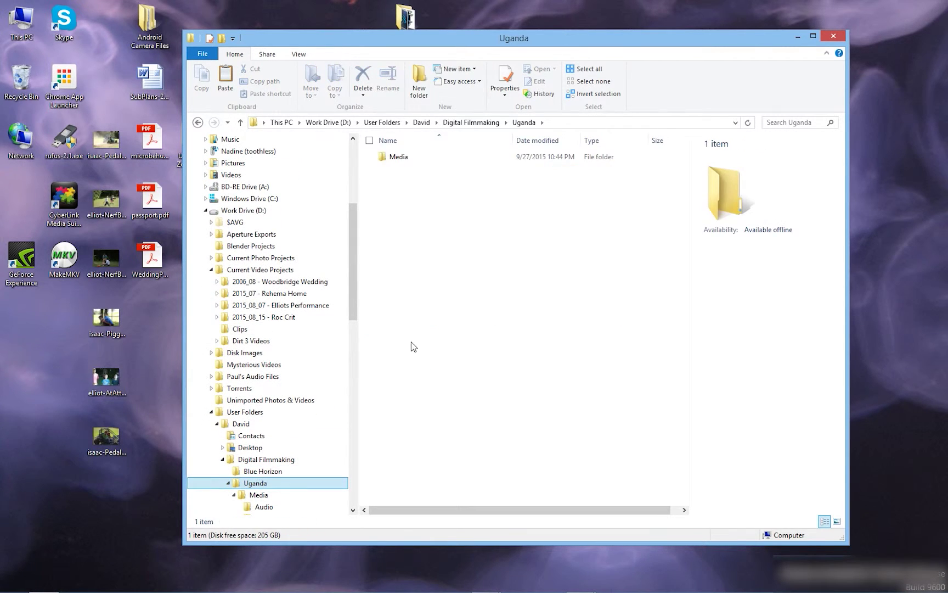
pyautogui.doubleClick(412, 158)
pyautogui.doubleClick(415, 169)
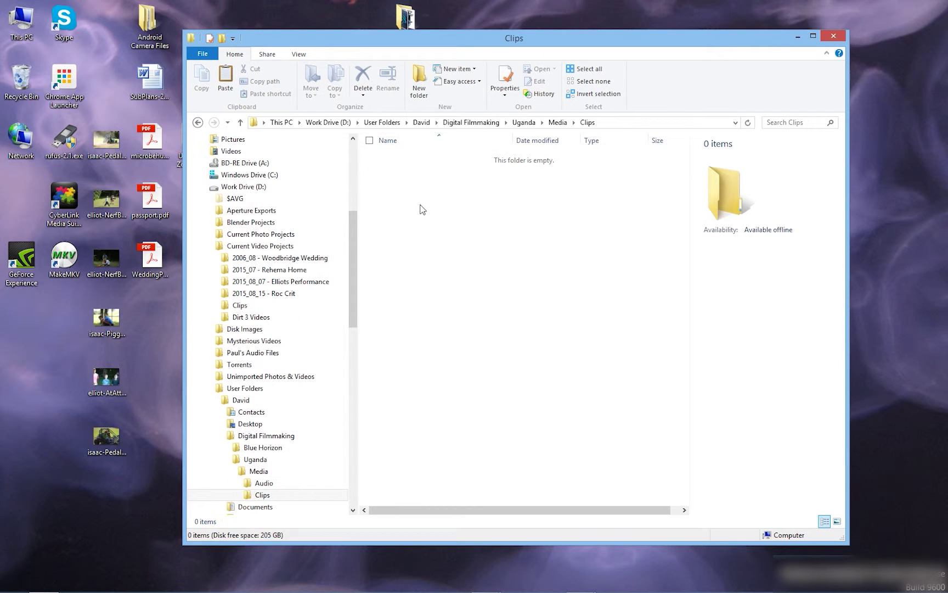
pyautogui.rightClick(419, 201)
pyautogui.click(482, 282)
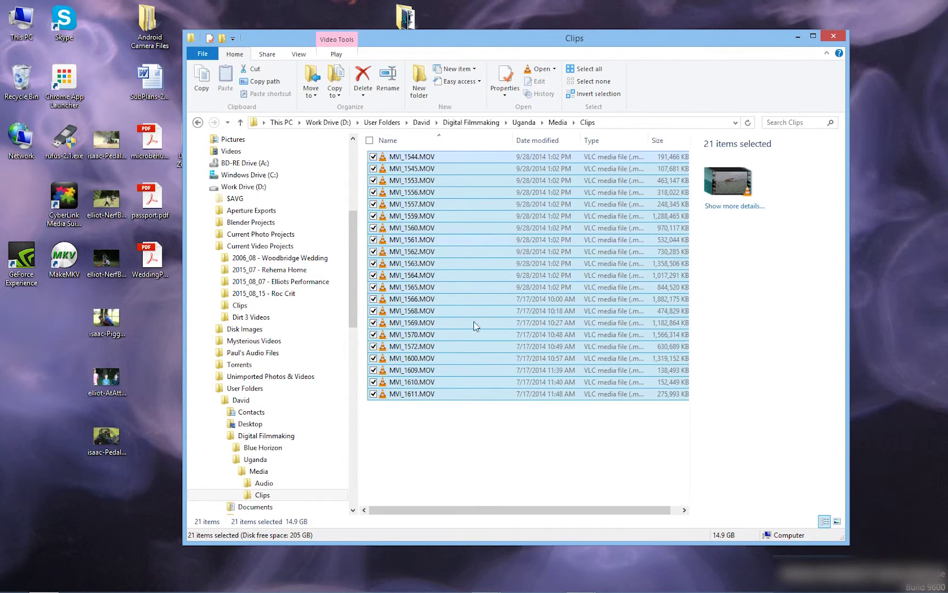
pyautogui.click(479, 438)
# Step: Return to the Uganda project folder and reposition its window on the desktop
pyautogui.click(526, 122)
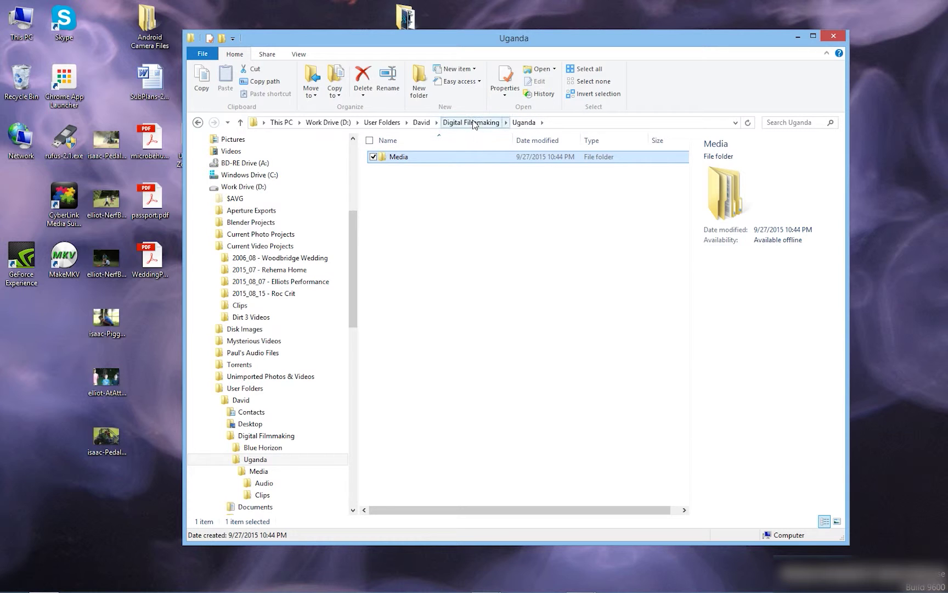
pyautogui.click(415, 168)
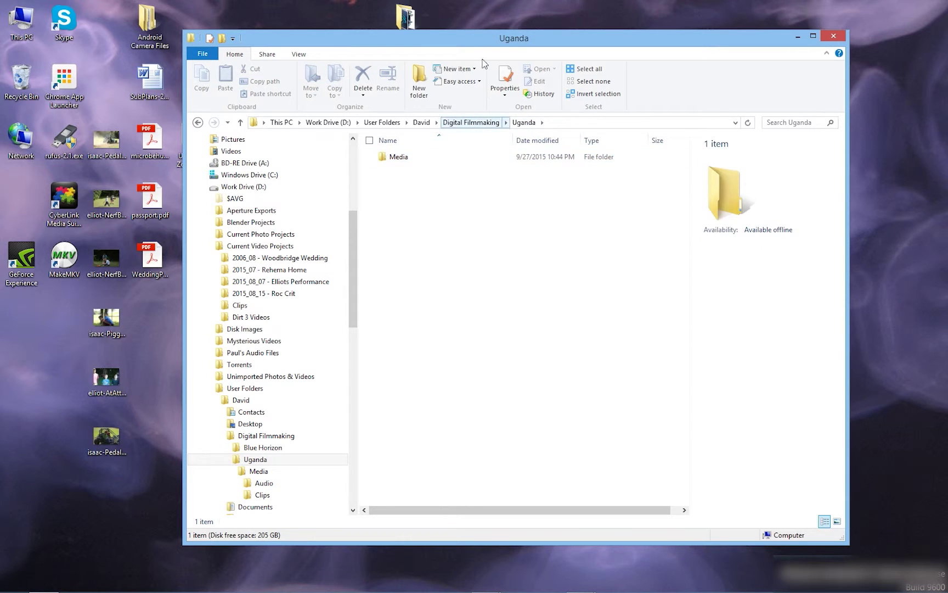
pyautogui.moveTo(476, 41); pyautogui.dragTo(412, 44)
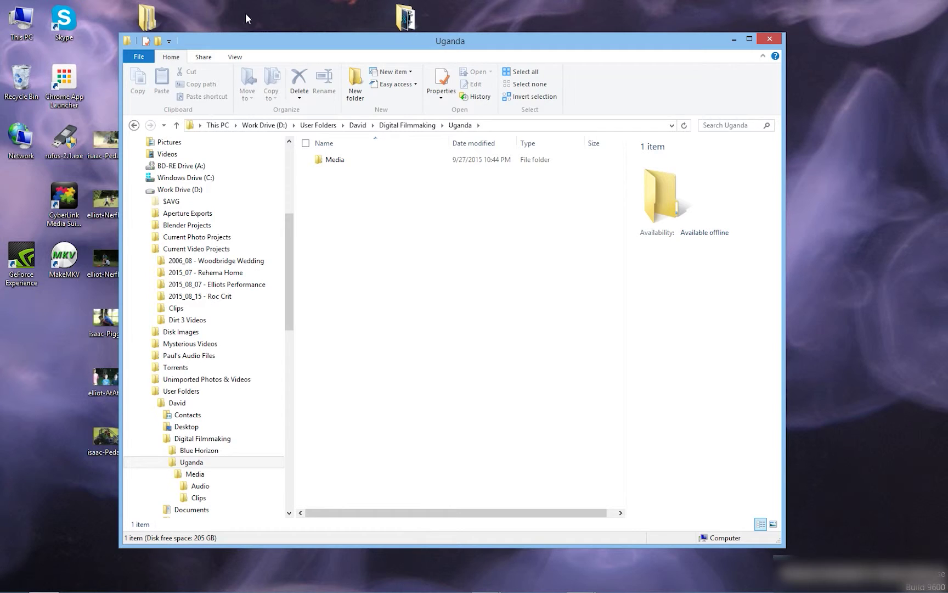
pyautogui.moveTo(170, 588)
pyautogui.click(291, 582)
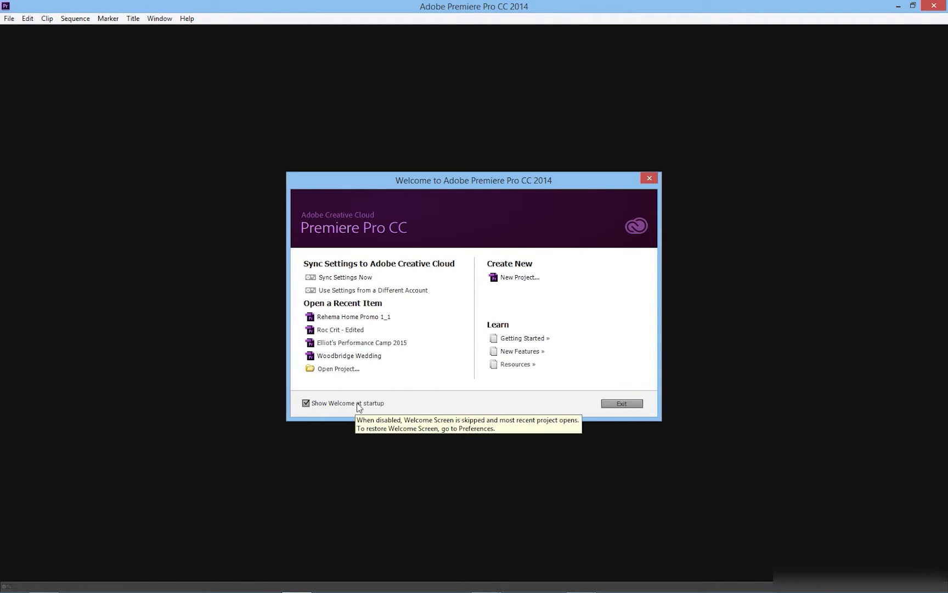
pyautogui.click(625, 403)
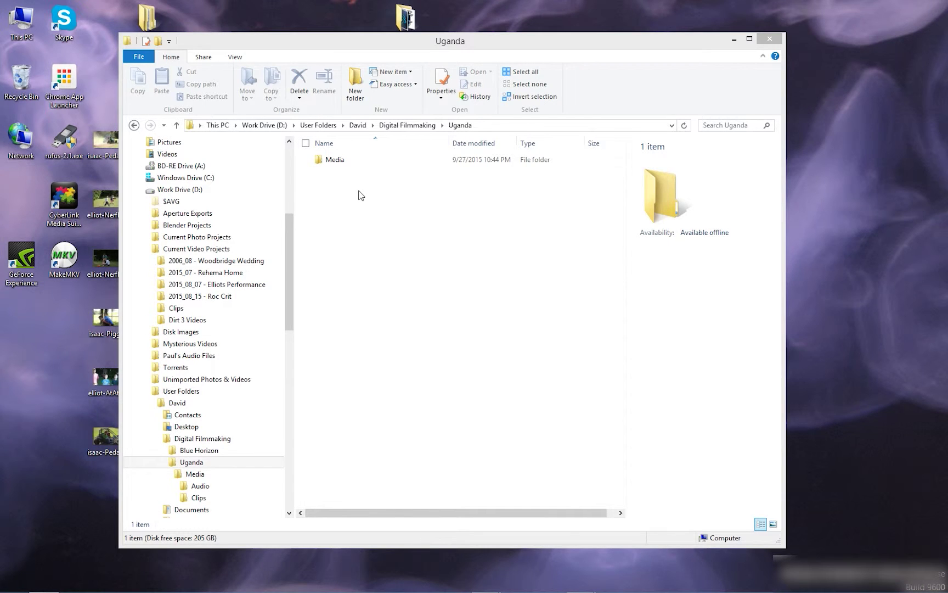
# Step: Launch Adobe Premiere Pro CC 2014 and start a new project named "Safari"
pyautogui.click(297, 583)
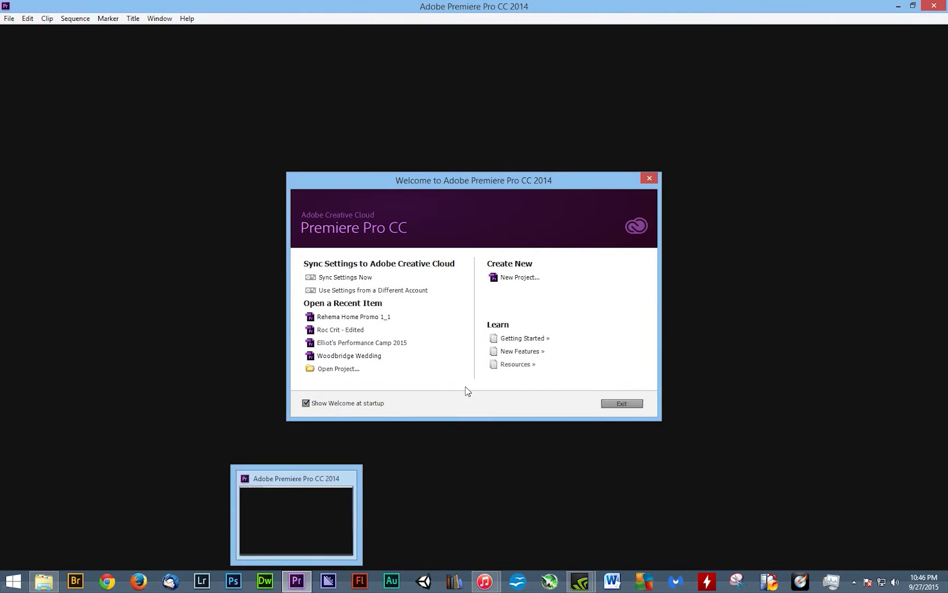
pyautogui.click(531, 278)
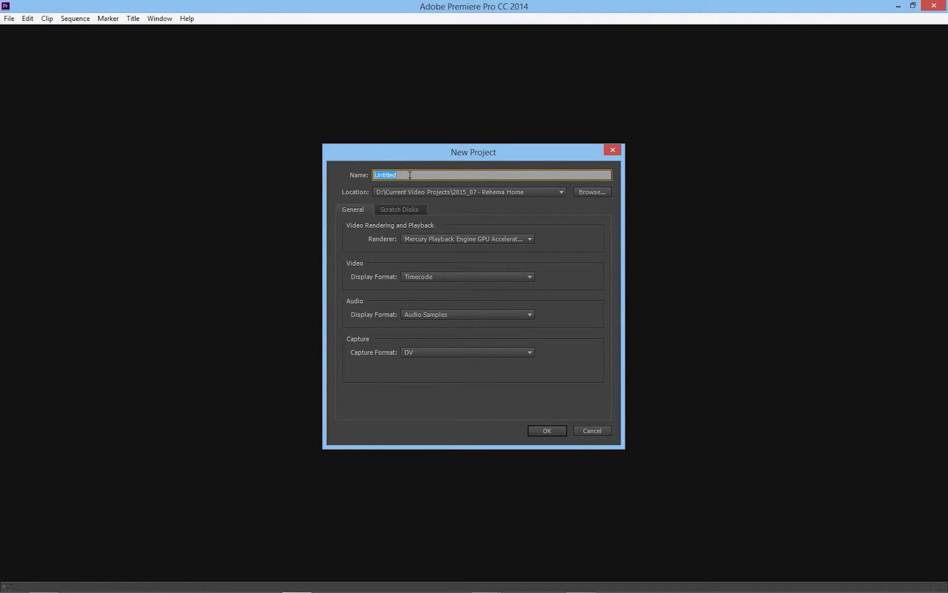
pyautogui.write('Safari')
# Step: Set the new project's location to the Uganda folder inside Digital Filmmaking, under User Folders on Work Drive (D:)
pyautogui.click(582, 189)
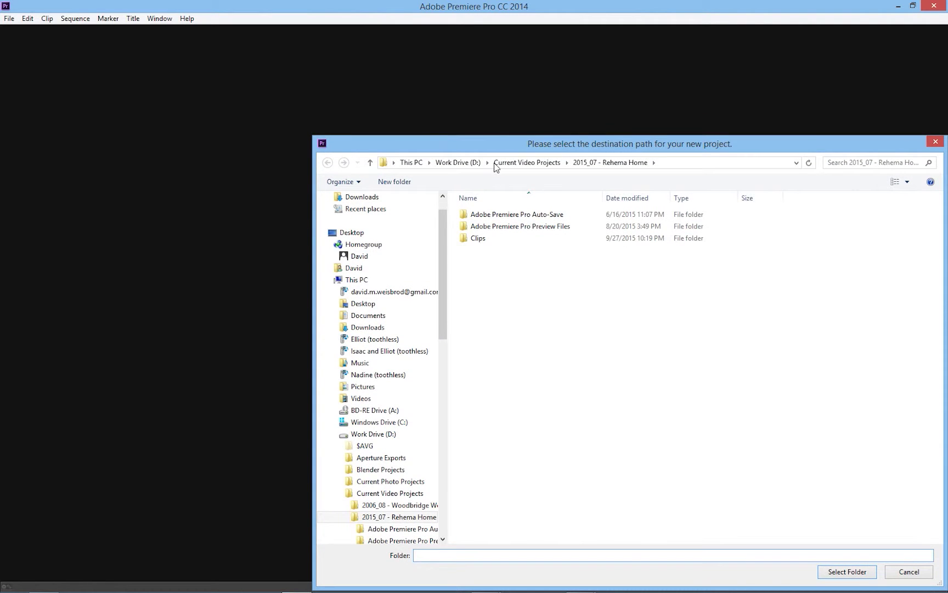
pyautogui.moveTo(513, 146); pyautogui.dragTo(390, 99)
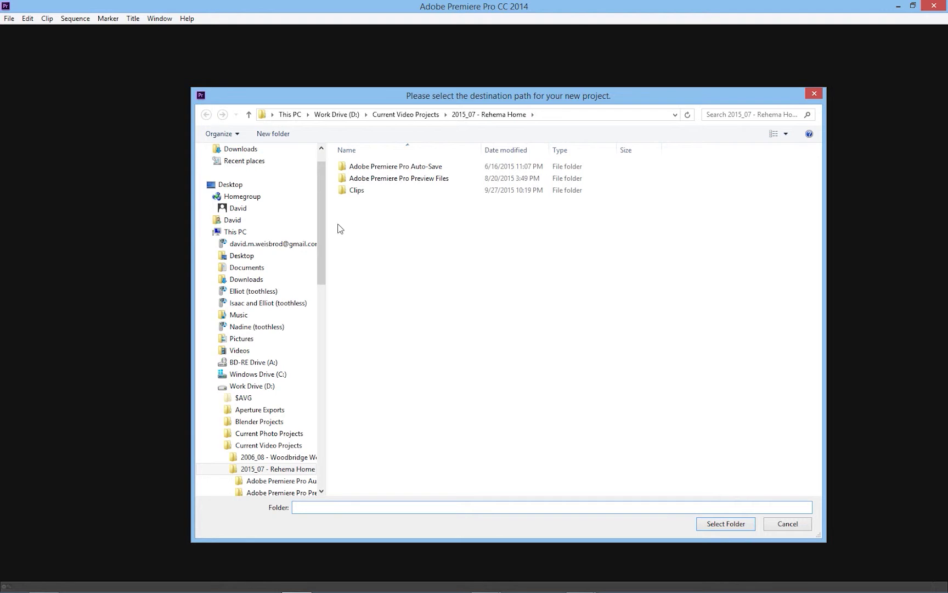
pyautogui.moveTo(318, 260); pyautogui.dragTo(318, 318)
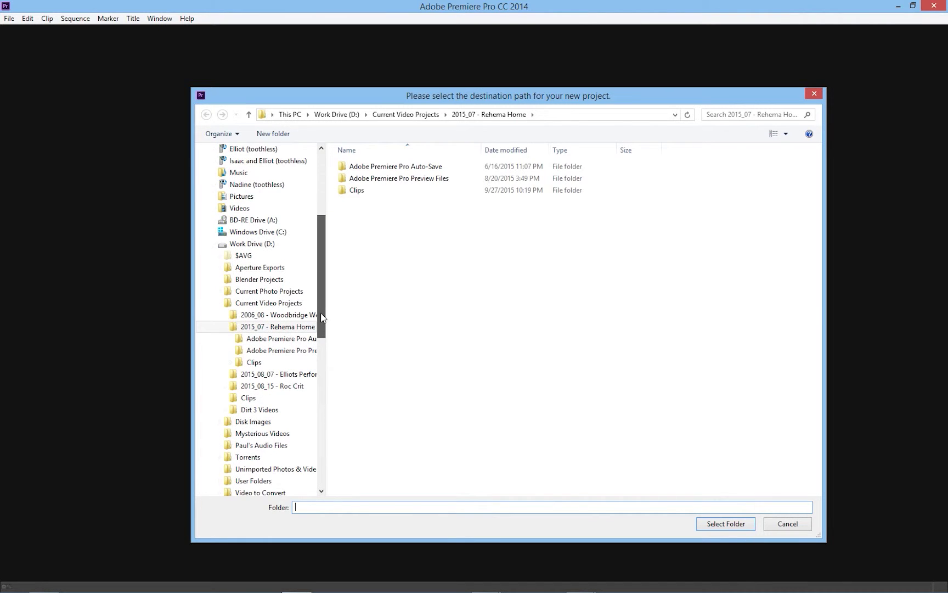
pyautogui.click(235, 245)
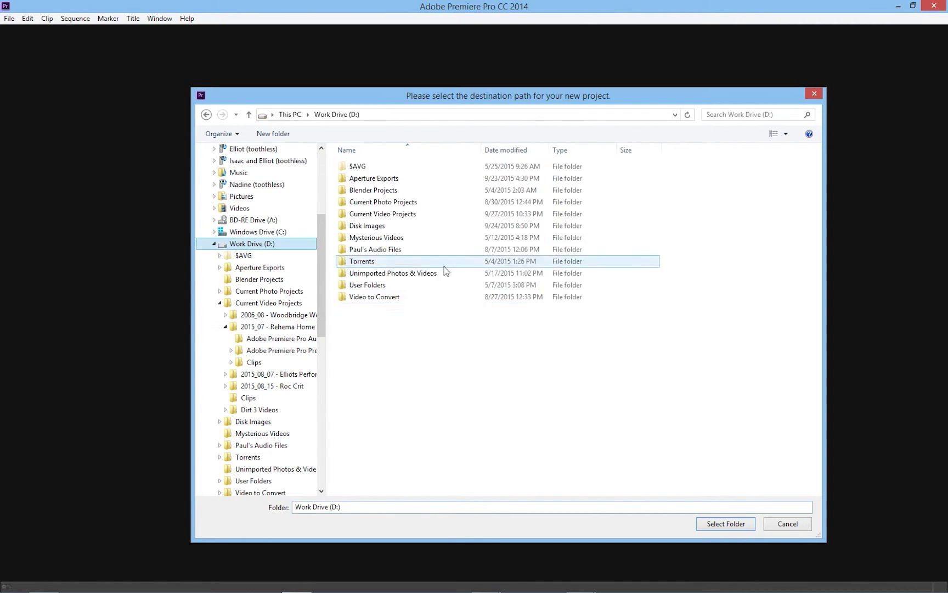
pyautogui.doubleClick(453, 284)
pyautogui.doubleClick(368, 168)
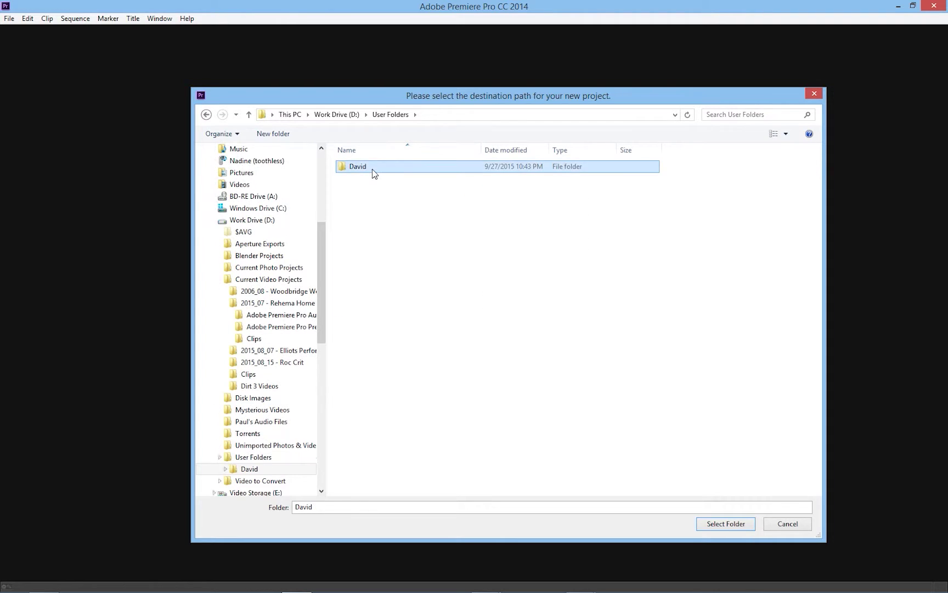
pyautogui.doubleClick(381, 190)
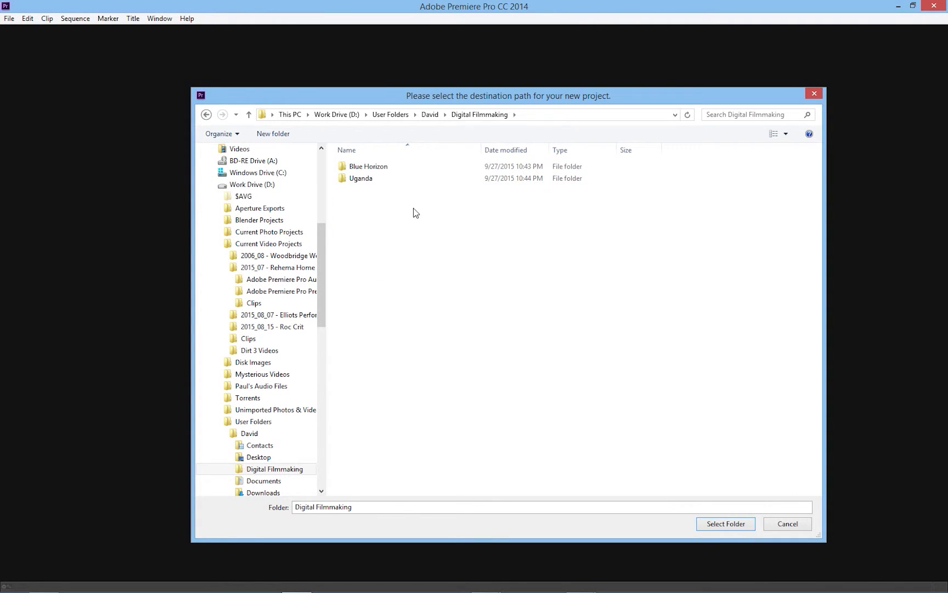
pyautogui.doubleClick(377, 178)
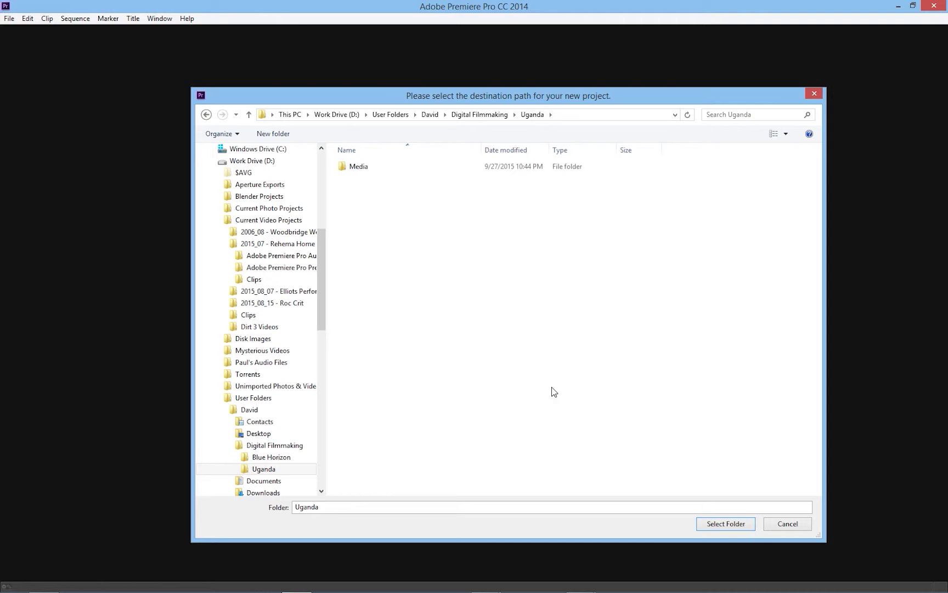
pyautogui.click(729, 521)
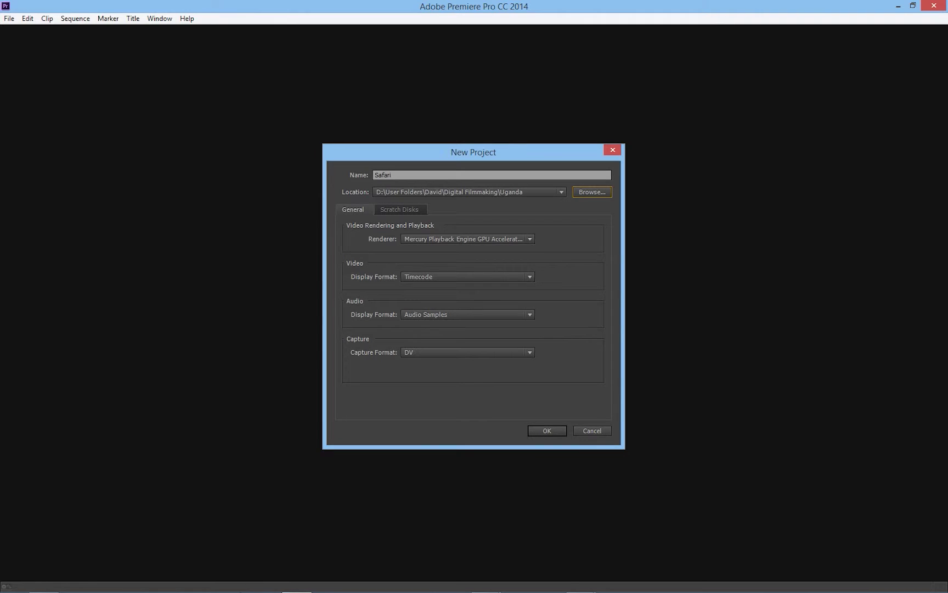
# Step: Switch to the Uganda folder window in File Explorer, look over its folder structure, and return to Premiere Pro
pyautogui.moveTo(229, 588)
pyautogui.moveTo(49, 583)
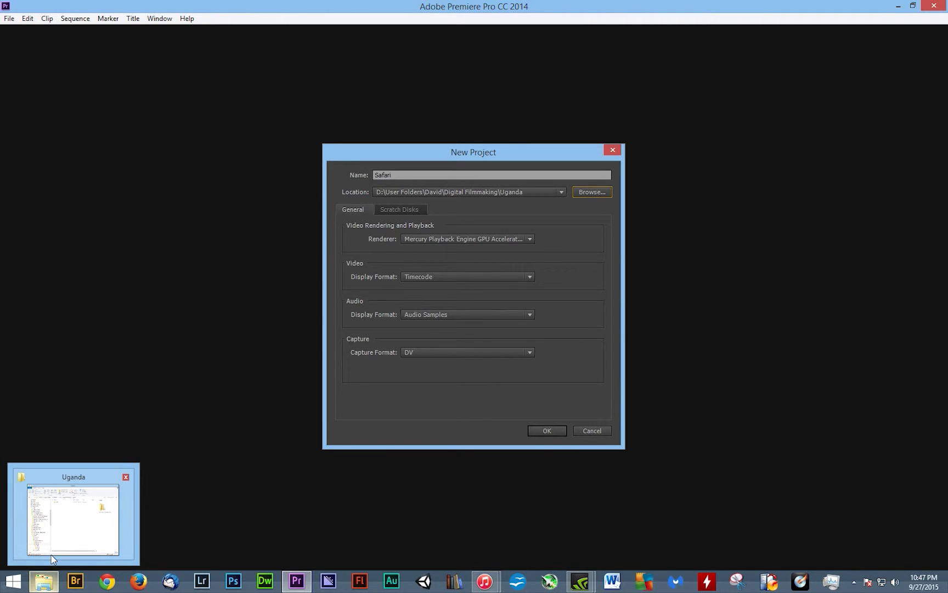
pyautogui.moveTo(53, 557)
pyautogui.click(53, 541)
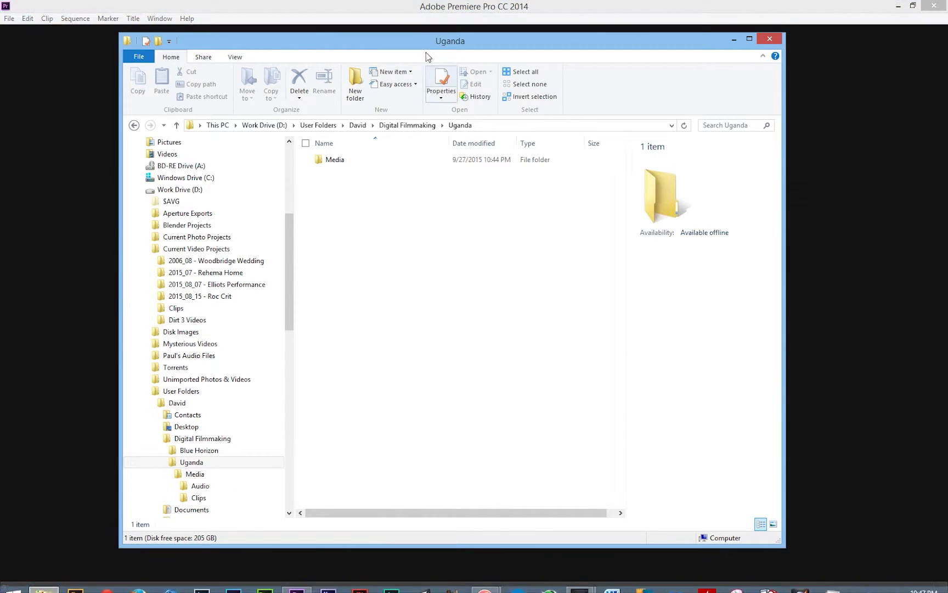
pyautogui.moveTo(396, 44); pyautogui.dragTo(400, 58)
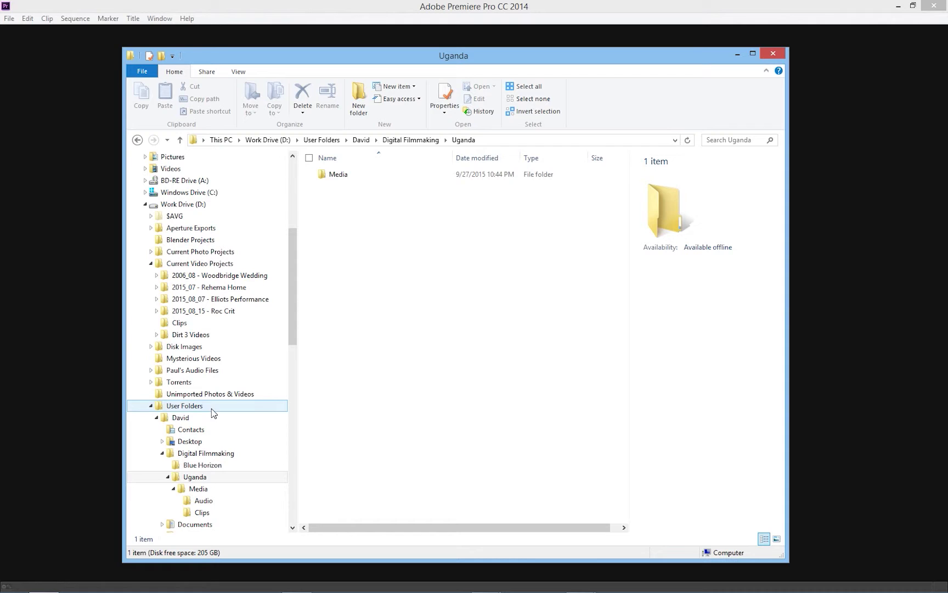
pyautogui.moveTo(293, 290); pyautogui.dragTo(291, 238)
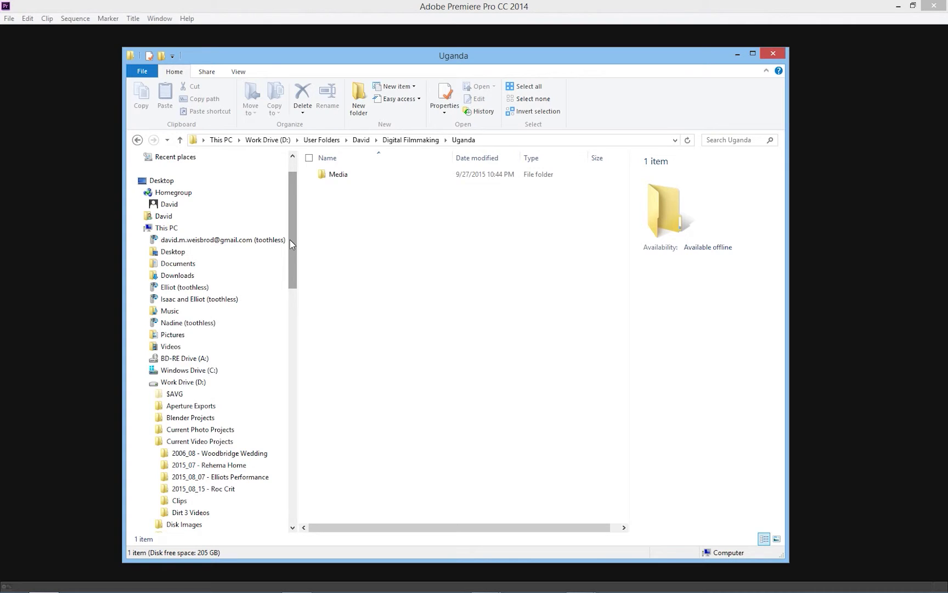
pyautogui.moveTo(291, 237); pyautogui.dragTo(294, 218)
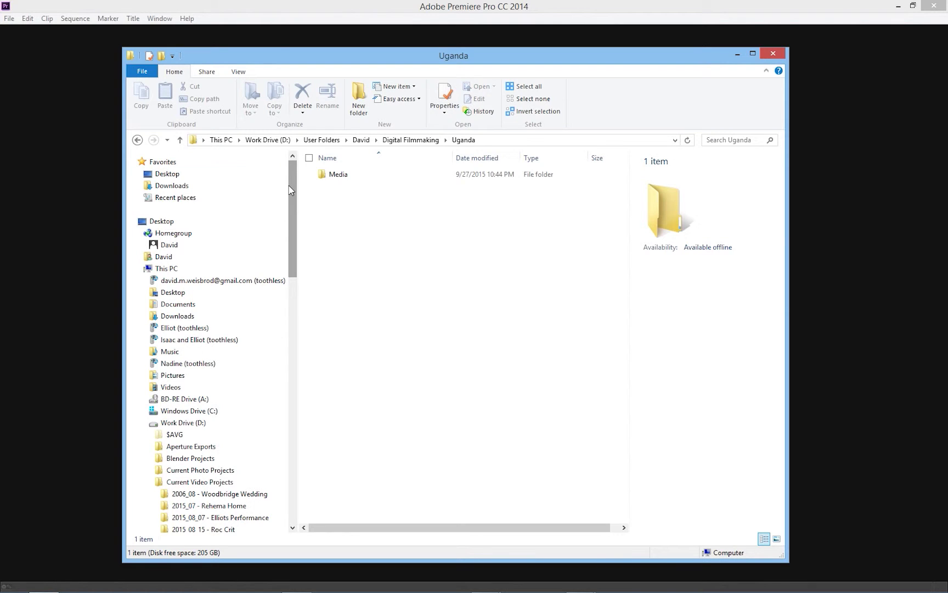
pyautogui.click(427, 9)
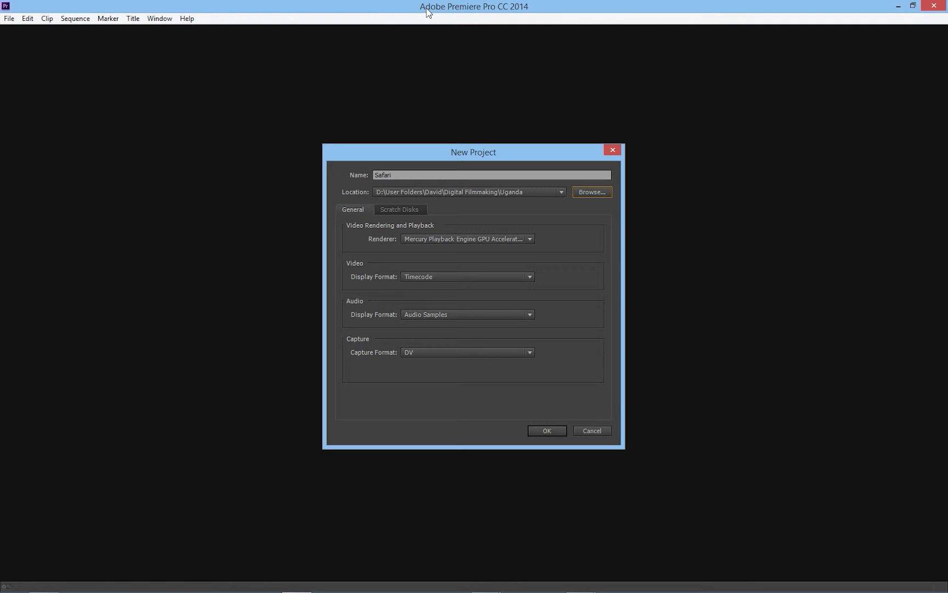
# Step: Select Mercury Playback Engine GPU Acceleration (CUDA) as the project's renderer
pyautogui.click(531, 238)
pyautogui.click(535, 236)
pyautogui.click(534, 238)
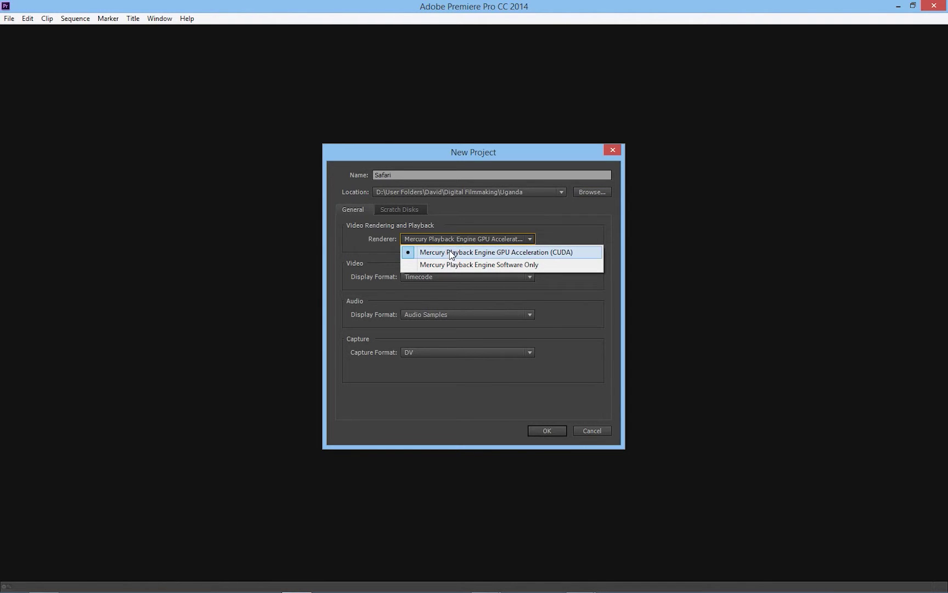
pyautogui.click(548, 251)
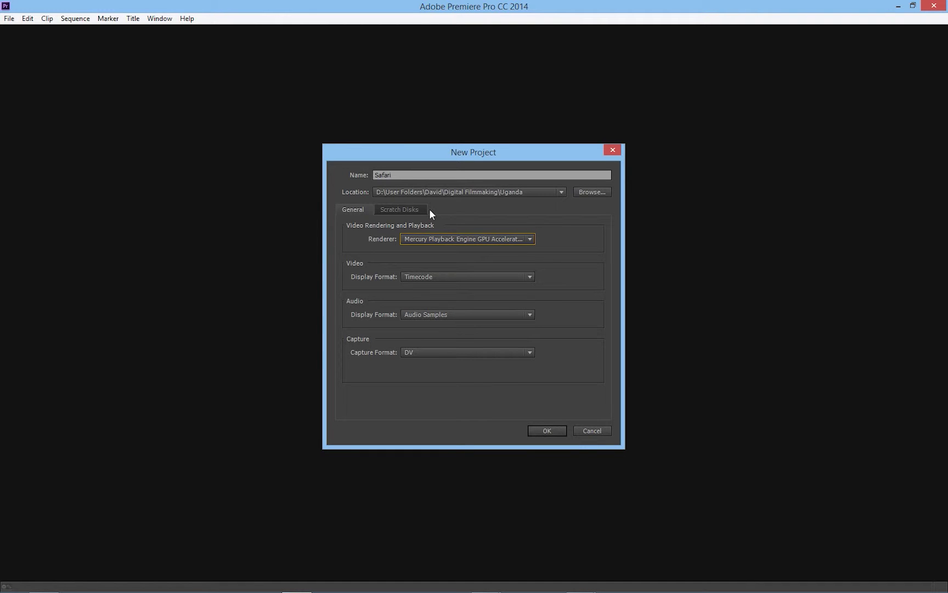
# Step: Review the scratch disk locations, compare them with the Uganda folder in File Explorer, and return to Premiere Pro
pyautogui.click(403, 211)
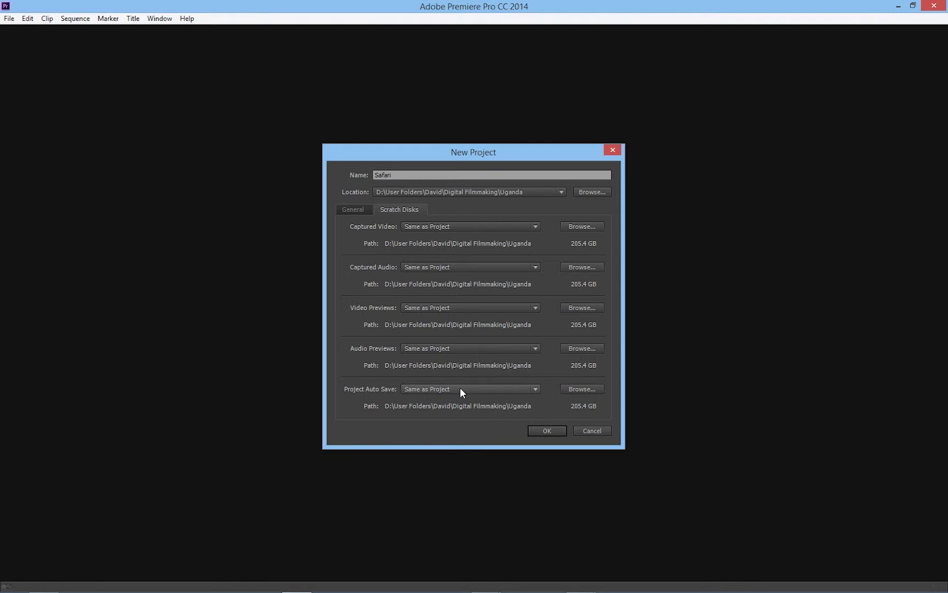
pyautogui.moveTo(55, 590)
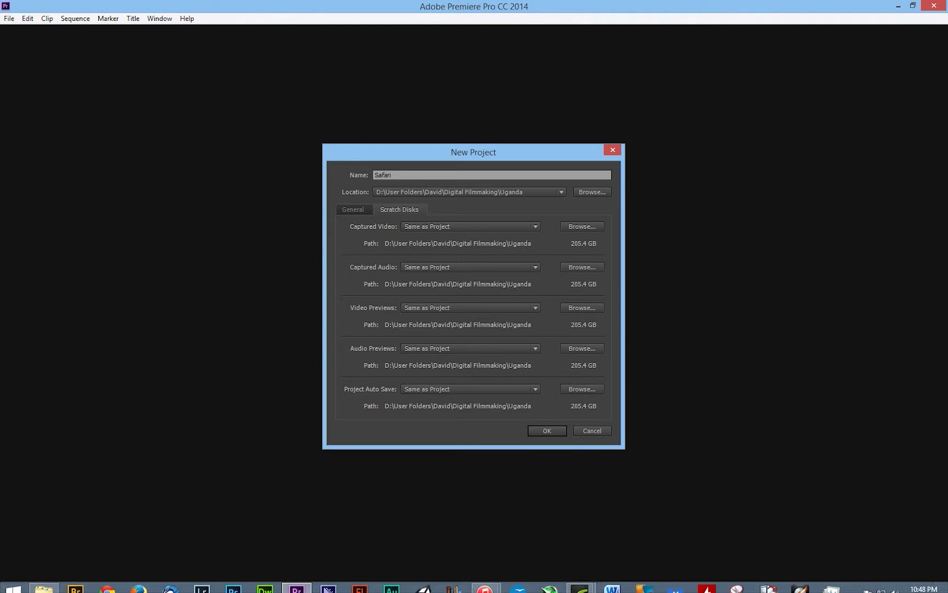
pyautogui.click(51, 579)
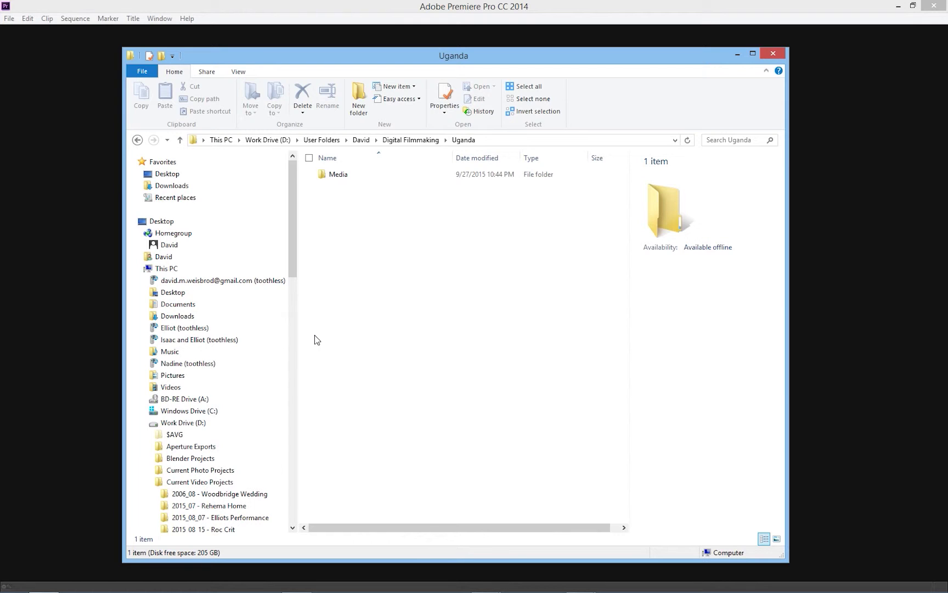
pyautogui.click(462, 6)
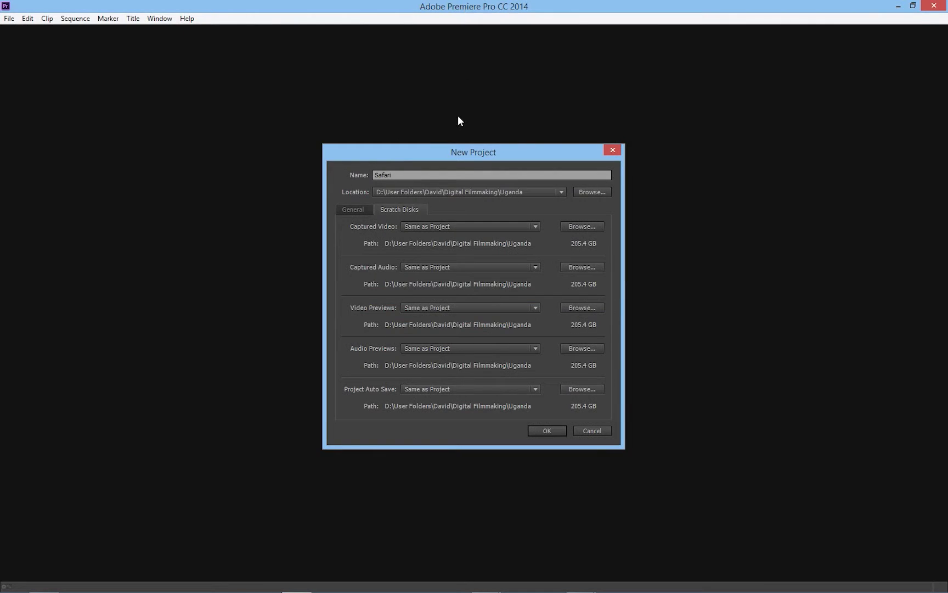
# Step: Recheck the general and scratch disk settings and create the Safari project
pyautogui.click(358, 208)
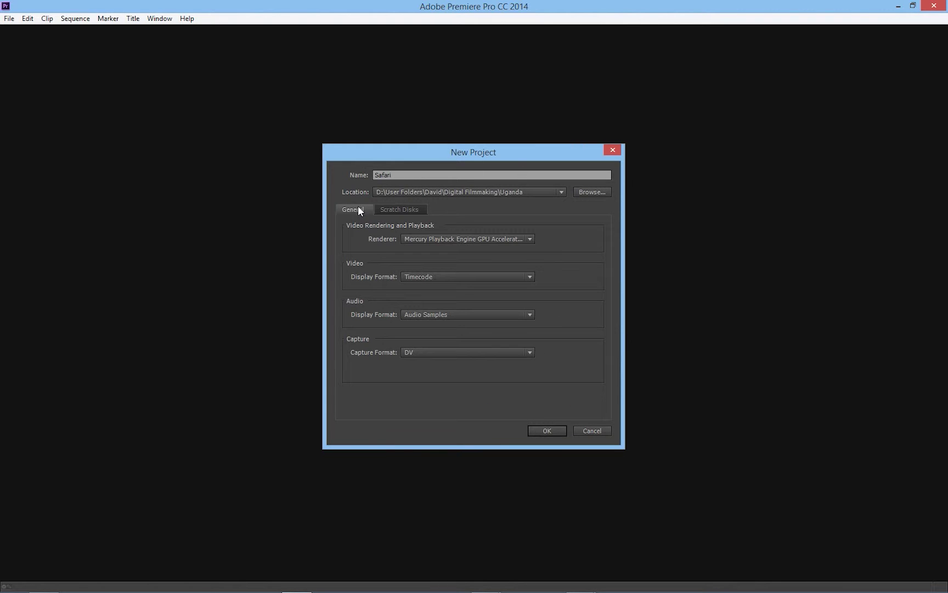
pyautogui.click(395, 209)
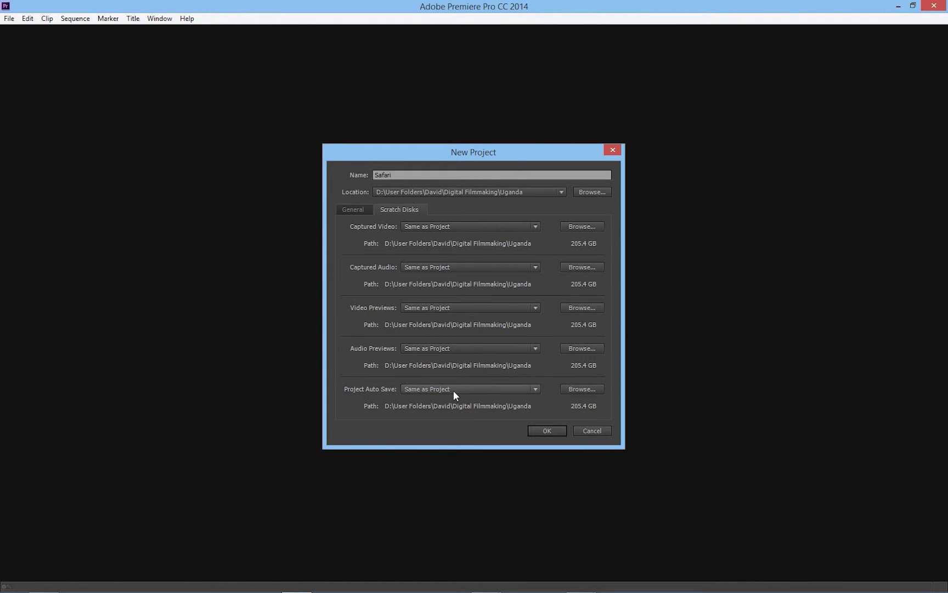
pyautogui.click(351, 208)
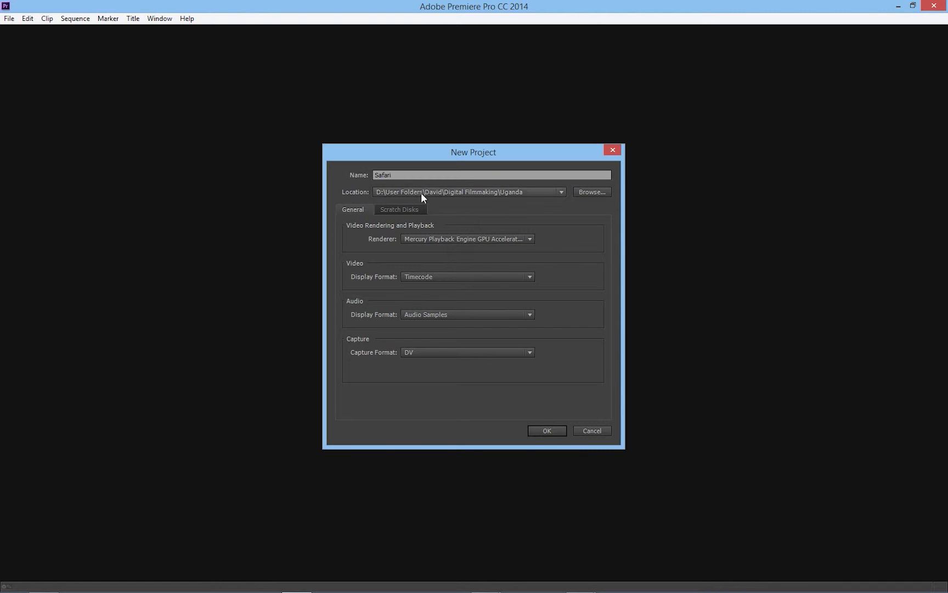
pyautogui.click(554, 432)
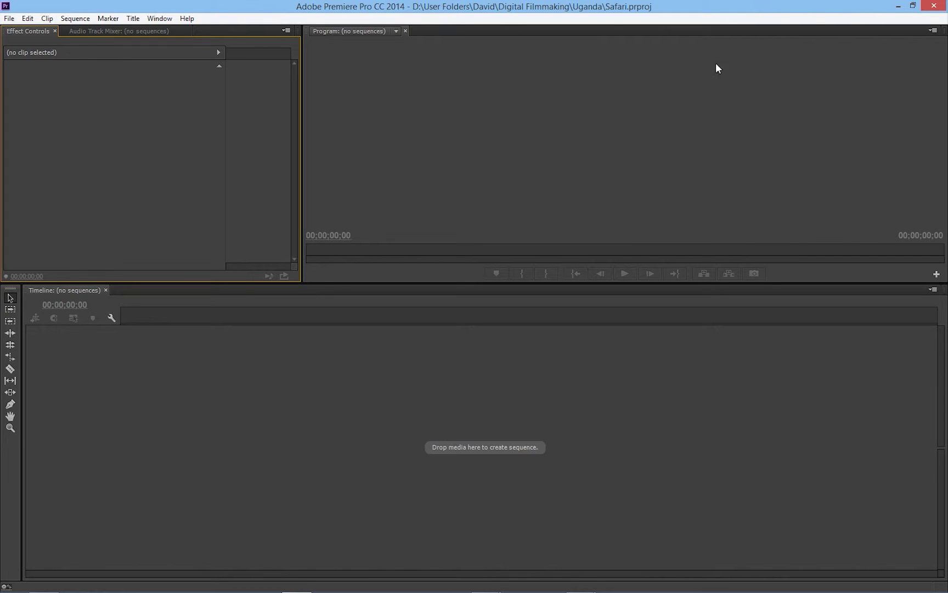
# Step: Switch the Premiere Pro layout to the Assembly workspace
pyautogui.click(167, 18)
pyautogui.moveTo(167, 32)
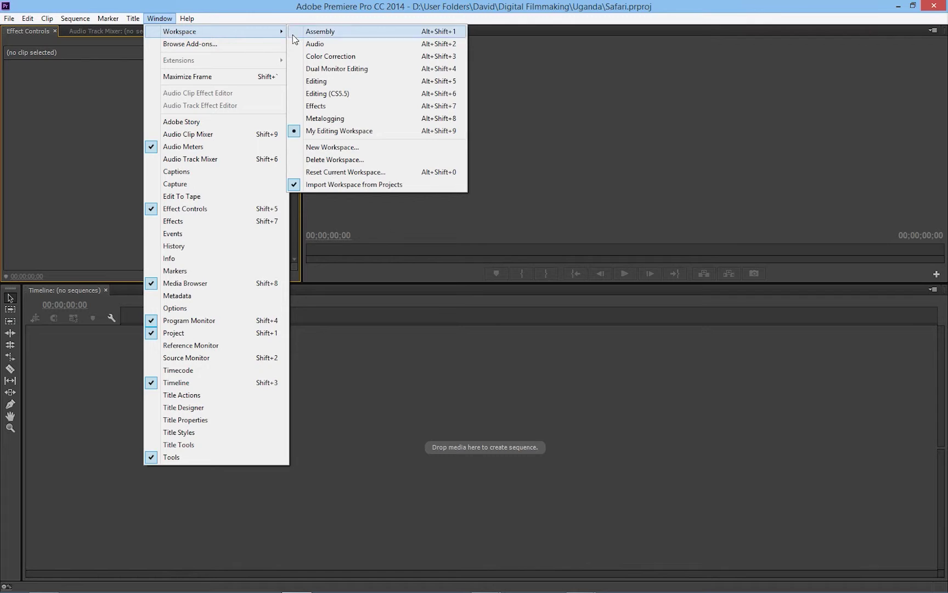
pyautogui.click(312, 31)
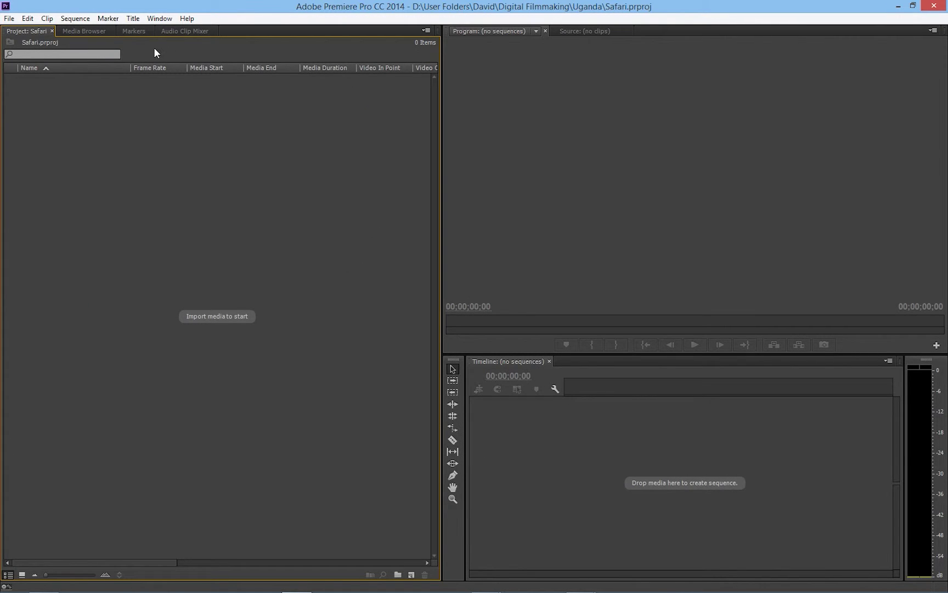
pyautogui.click(159, 19)
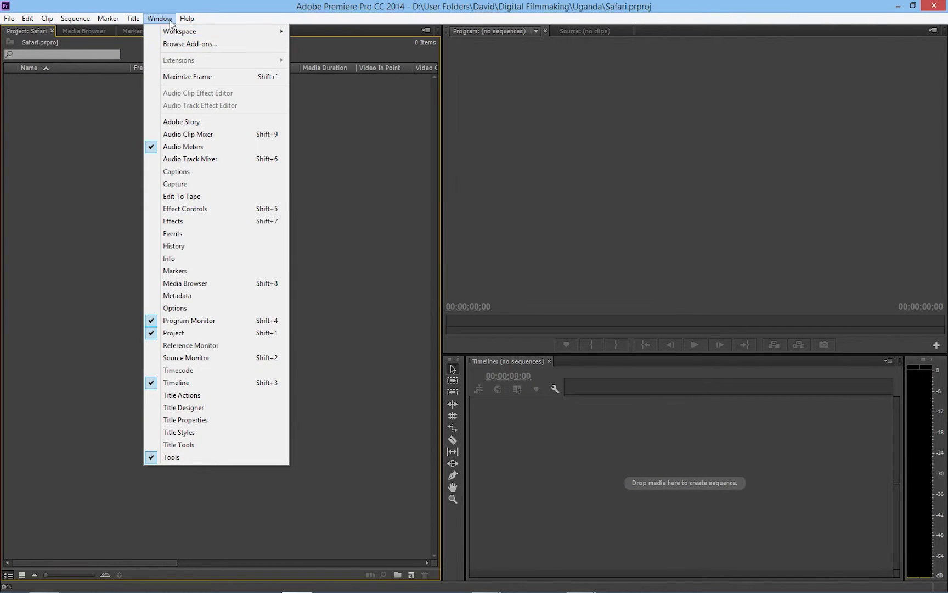
pyautogui.click(174, 10)
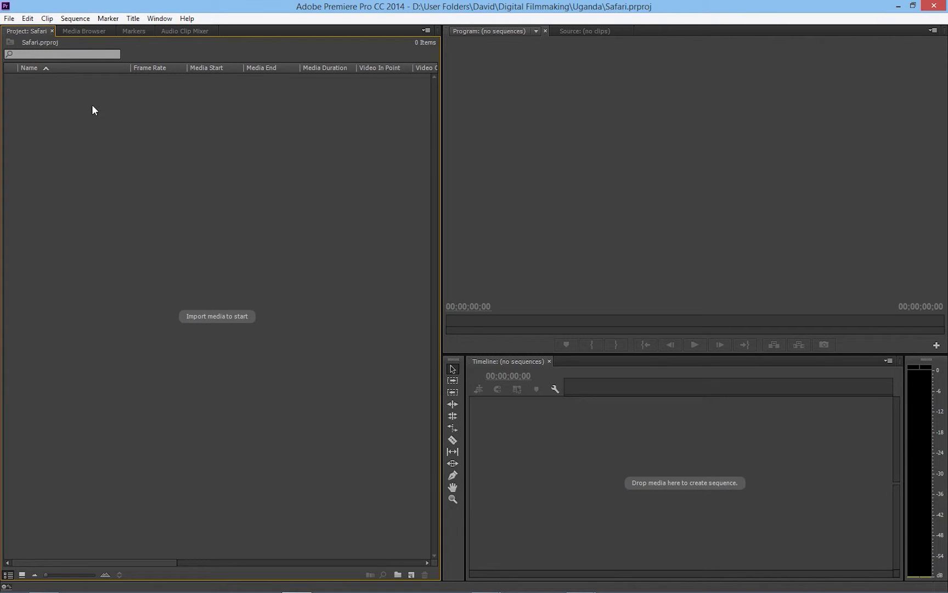
# Step: Examine the files inside the Uganda folder in File Explorer and return to Premiere Pro
pyautogui.hotkey('alt', 'Tab')
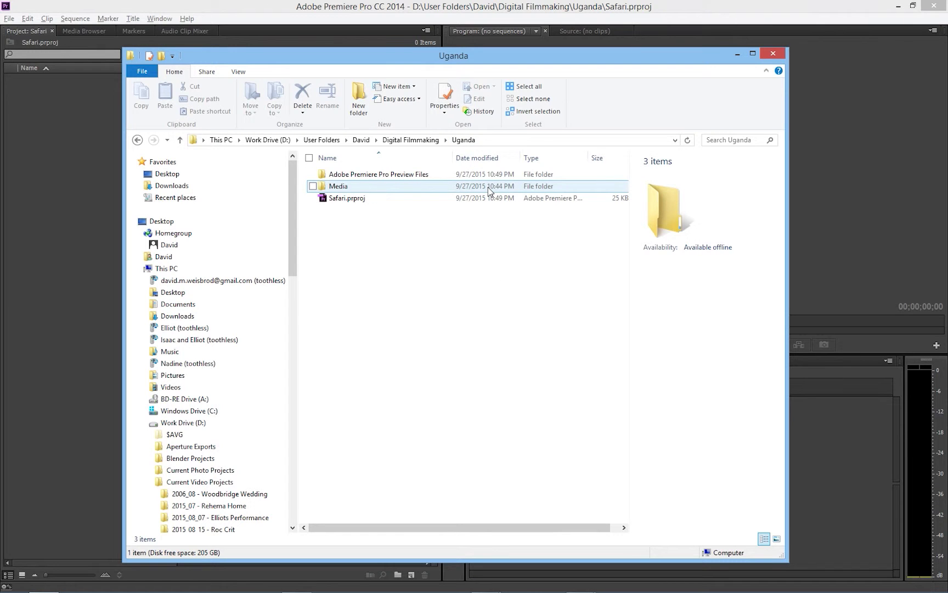
pyautogui.click(451, 5)
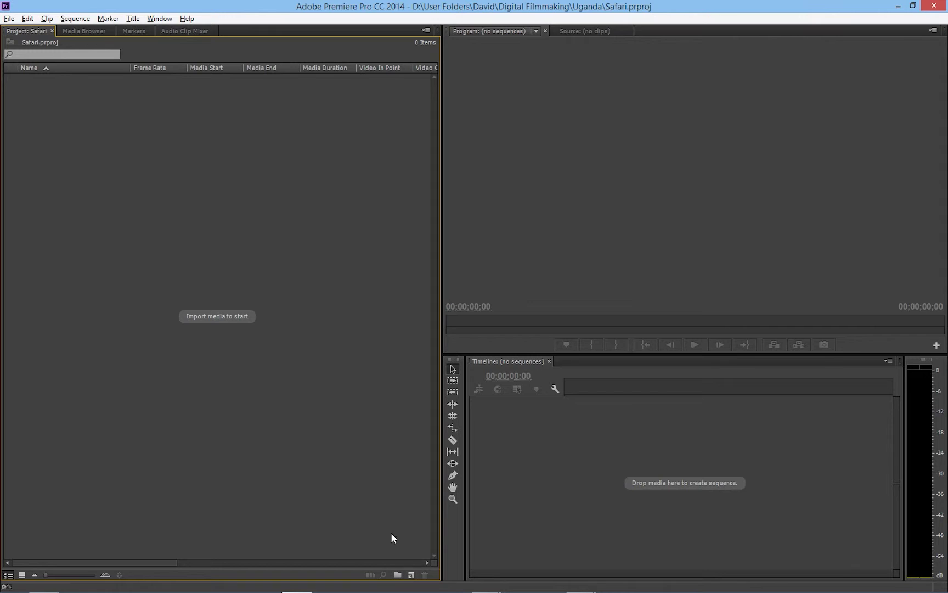
pyautogui.rightClick(104, 209)
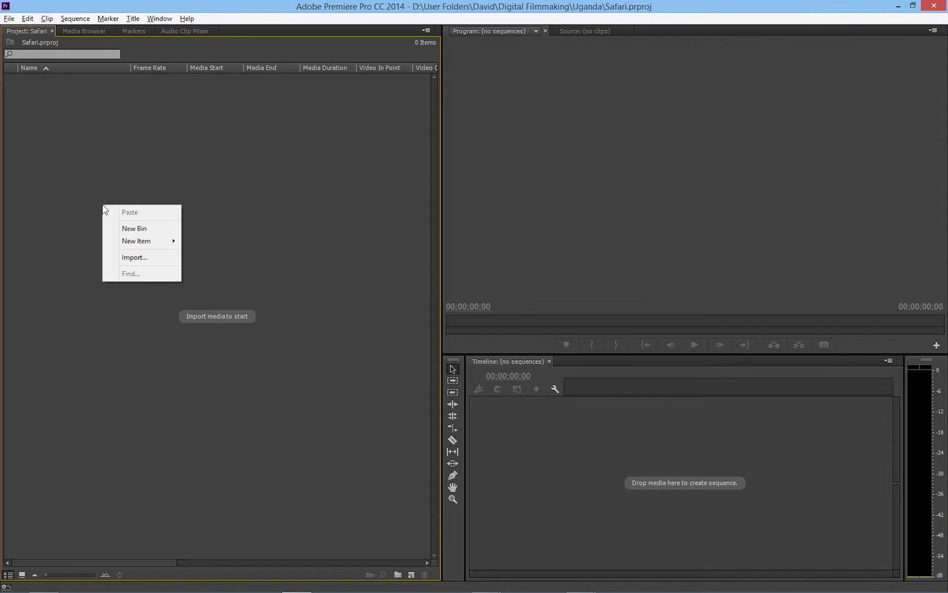
pyautogui.click(162, 262)
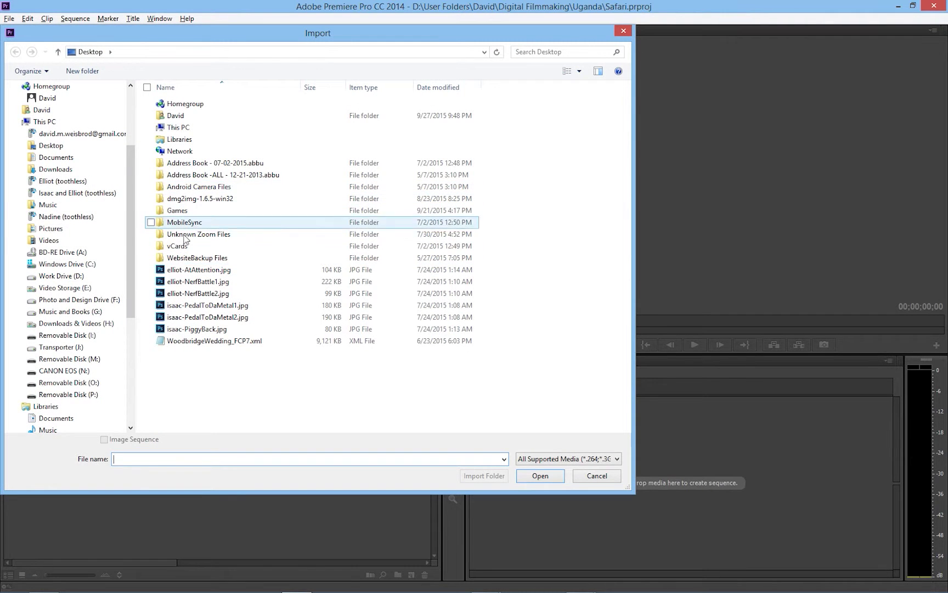
pyautogui.click(91, 276)
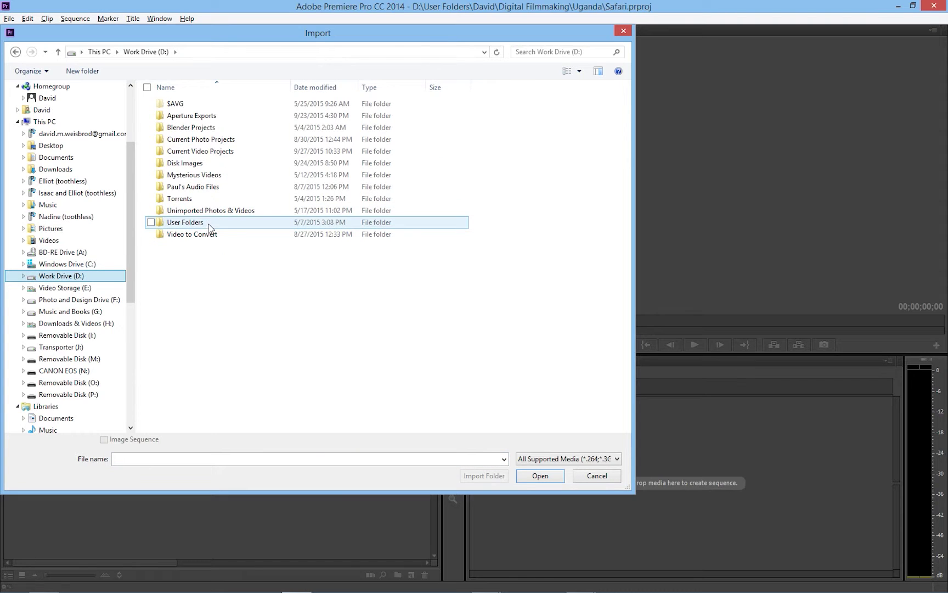
pyautogui.click(200, 227)
pyautogui.doubleClick(201, 226)
pyautogui.doubleClick(188, 104)
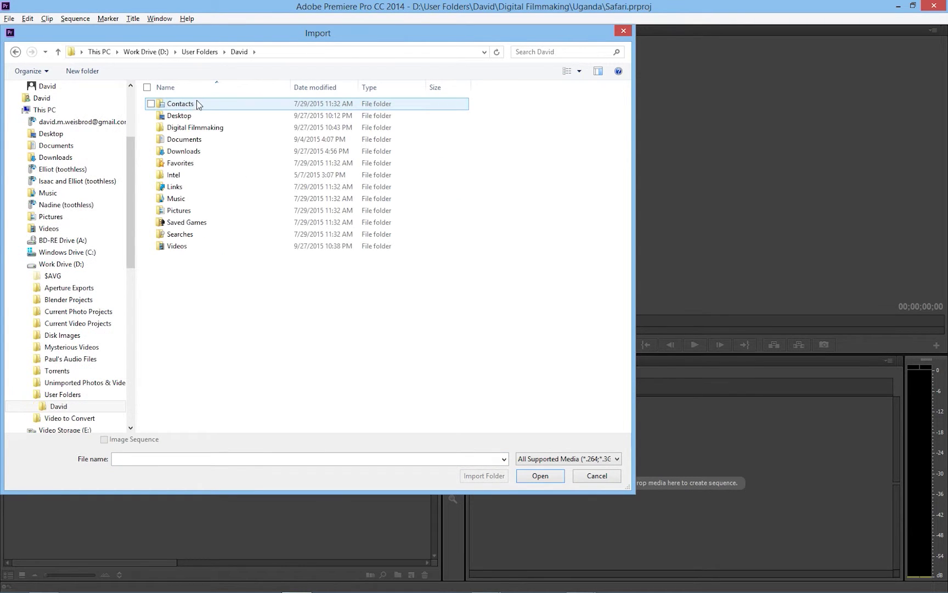
pyautogui.doubleClick(192, 129)
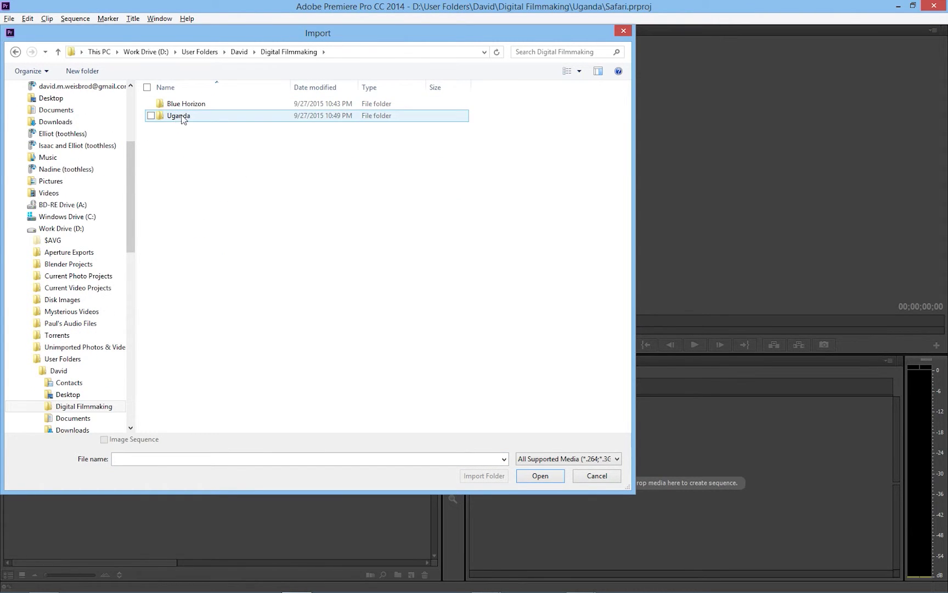
pyautogui.doubleClick(183, 117)
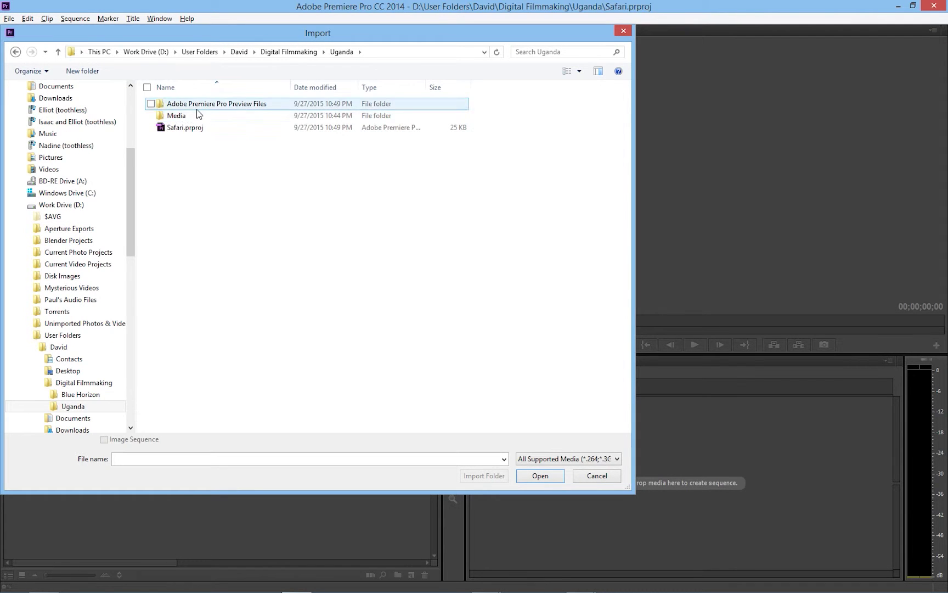
pyautogui.doubleClick(192, 115)
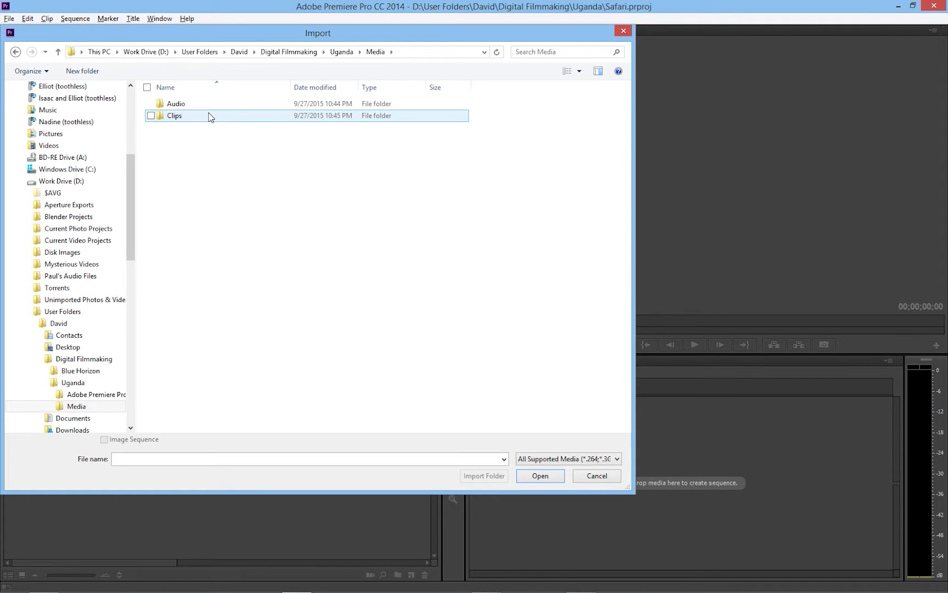
pyautogui.doubleClick(205, 116)
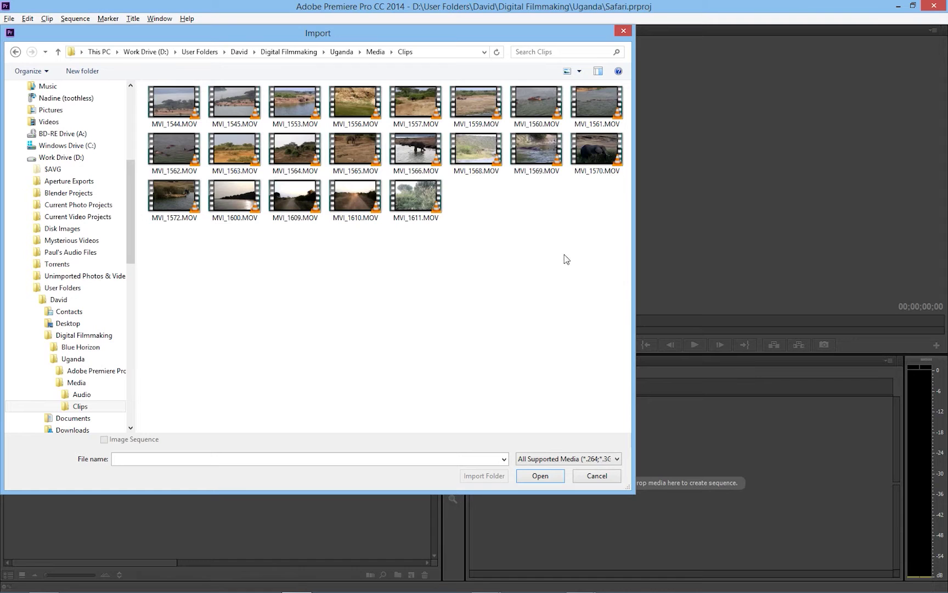
pyautogui.moveTo(598, 230); pyautogui.dragTo(145, 83)
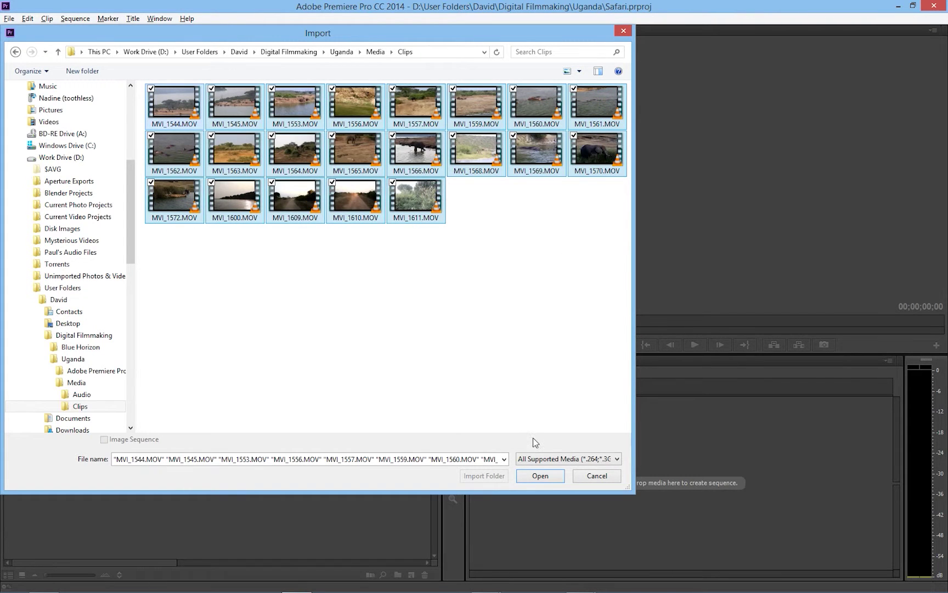
pyautogui.click(586, 476)
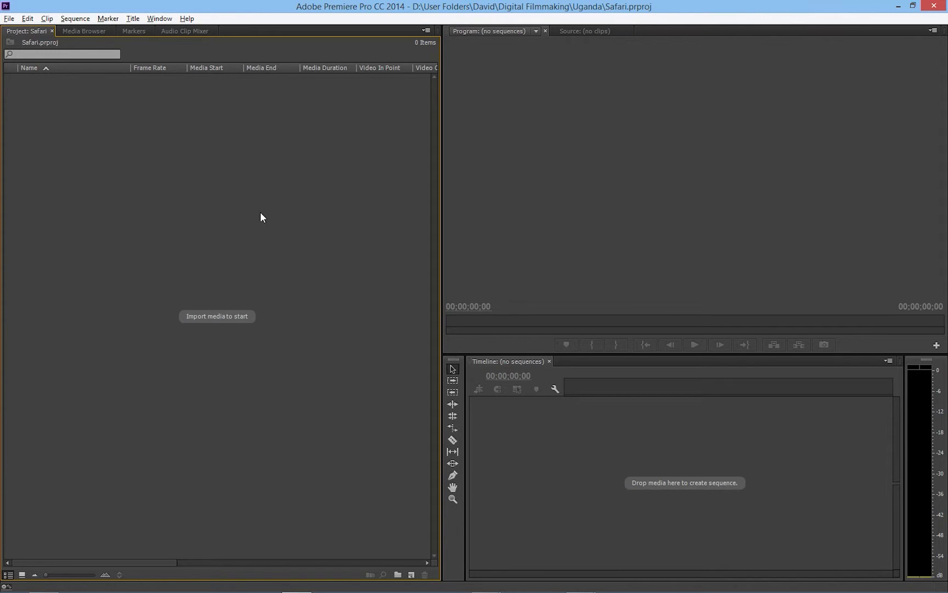
# Step: Browse the Work Drive as a list in the Media Browser and open the Clips folder inside Digital Filmmaking > Uganda > Media
pyautogui.click(74, 32)
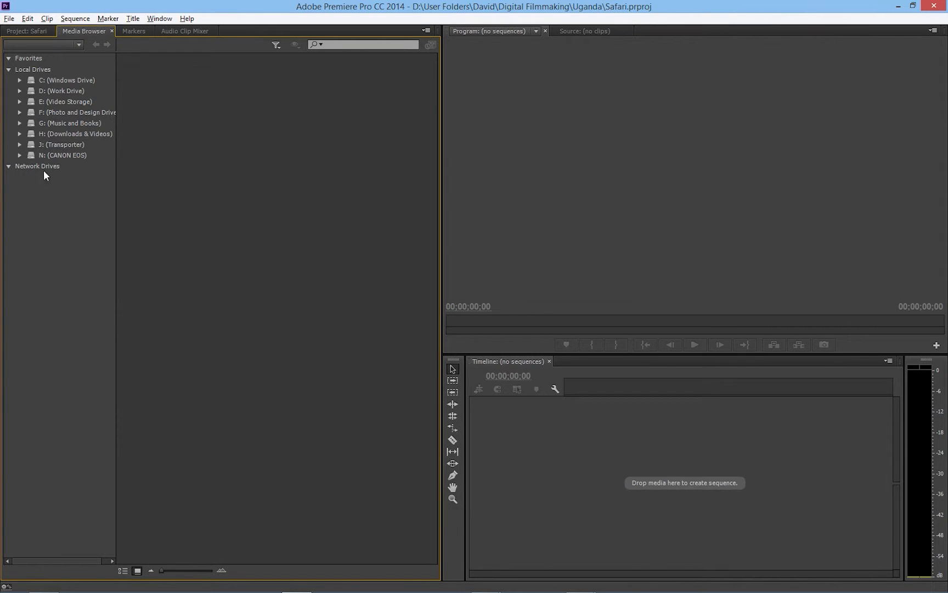
pyautogui.click(61, 91)
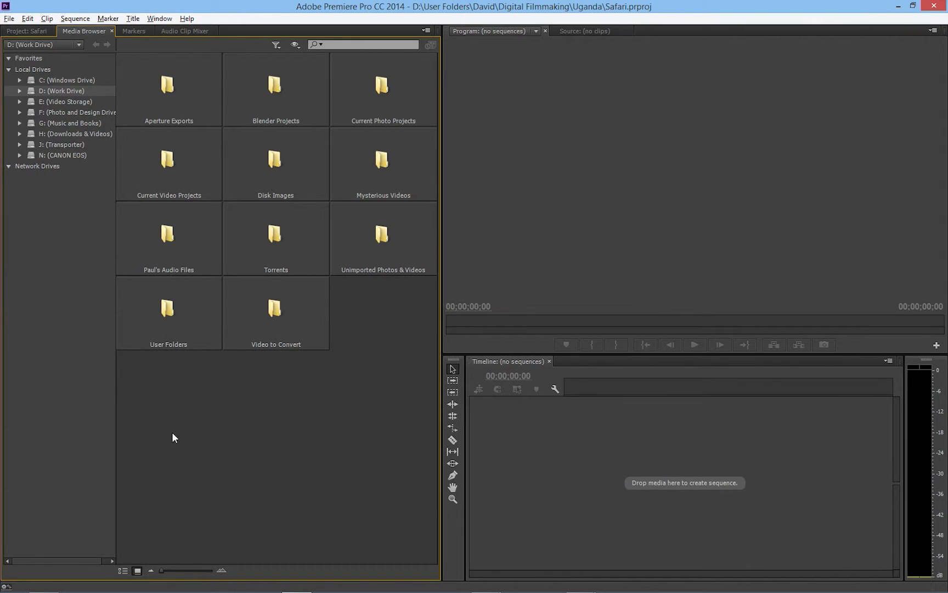
pyautogui.click(123, 571)
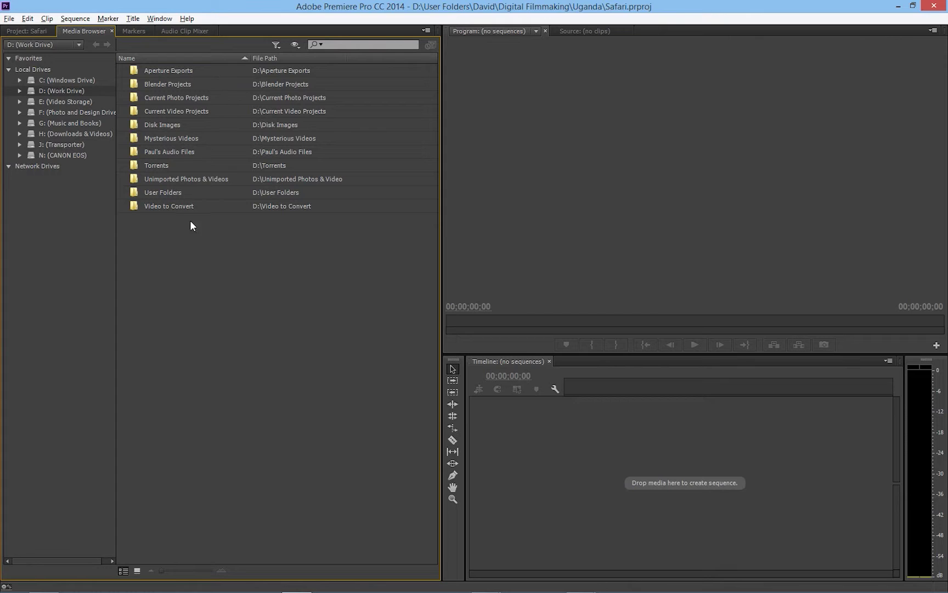
pyautogui.doubleClick(178, 193)
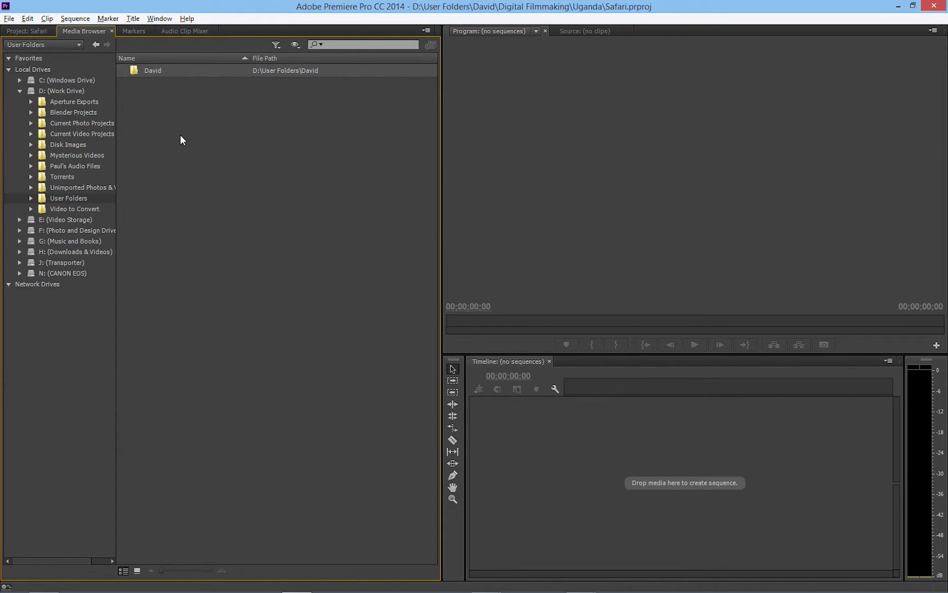
pyautogui.doubleClick(171, 70)
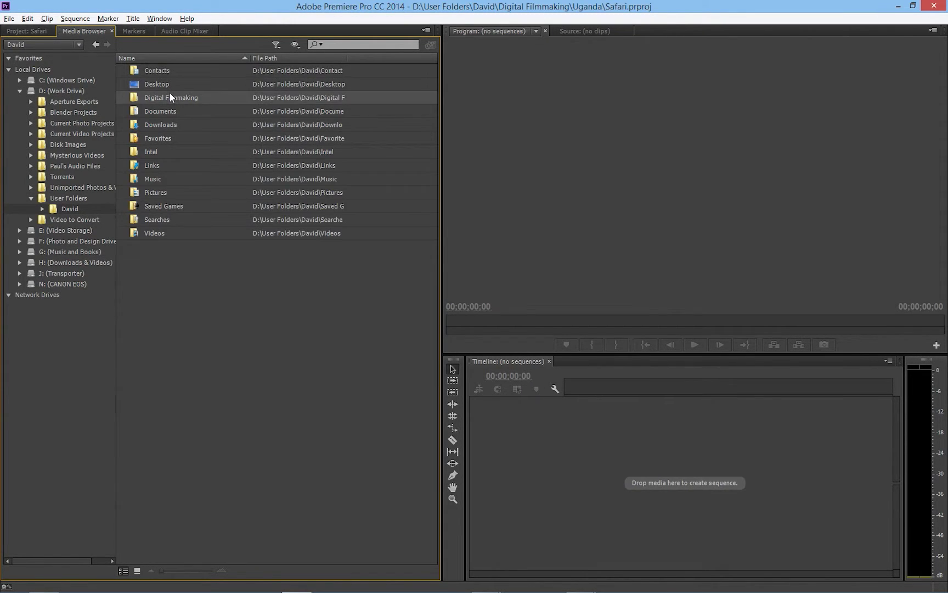
pyautogui.doubleClick(169, 92)
pyautogui.doubleClick(170, 82)
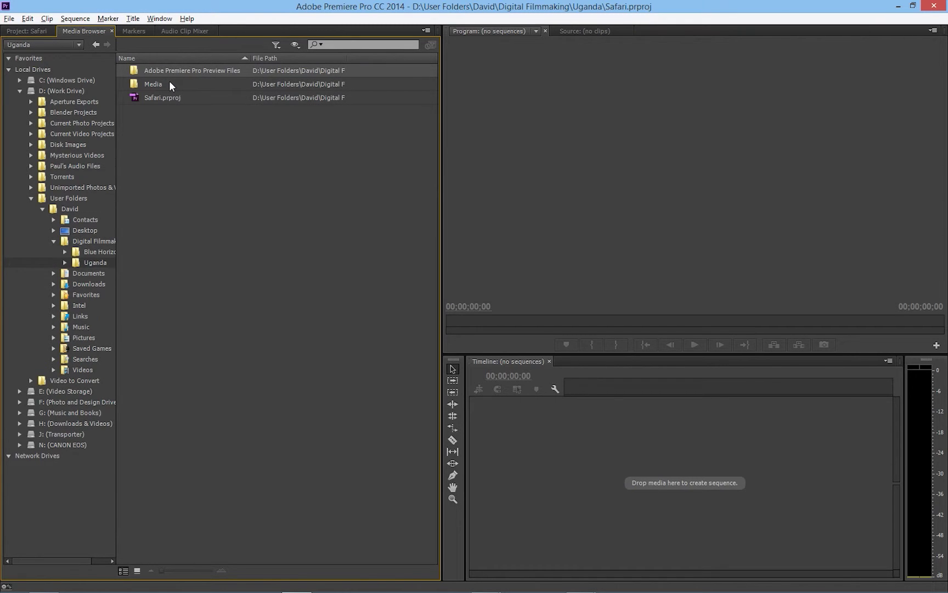
pyautogui.doubleClick(169, 82)
pyautogui.doubleClick(169, 83)
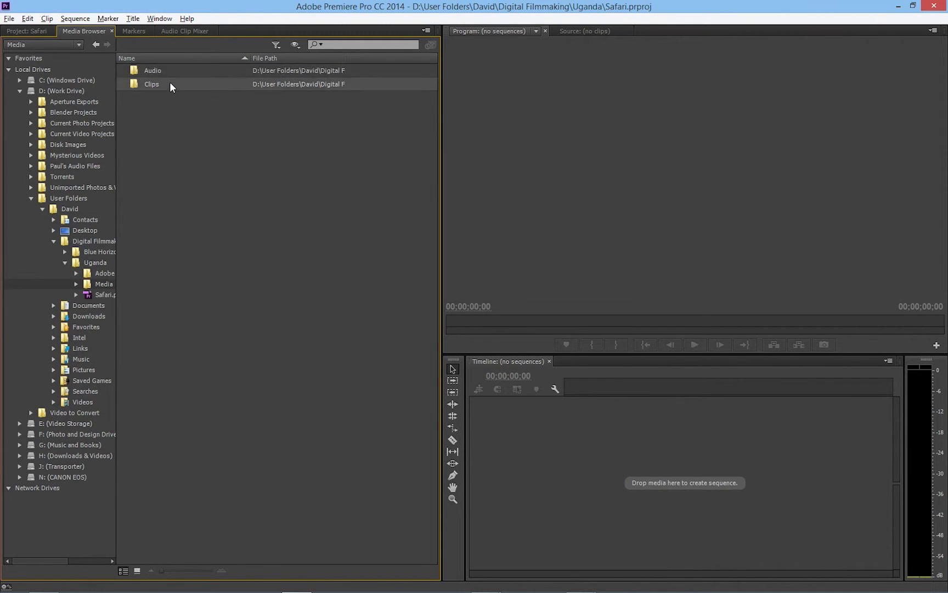
# Step: Show the Clips folder contents as enlarged thumbnails and look through the safari clips
pyautogui.click(137, 571)
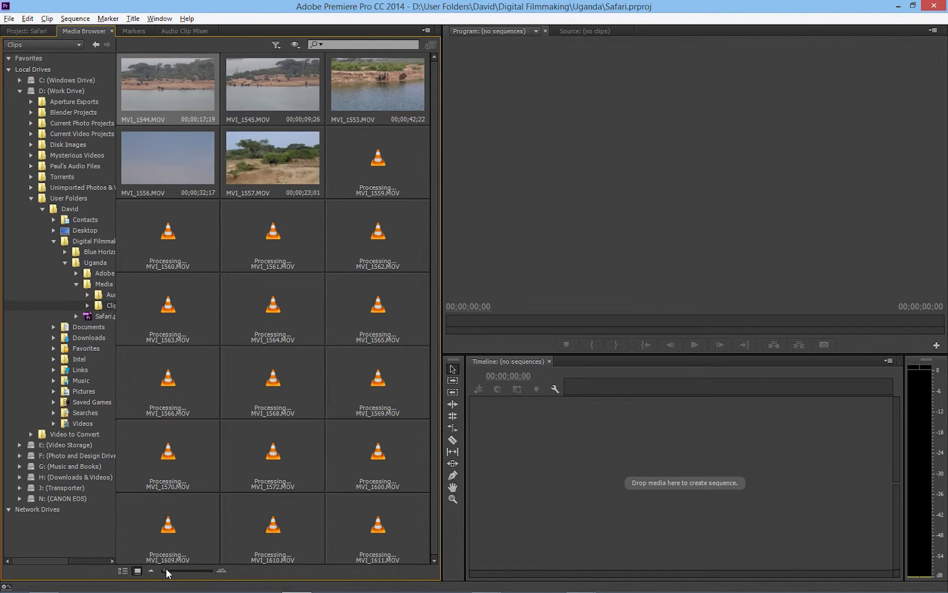
pyautogui.moveTo(167, 573); pyautogui.dragTo(175, 571)
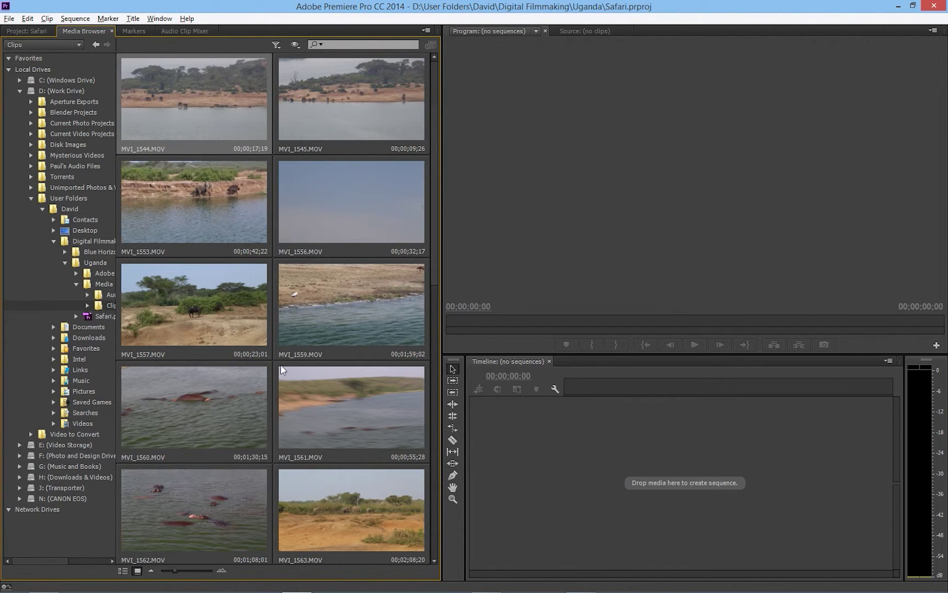
pyautogui.scroll(-3, 282, 365)
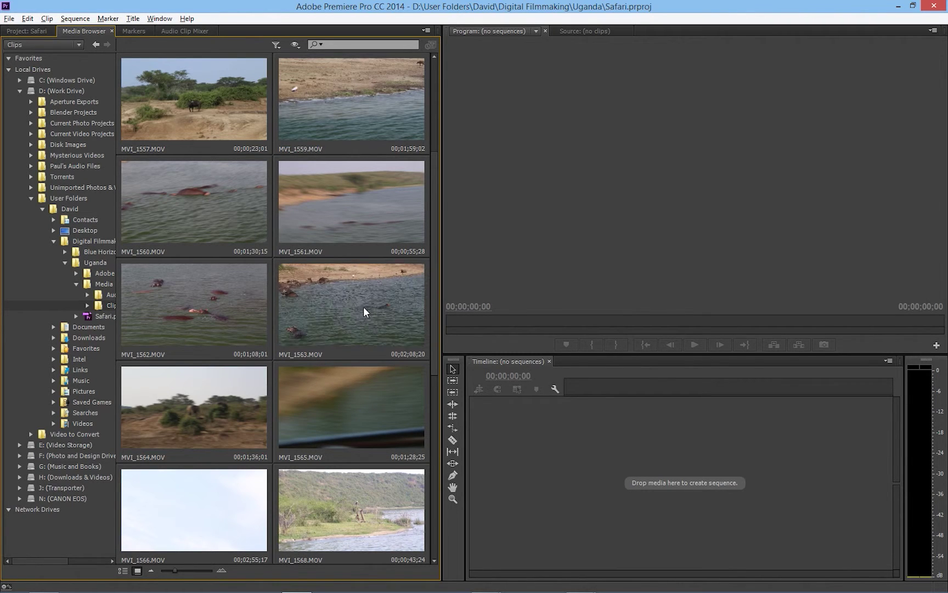
pyautogui.scroll(-6, 272, 354)
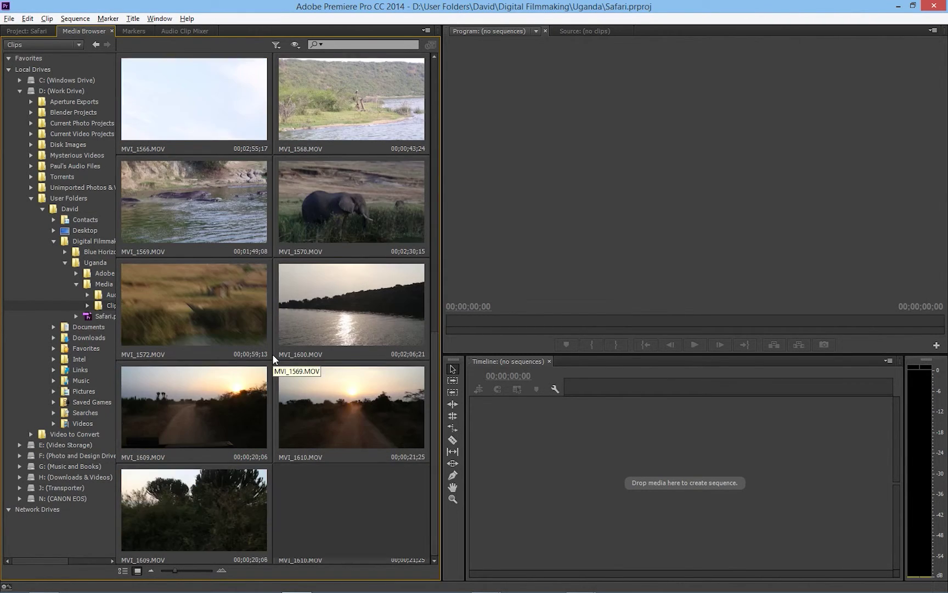
pyautogui.scroll(2, 287, 345)
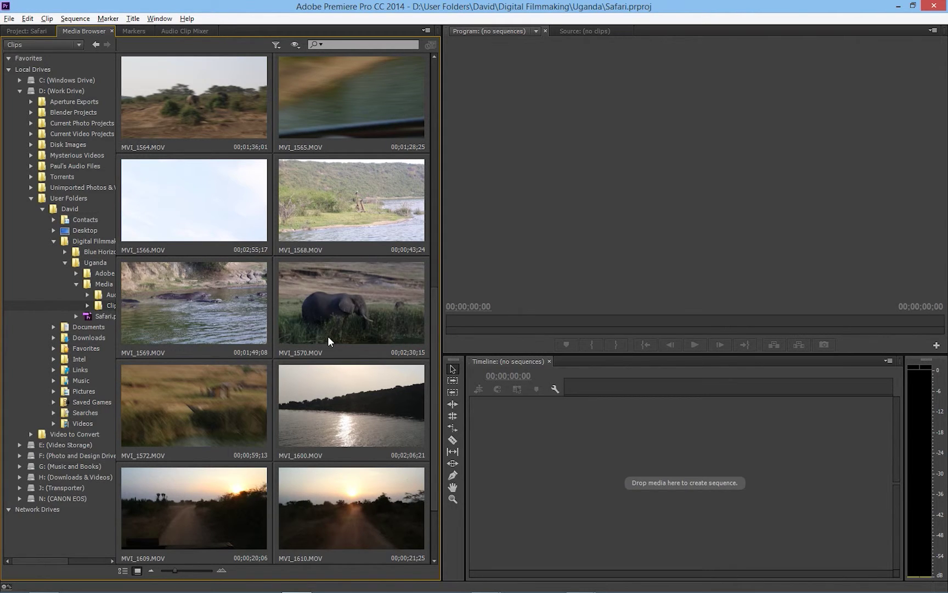
# Step: Create a sequence from the MVI_1570.MOV elephant clip and move the playhead to 00;00;29;29
pyautogui.moveTo(334, 315); pyautogui.dragTo(605, 464)
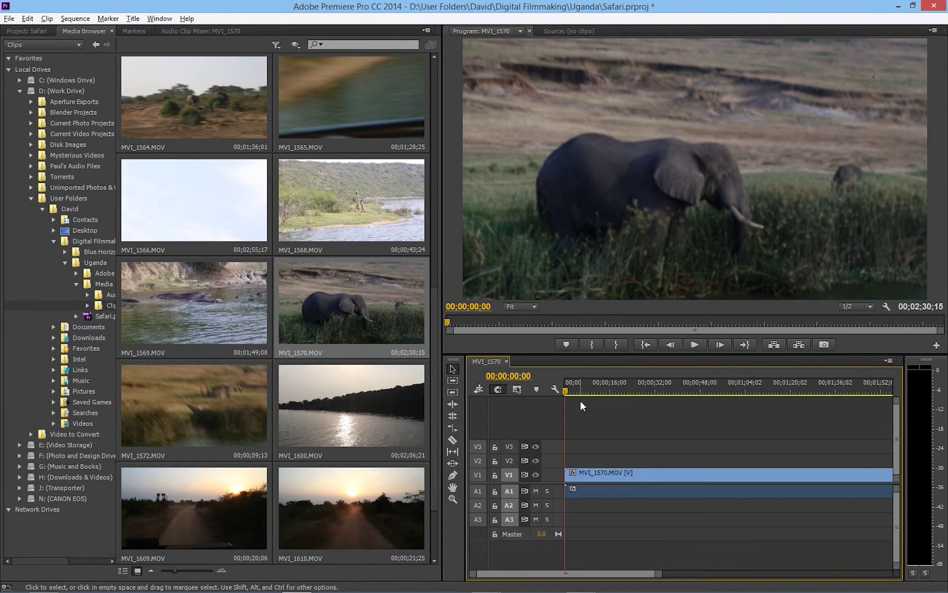
pyautogui.moveTo(584, 386); pyautogui.dragTo(676, 395)
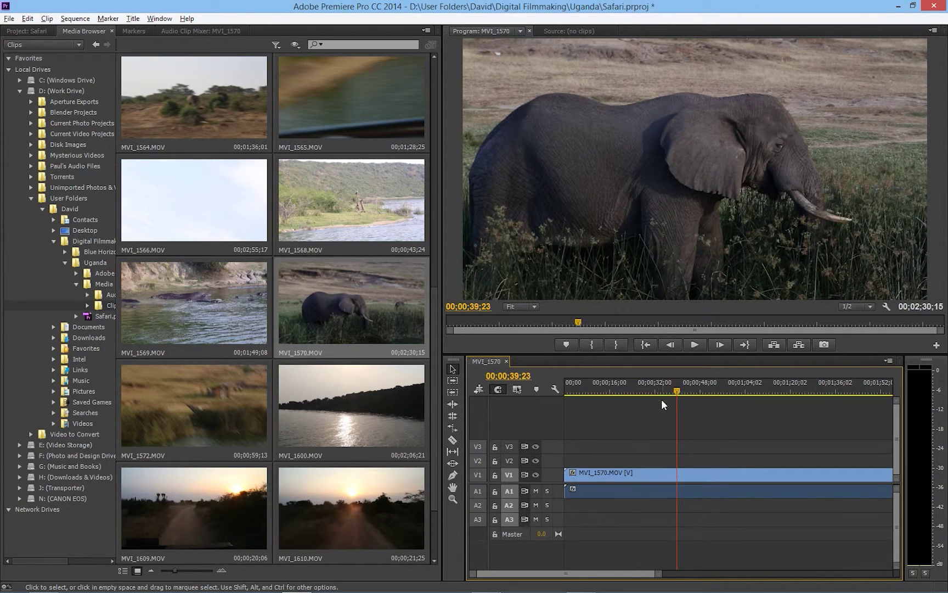
pyautogui.moveTo(676, 389); pyautogui.dragTo(648, 390)
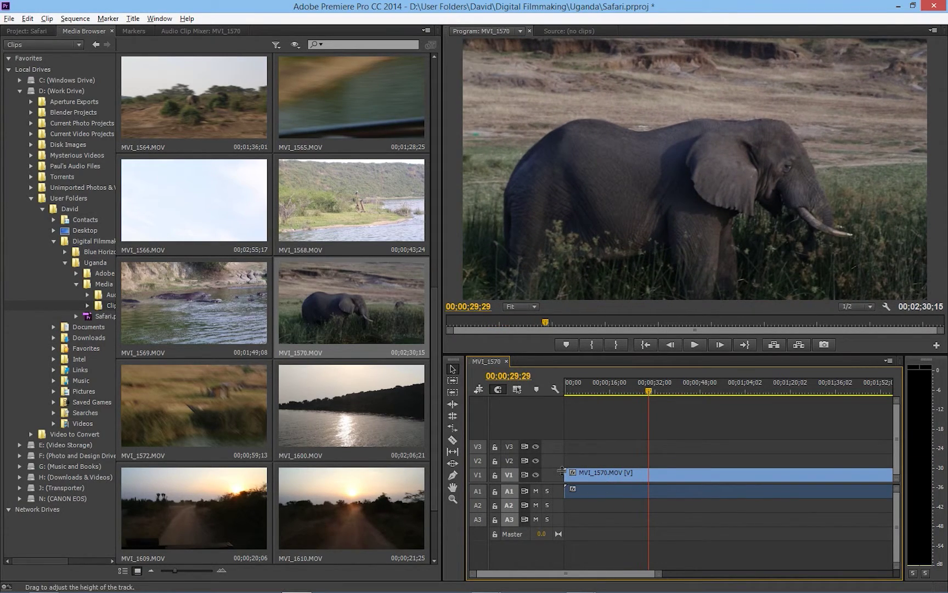
# Step: Try trimming only the video start of the MVI_1570.MOV clip to the playhead, and undo the trim
pyautogui.moveTo(568, 473); pyautogui.dragTo(649, 473)
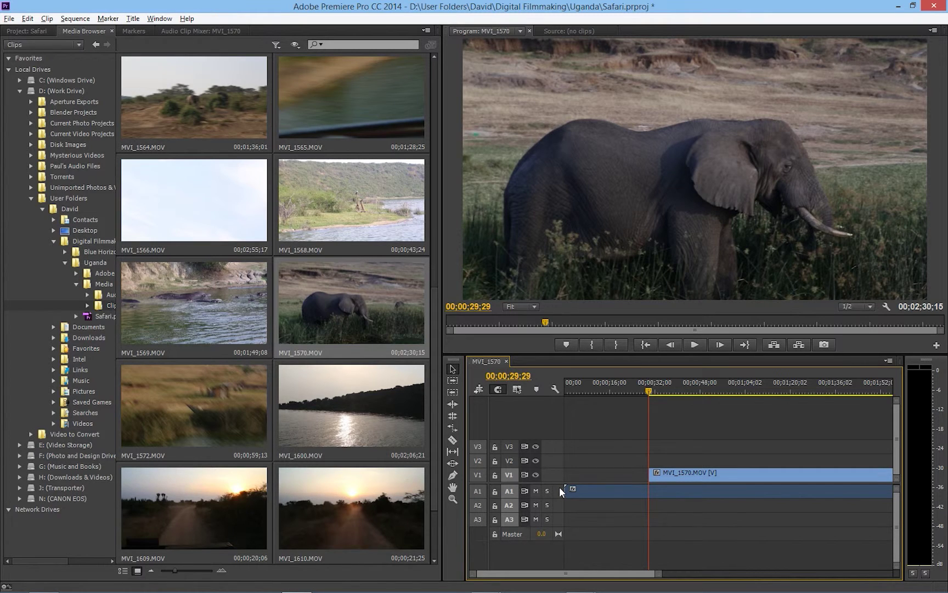
pyautogui.hotkey('ctrl', 'z')
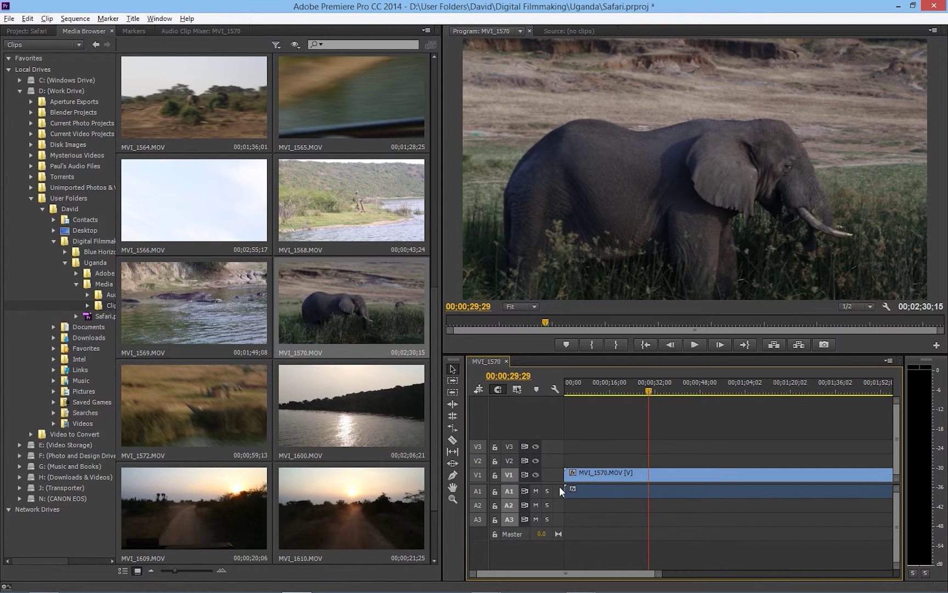
# Step: Toggle the sync locks on V1 and A1 and trim the starts of the clip's video and audio to the playhead at 00;00;29;29
pyautogui.click(526, 474)
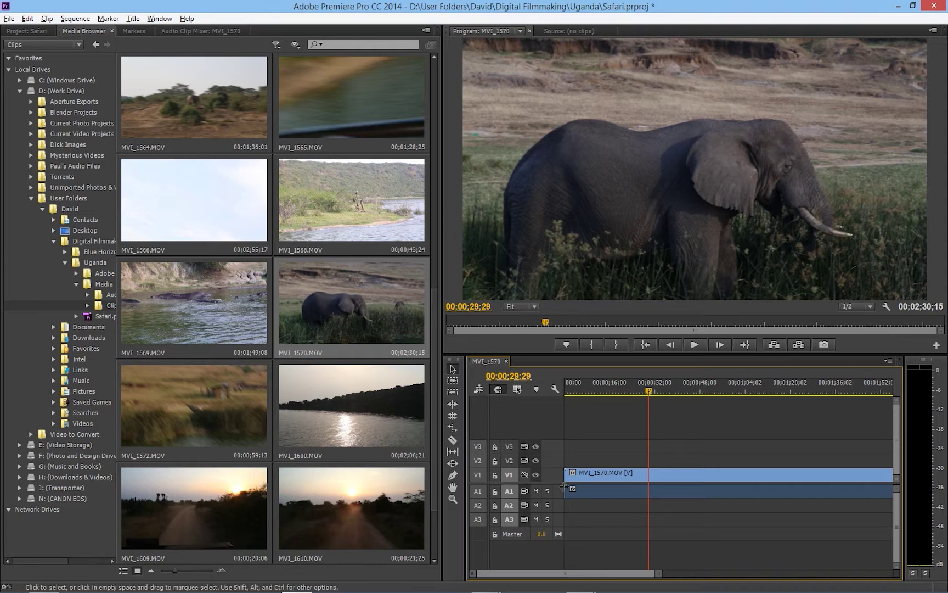
pyautogui.click(525, 490)
pyautogui.moveTo(568, 476); pyautogui.dragTo(649, 475)
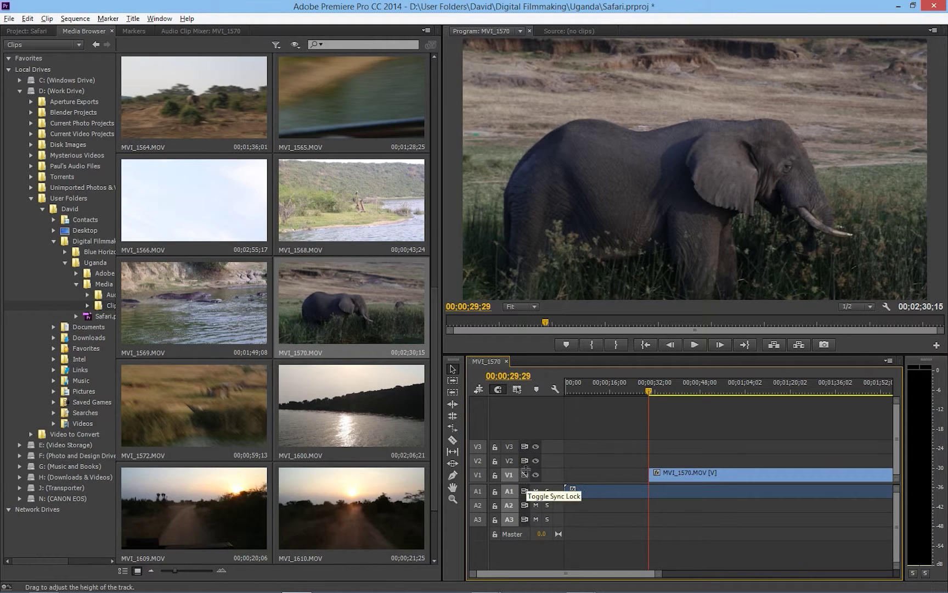
pyautogui.moveTo(567, 490); pyautogui.dragTo(654, 496)
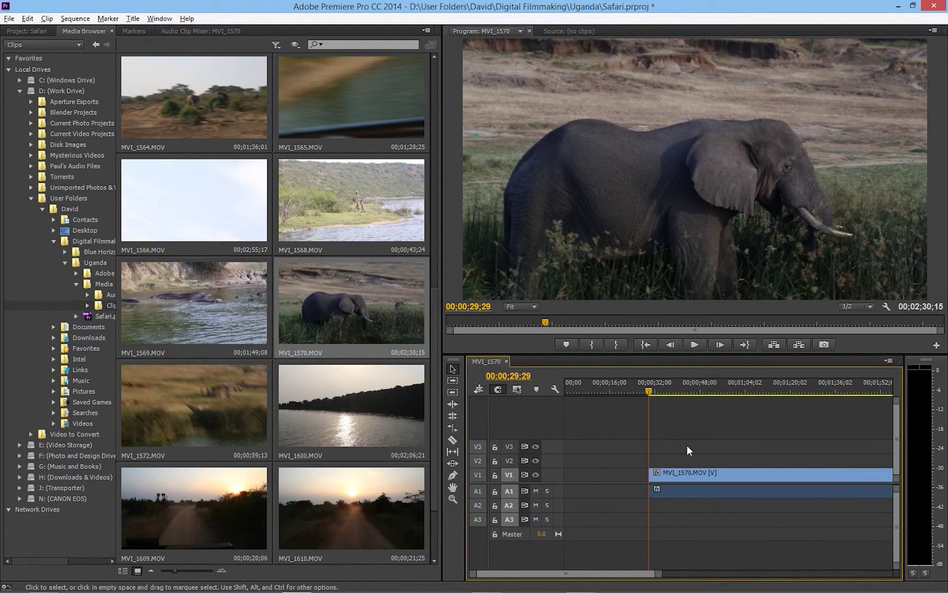
# Step: Scrub through the trimmed elephant clip and place the playhead at 00;01;02;06
pyautogui.moveTo(671, 389); pyautogui.dragTo(728, 385)
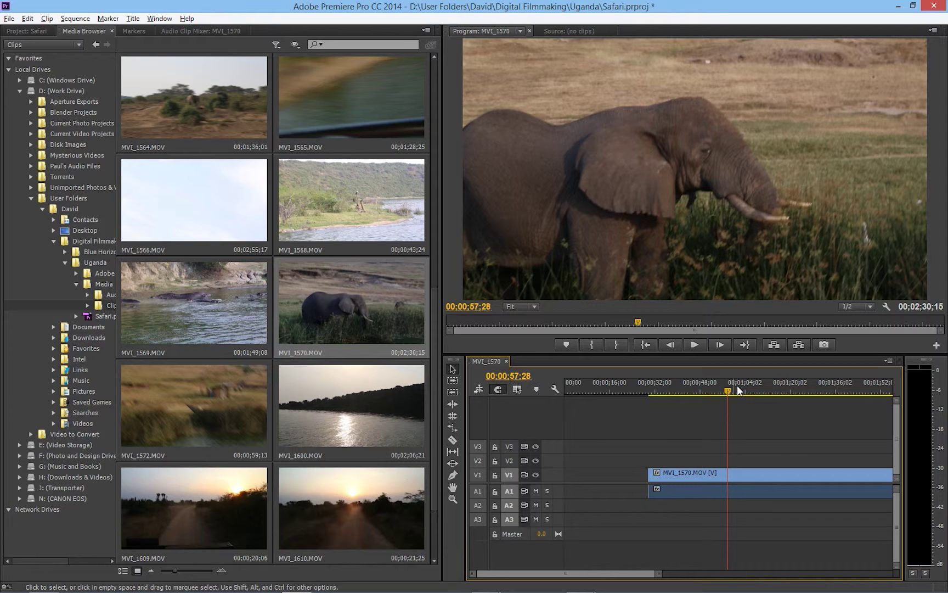
pyautogui.moveTo(729, 389); pyautogui.dragTo(740, 384)
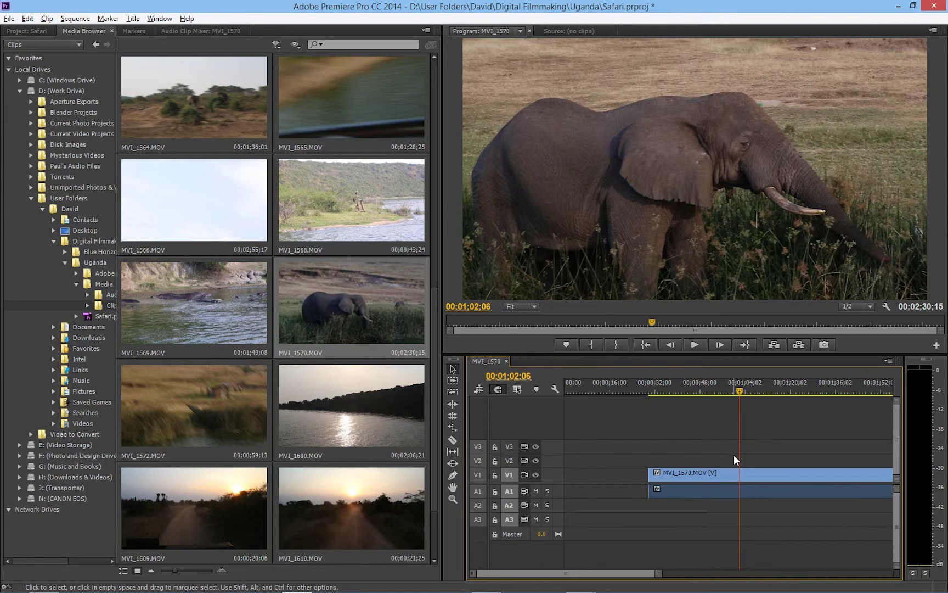
# Step: Rename the MVI_1570 sequence in the project to Safari, leaving the source clip's name as it is
pyautogui.click(31, 31)
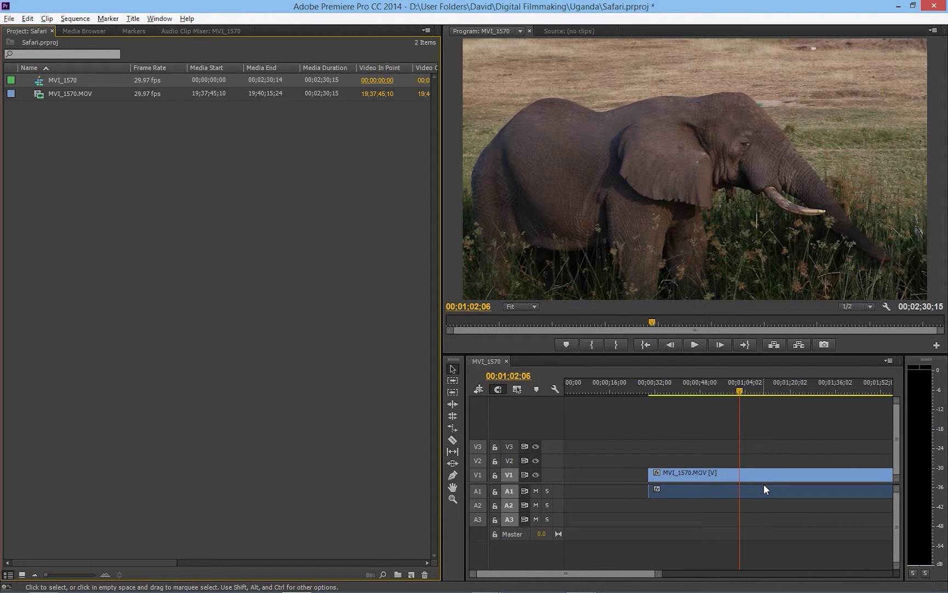
pyautogui.rightClick(57, 80)
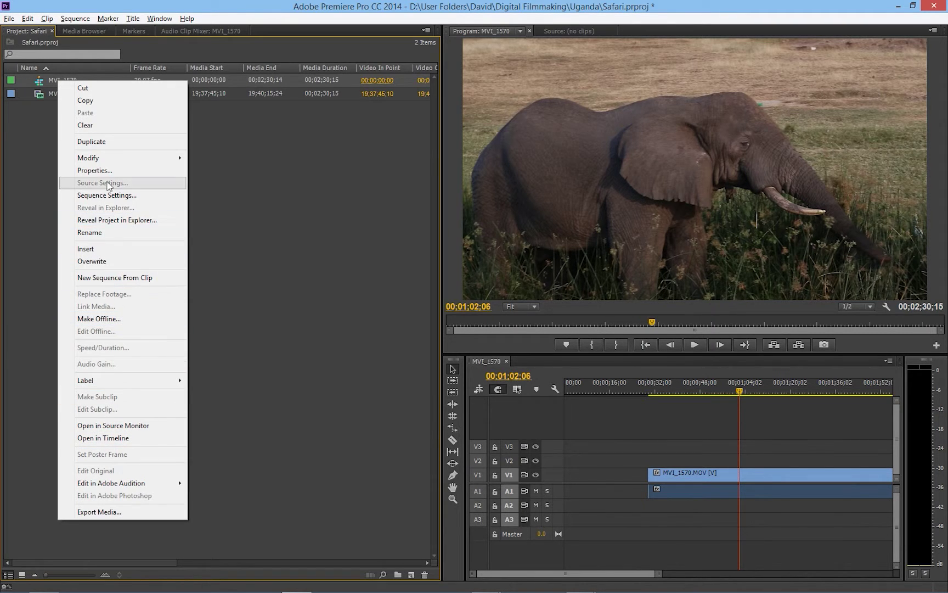
pyautogui.click(109, 232)
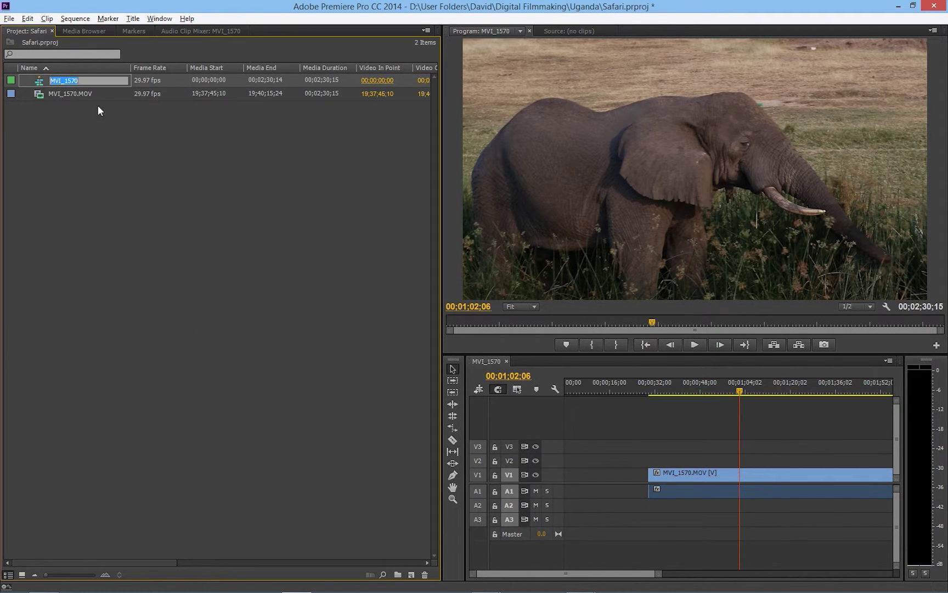
pyautogui.write('Safari')
pyautogui.click(98, 97)
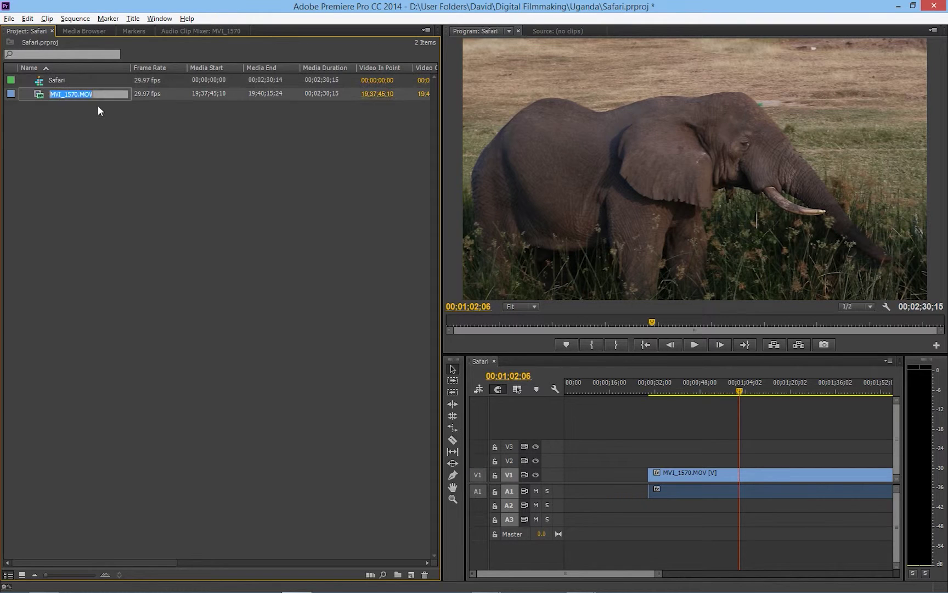
pyautogui.click(34, 164)
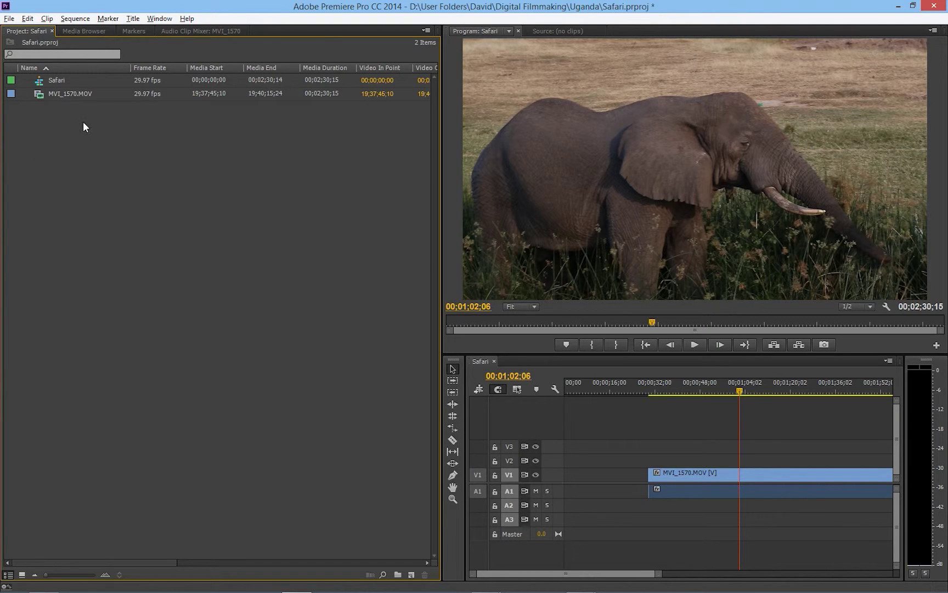
# Step: Import all the clips from the Uganda folder's Media\Clips subfolder on the D: work drive into the project
pyautogui.rightClick(106, 191)
pyautogui.click(153, 243)
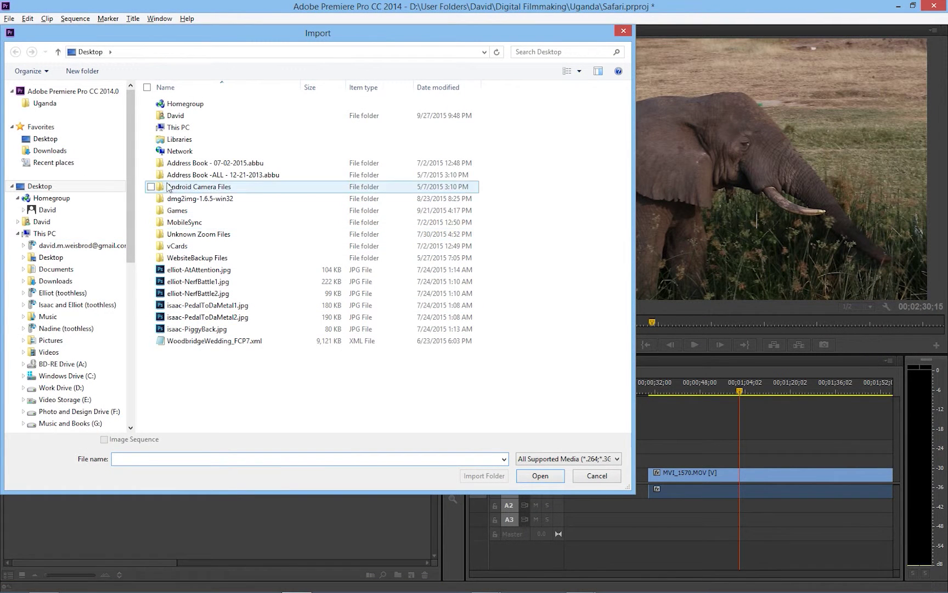
pyautogui.scroll(-1, 83, 357)
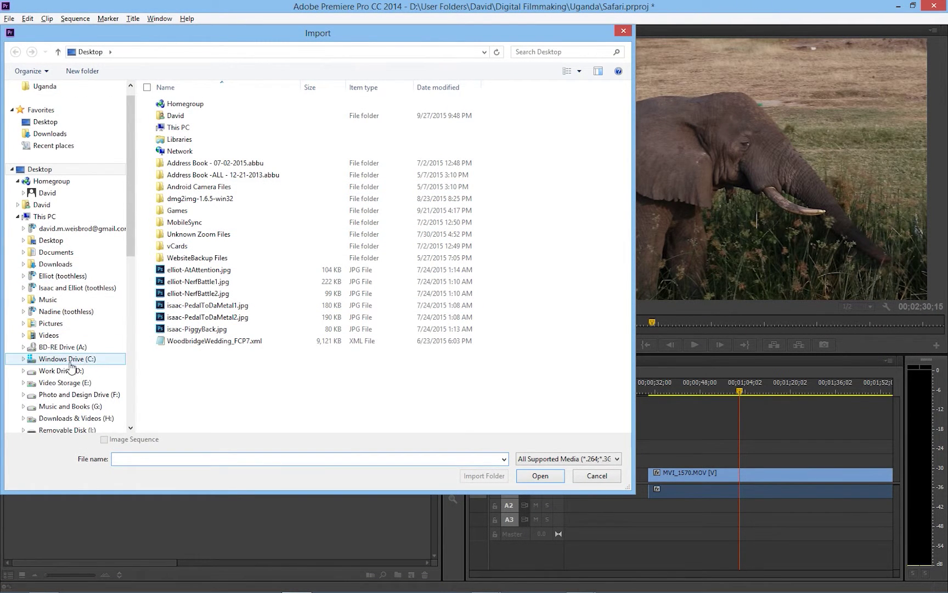
pyautogui.click(72, 371)
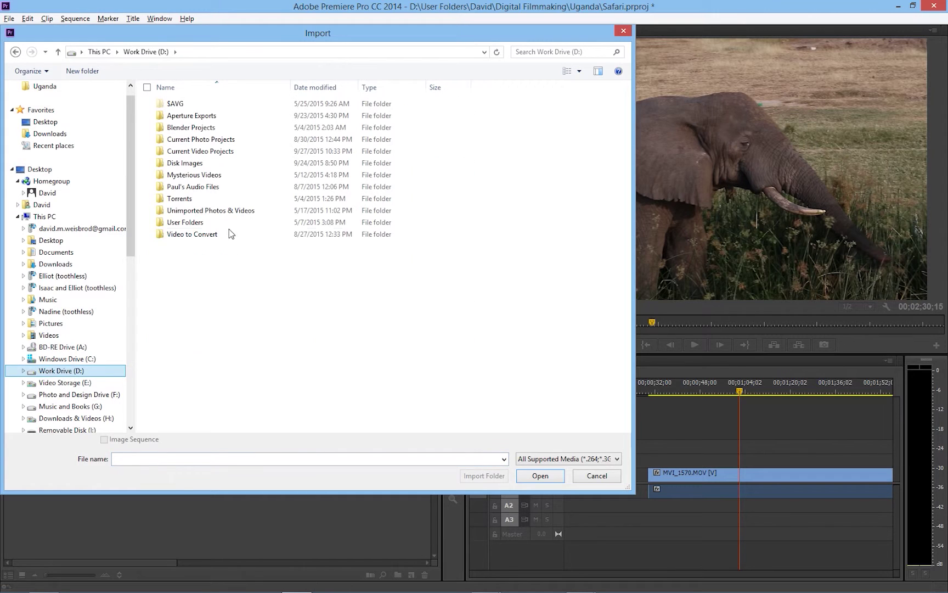
pyautogui.doubleClick(201, 226)
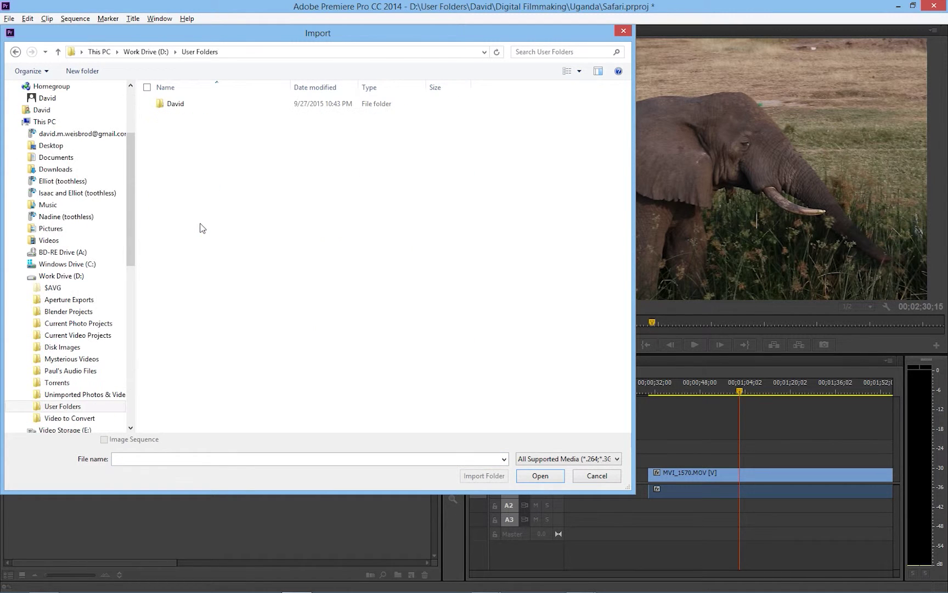
pyautogui.doubleClick(188, 104)
pyautogui.doubleClick(192, 128)
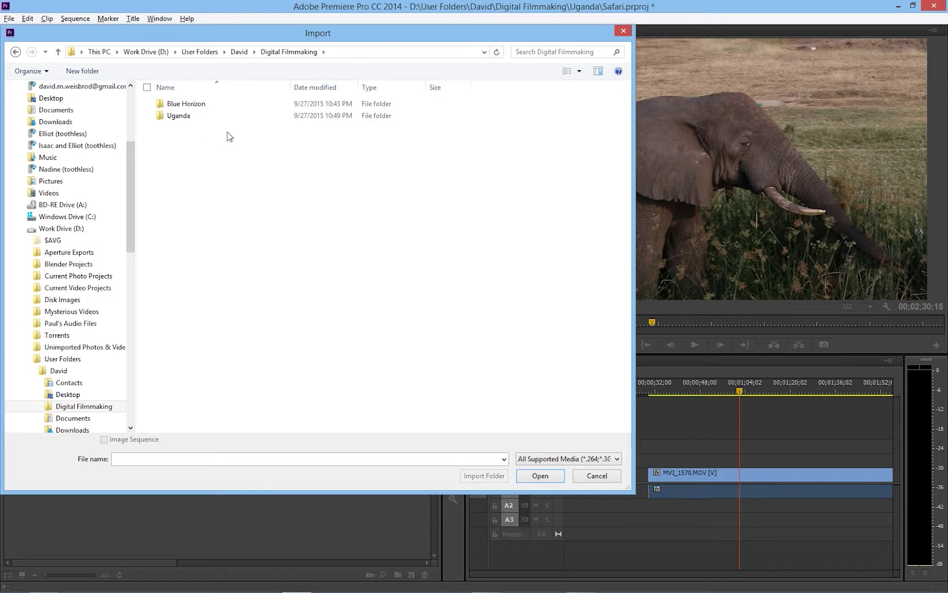
pyautogui.doubleClick(199, 119)
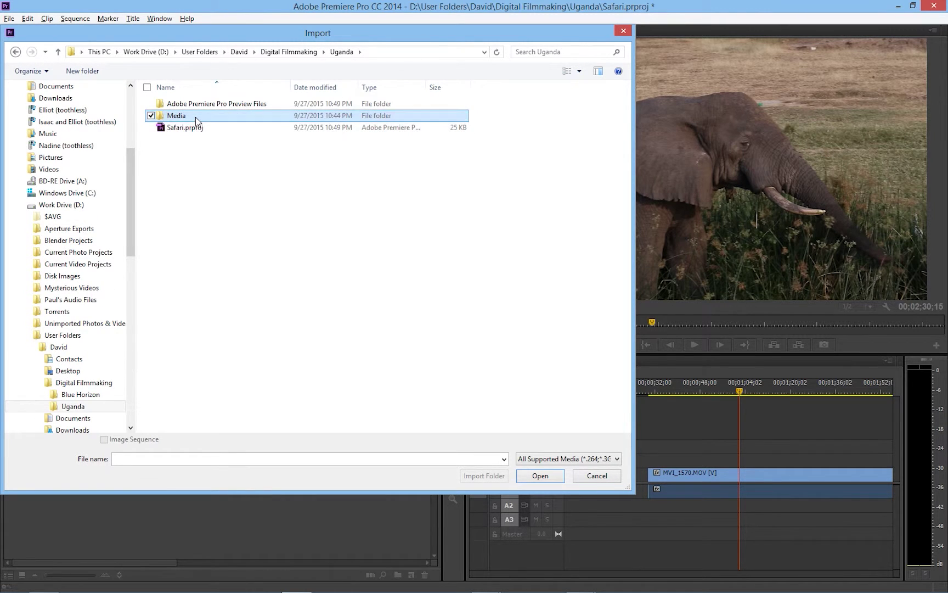
pyautogui.doubleClick(195, 116)
pyautogui.doubleClick(197, 116)
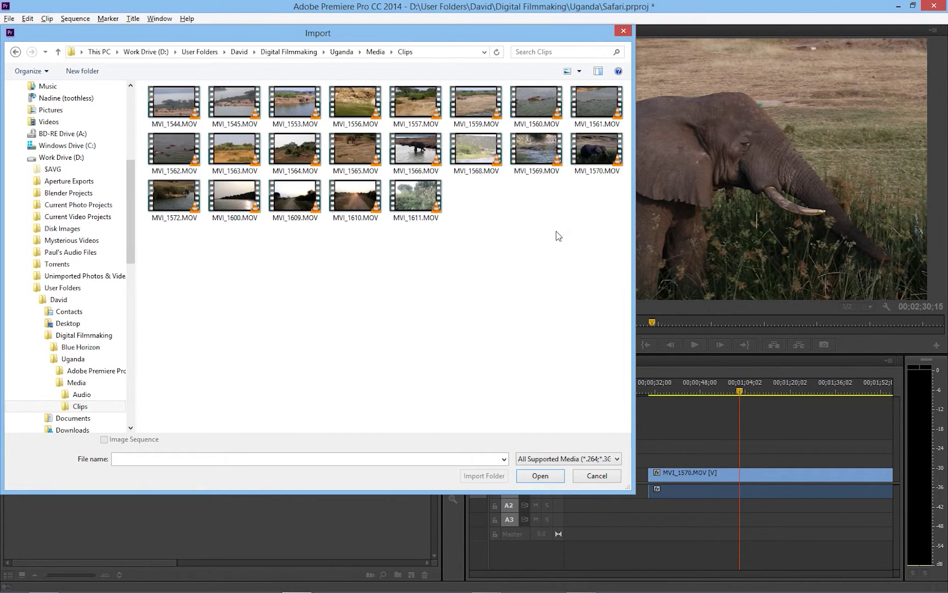
pyautogui.hotkey('ctrl', 'a')
pyautogui.click(539, 476)
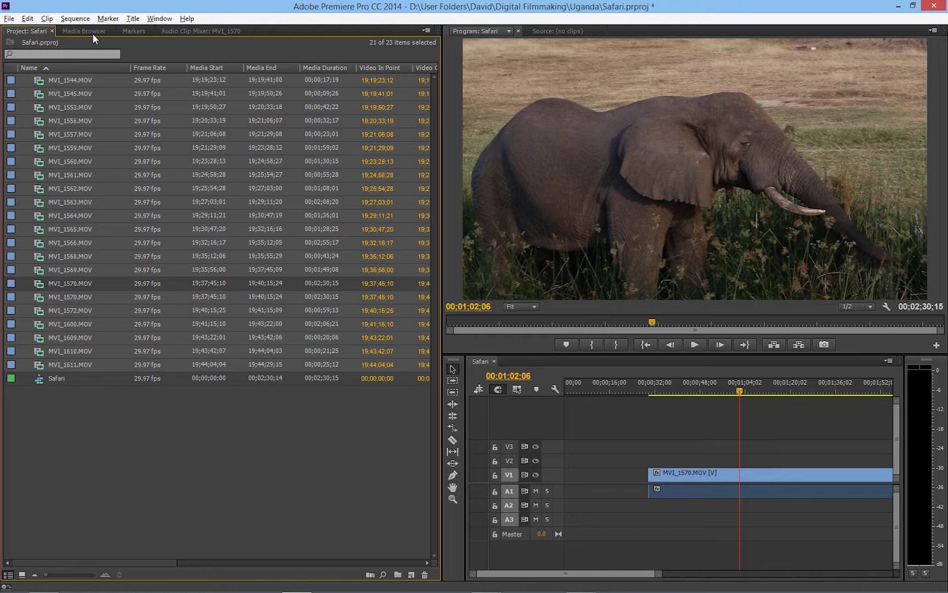
# Step: Switch from the Assembly workspace to the Editing workspace
pyautogui.click(151, 21)
pyautogui.moveTo(169, 33)
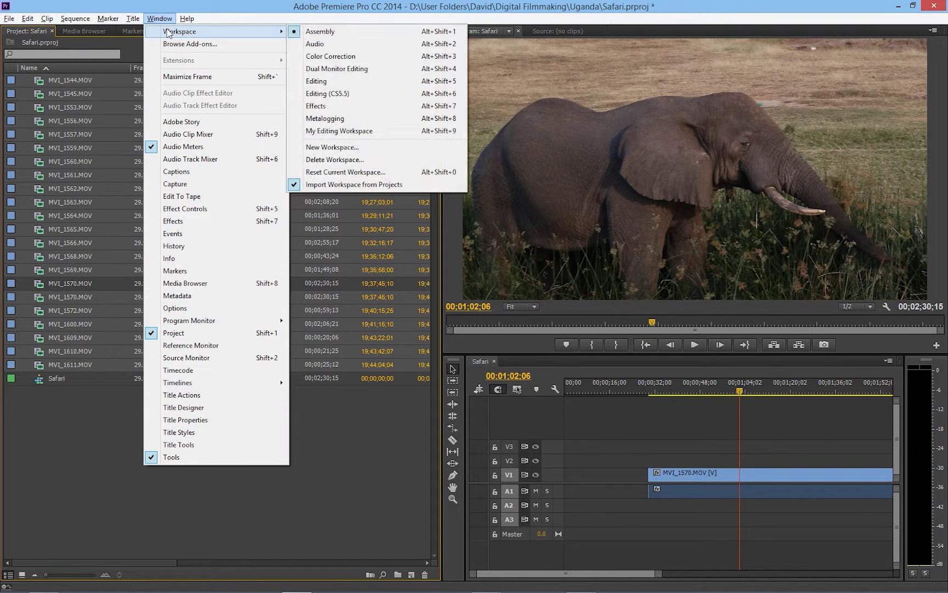
pyautogui.click(367, 78)
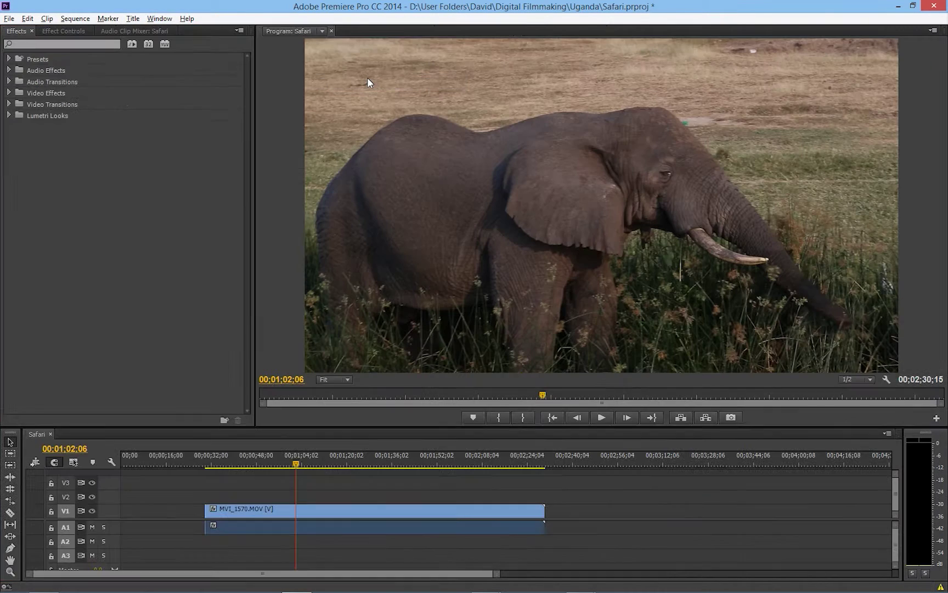
# Step: Delete the Editing (CS5.5) workspace from the list of workspaces
pyautogui.click(168, 18)
pyautogui.moveTo(174, 33)
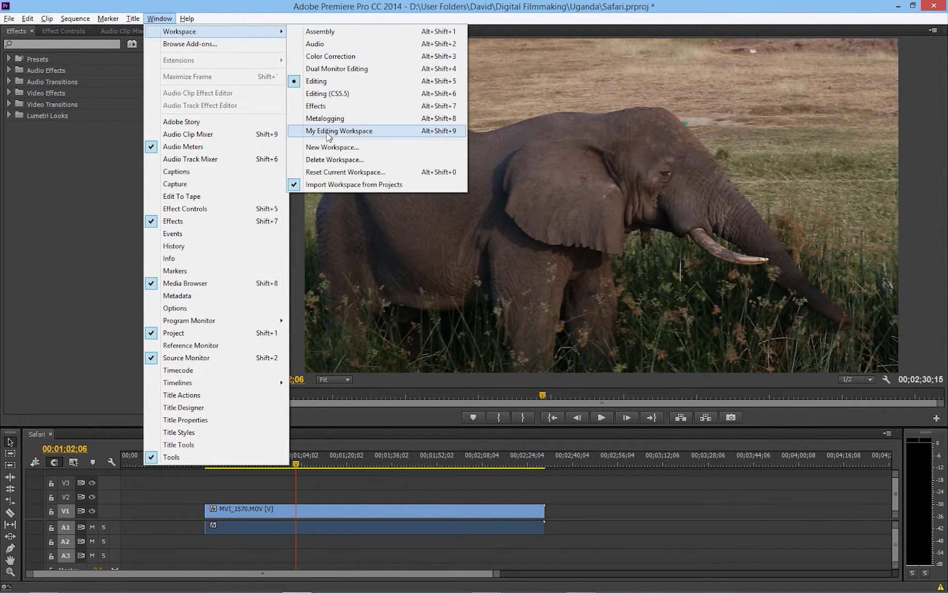
pyautogui.click(340, 160)
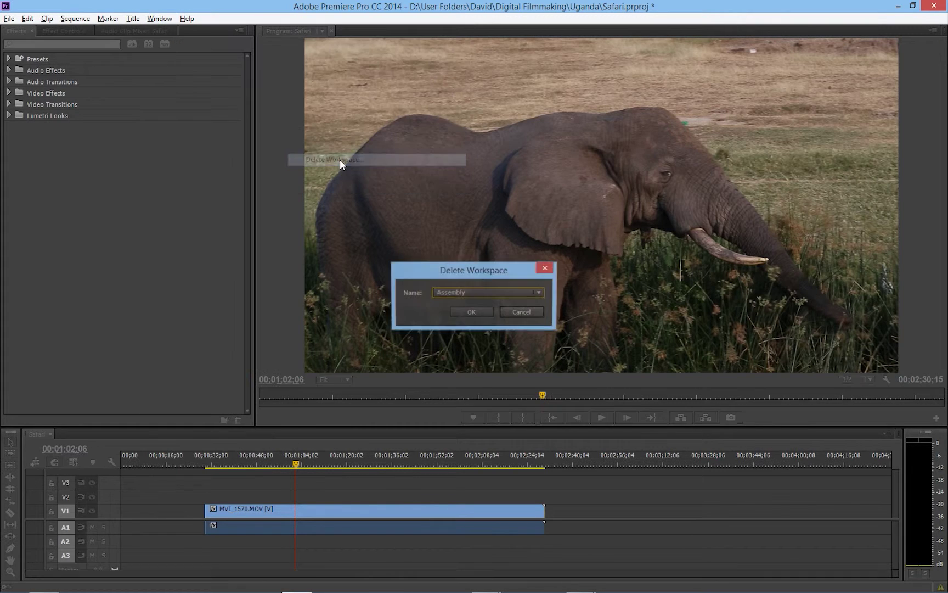
pyautogui.click(484, 294)
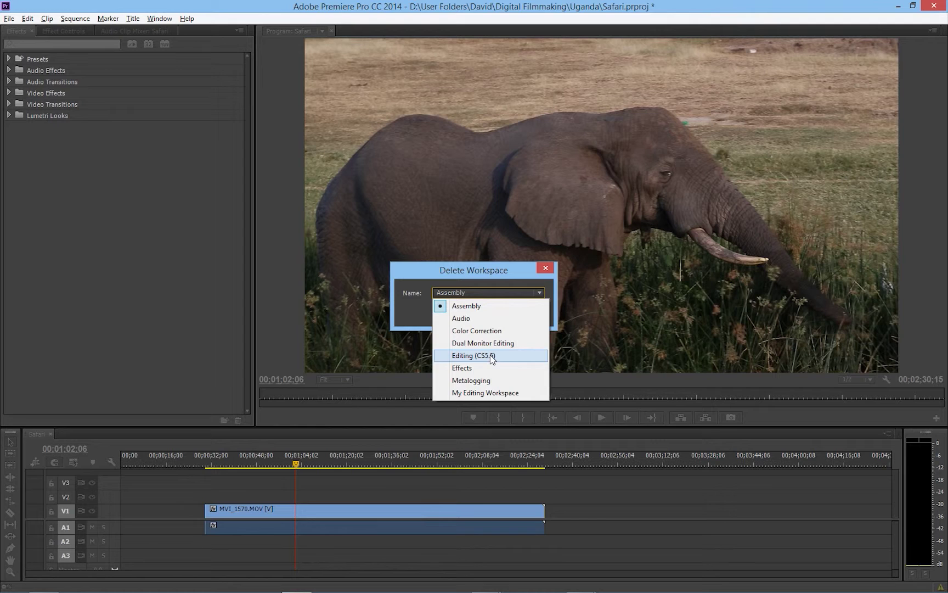
pyautogui.click(490, 355)
pyautogui.click(474, 313)
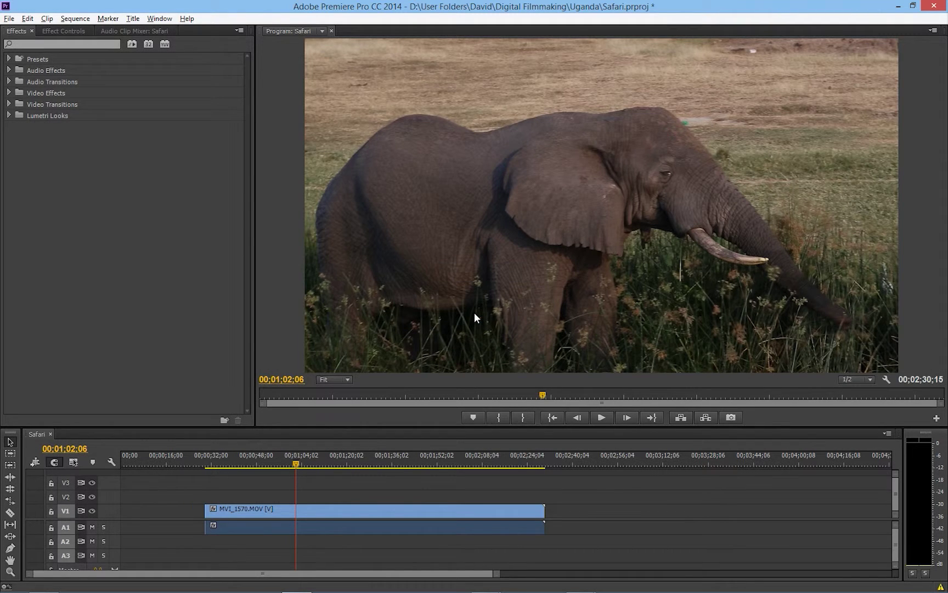
# Step: Reset the Editing workspace to its original layout
pyautogui.click(168, 20)
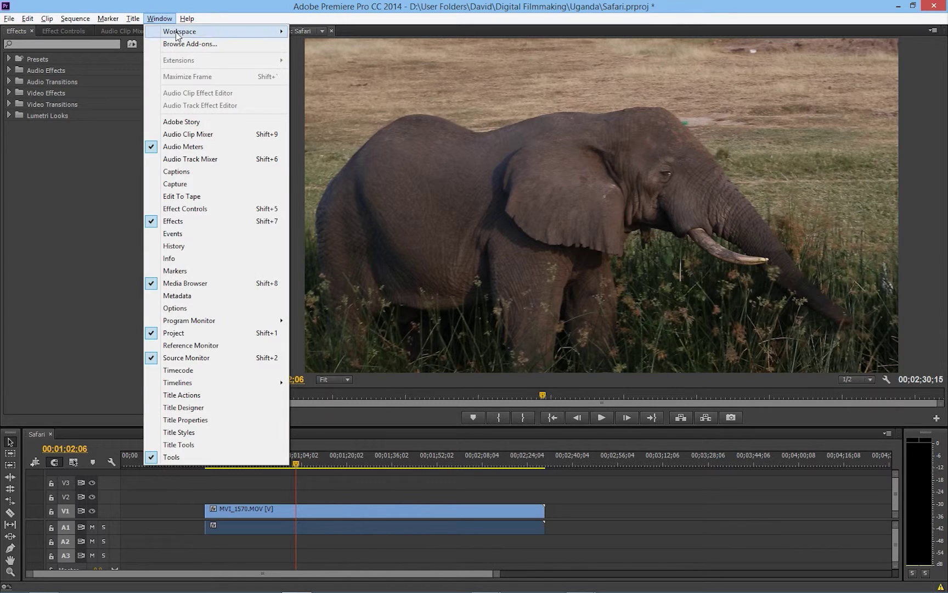
pyautogui.moveTo(177, 35)
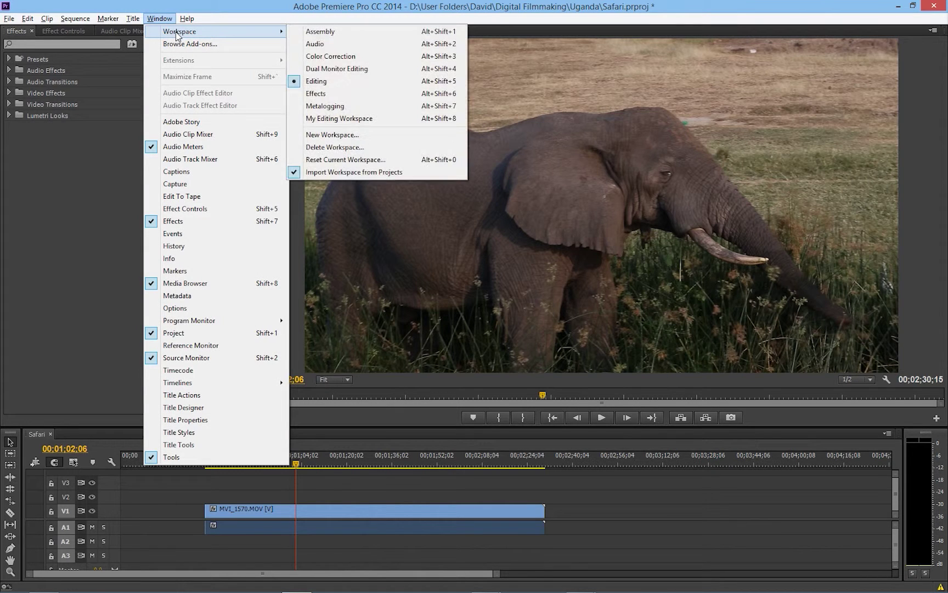
pyautogui.click(392, 157)
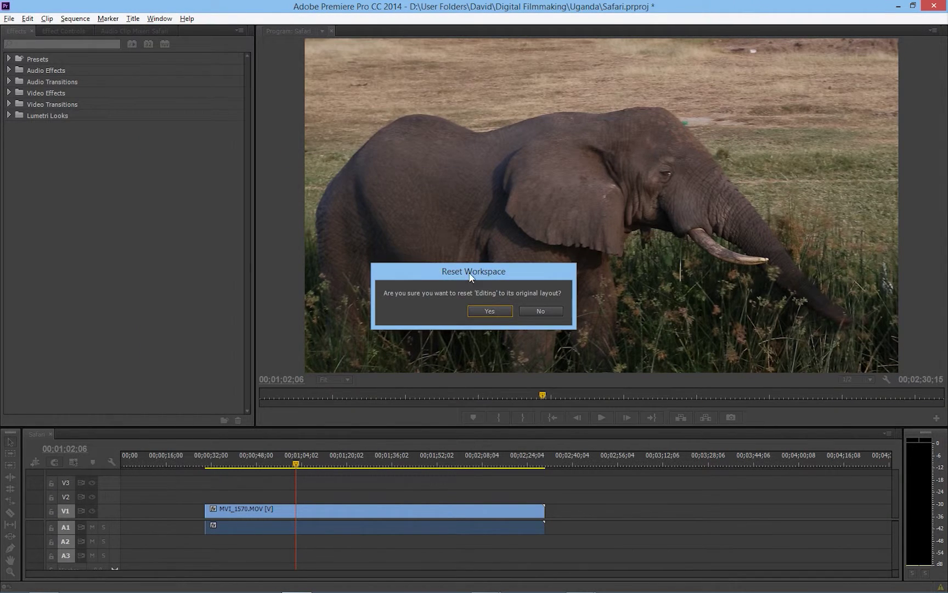
pyautogui.click(490, 310)
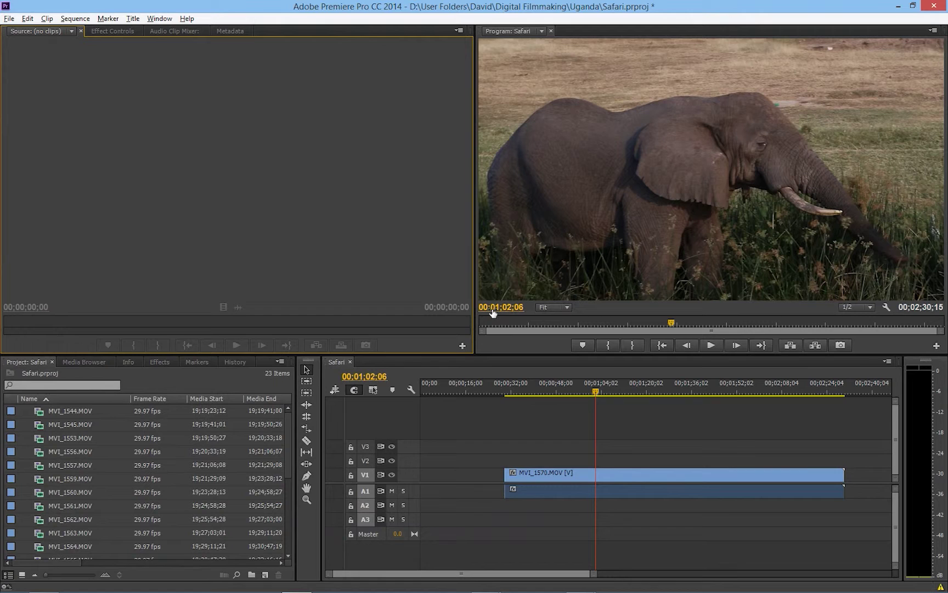
# Step: Load MVI_1544.MOV into the source monitor and scrub through it to 19;19;32;10
pyautogui.doubleClick(44, 416)
pyautogui.moveTo(59, 323); pyautogui.dragTo(197, 329)
pyautogui.moveTo(225, 327)
pyautogui.mouseDown()
pyautogui.moveTo(266, 336)
pyautogui.moveTo(240, 328)
pyautogui.mouseUp()
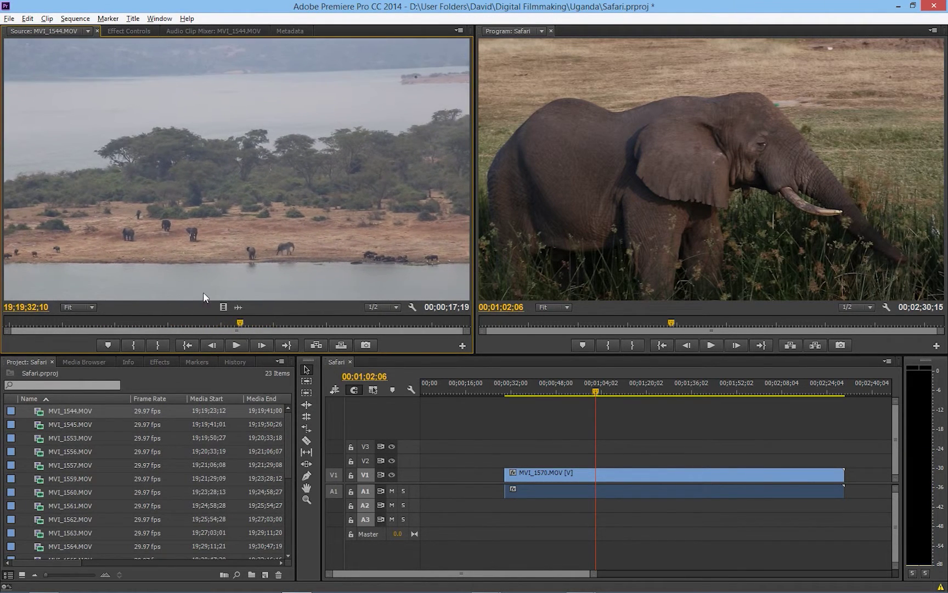
# Step: Mark MVI_1544.MOV from 19;19;28;27 to 19;19;33;06 and place that portion at the start of the Safari sequence on V1 and A1
pyautogui.click(149, 327)
pyautogui.click(139, 346)
pyautogui.click(263, 323)
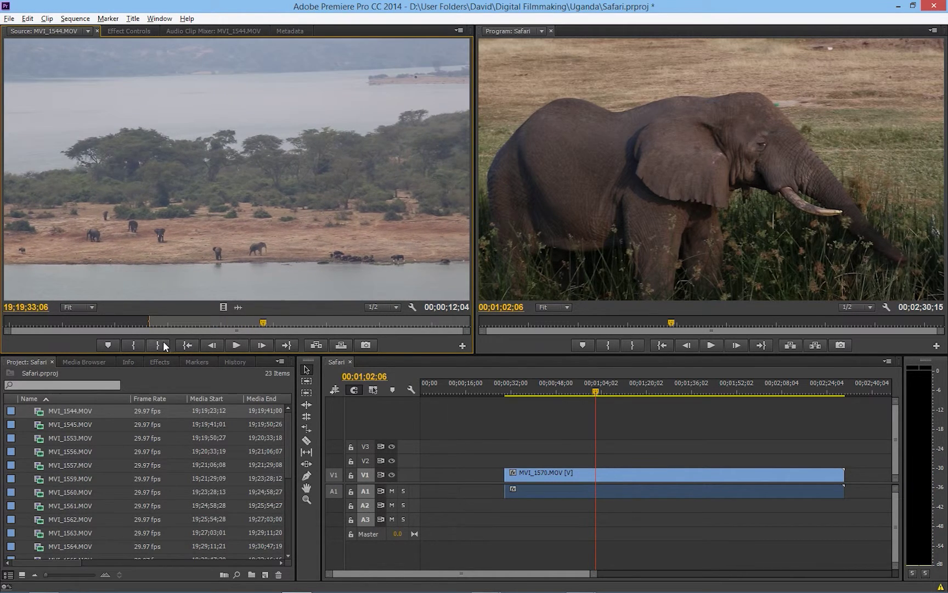
pyautogui.moveTo(356, 363); pyautogui.dragTo(433, 491)
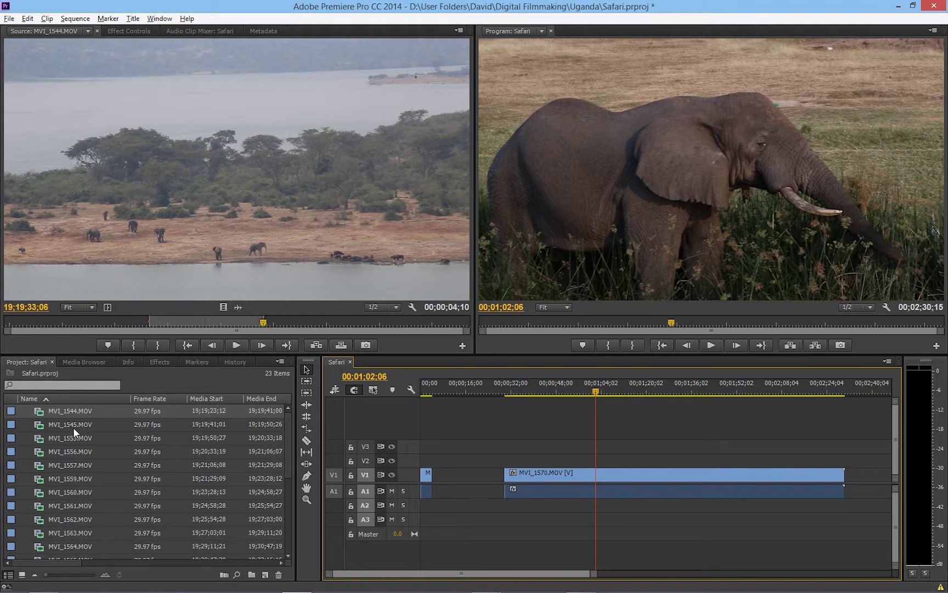
# Step: Load MVI_1545.MOV into the source monitor, look over the media browser in this layout, and return to the project's clip list
pyautogui.doubleClick(51, 424)
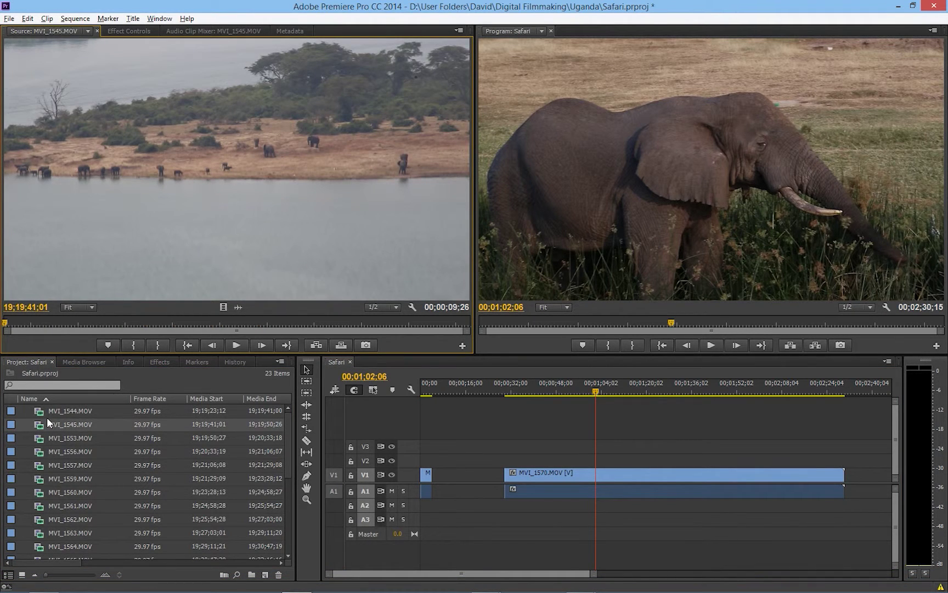
pyautogui.click(76, 360)
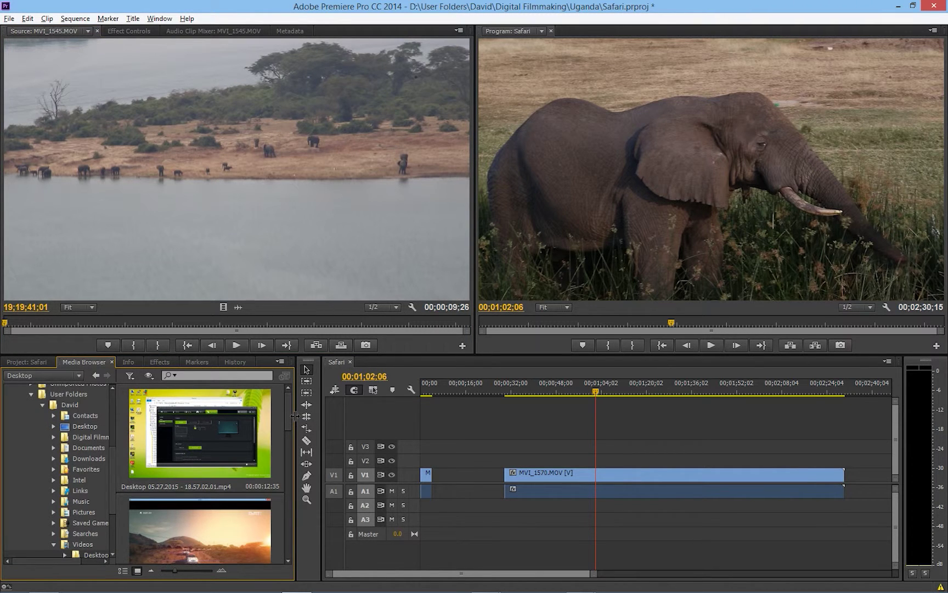
pyautogui.scroll(-3, 218, 445)
pyautogui.scroll(5, 218, 445)
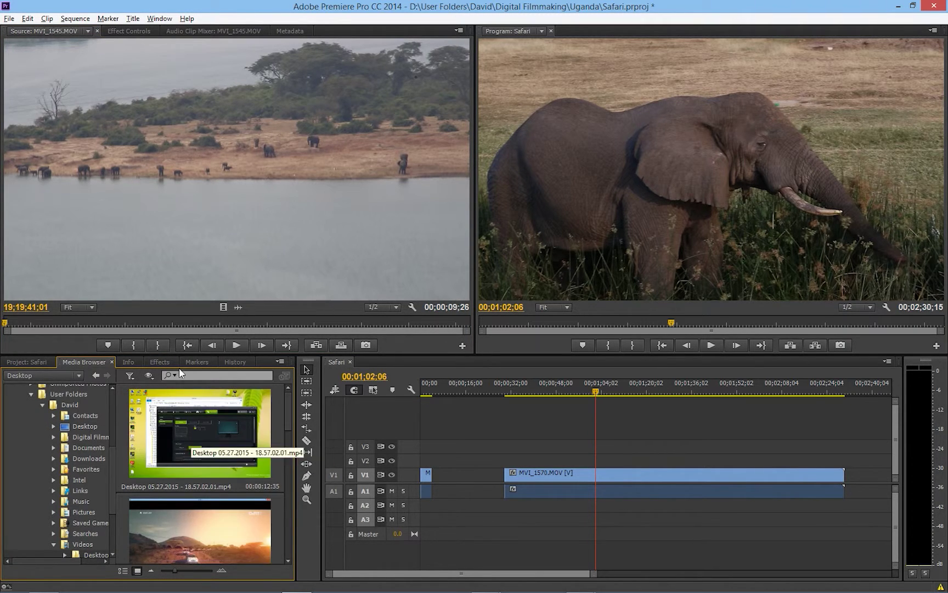
pyautogui.click(33, 362)
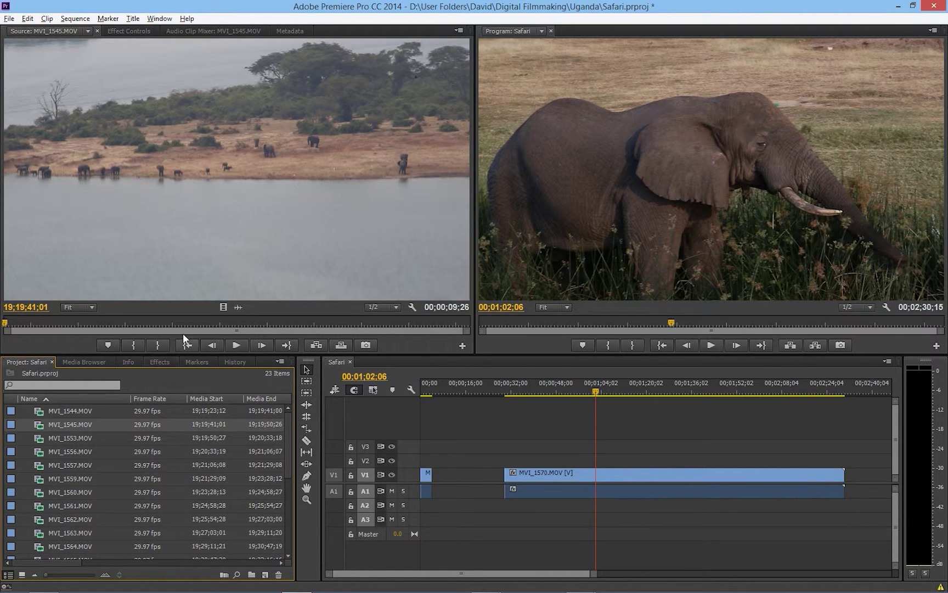
# Step: Delete all clips from the Safari sequence
pyautogui.moveTo(425, 449); pyautogui.dragTo(550, 500)
pyautogui.press('Delete')
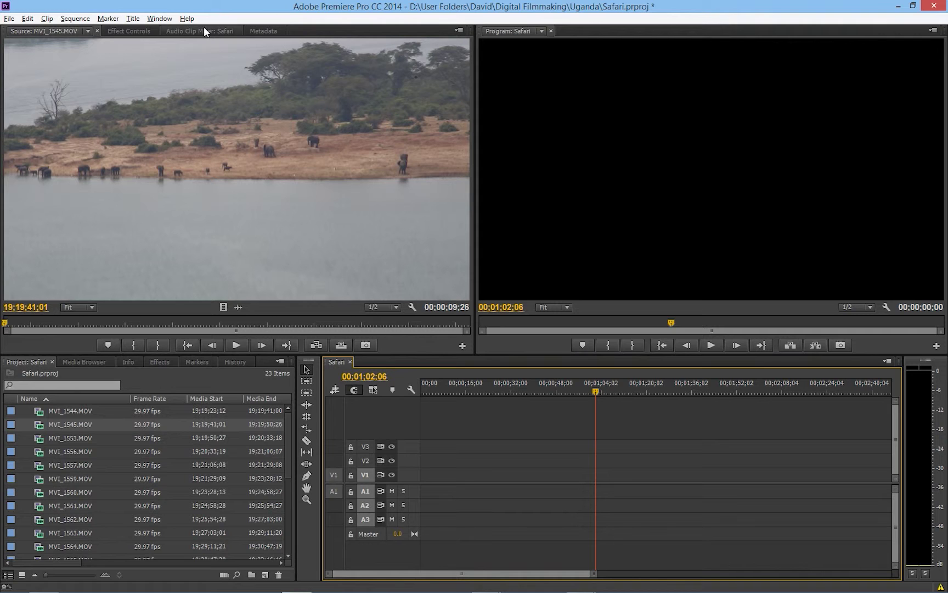
# Step: Switch back to the Assembly workspace and browse the thumbnails of the Clips folder in the media browser
pyautogui.click(166, 20)
pyautogui.moveTo(167, 32)
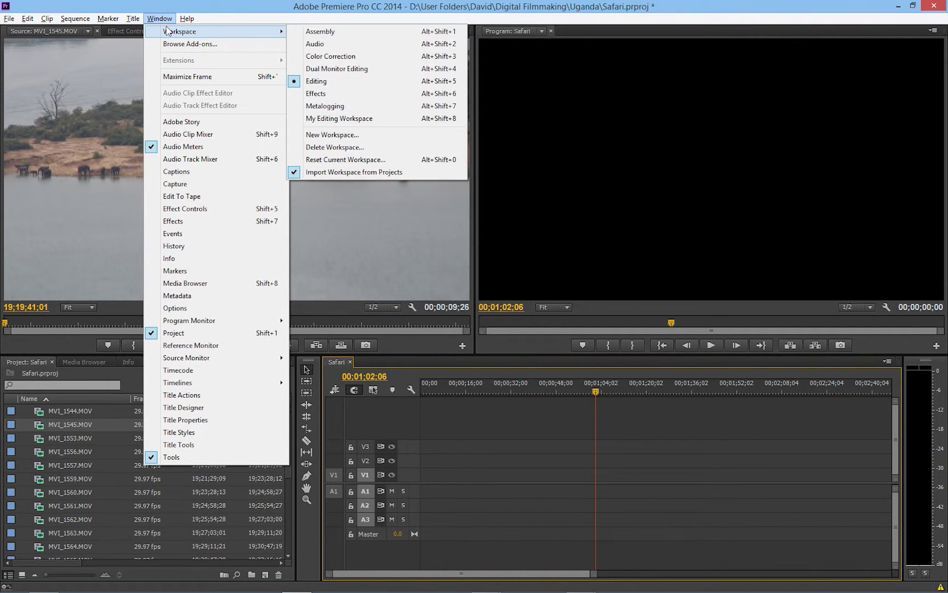
pyautogui.click(341, 31)
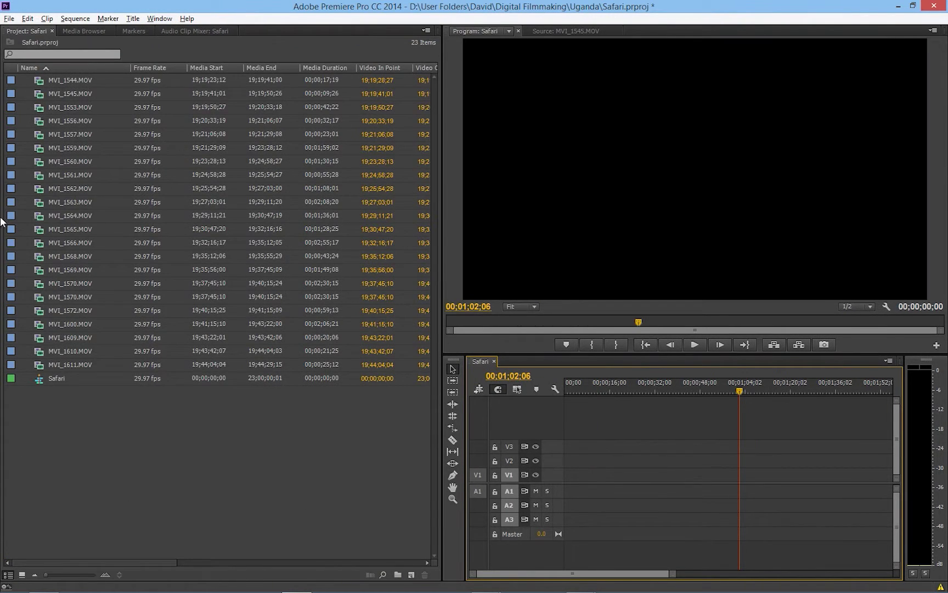
pyautogui.click(86, 30)
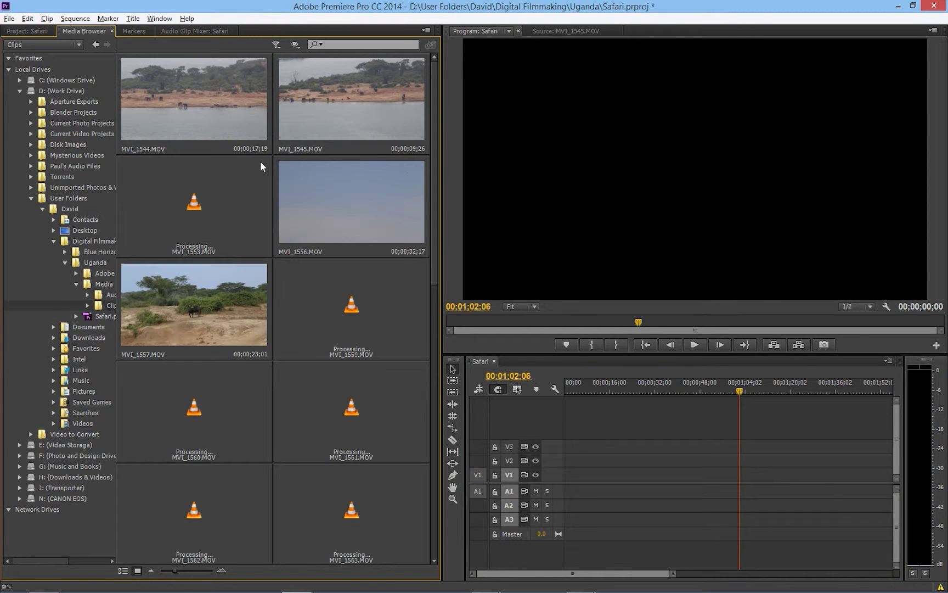
pyautogui.scroll(-3, 247, 464)
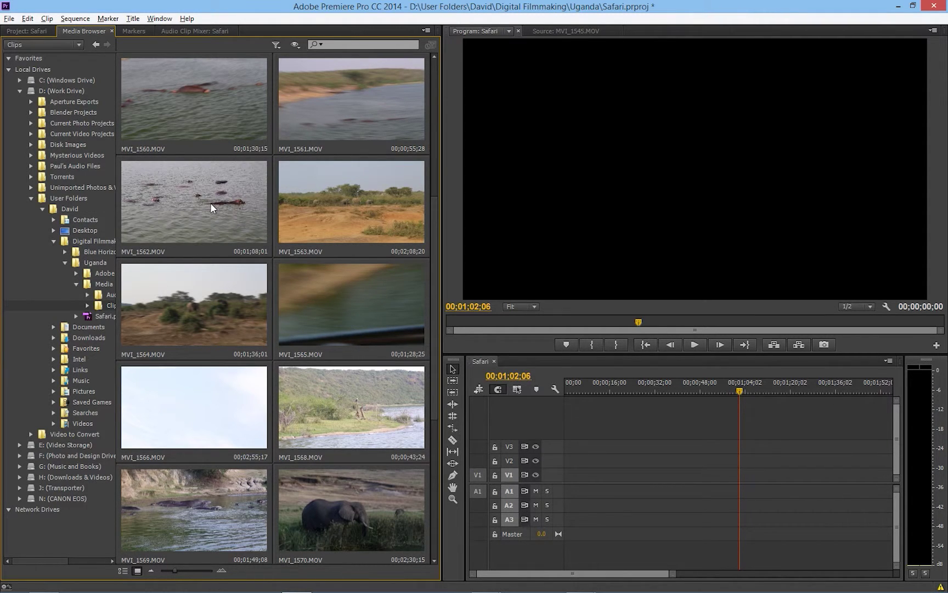
# Step: Switch to File Explorer and look through the Media folder and the Safari.prproj file in the Uganda folder
pyautogui.hotkey('alt', 'Tab')
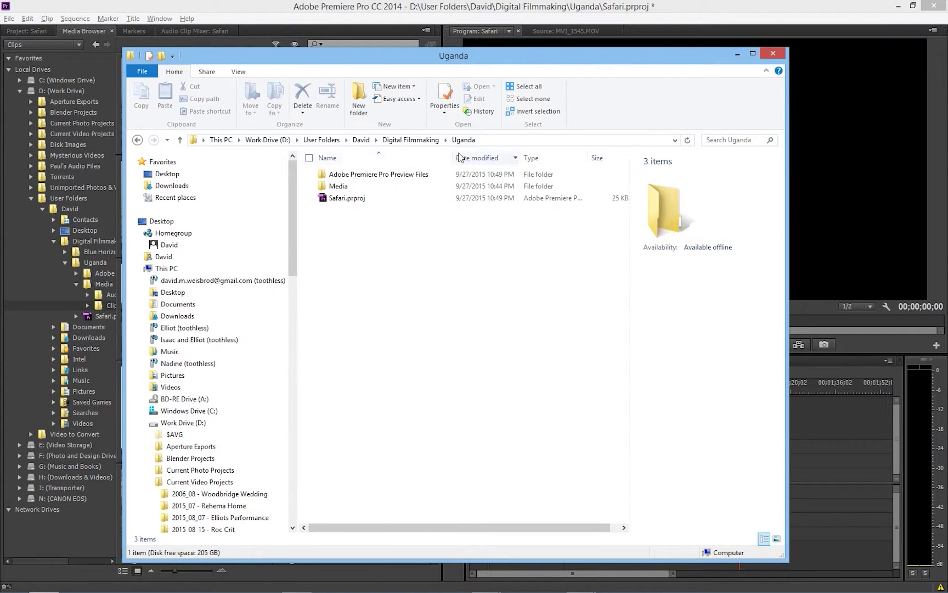
pyautogui.moveTo(383, 187)
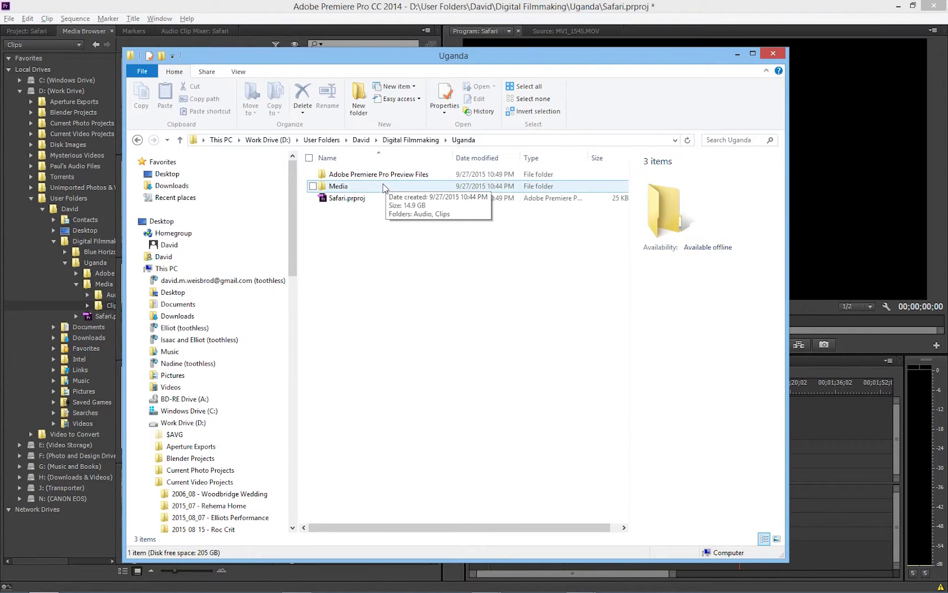
pyautogui.doubleClick(344, 188)
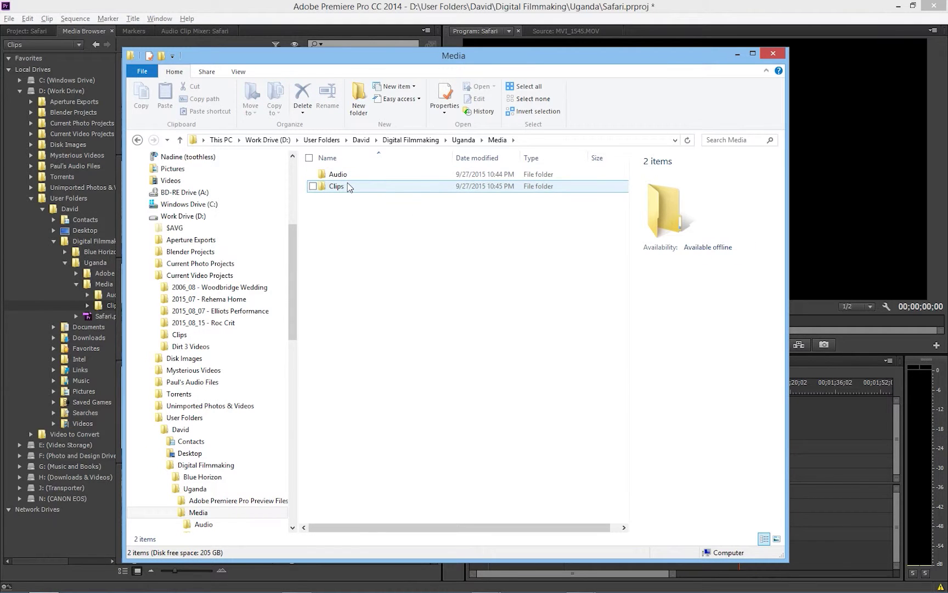
pyautogui.click(469, 141)
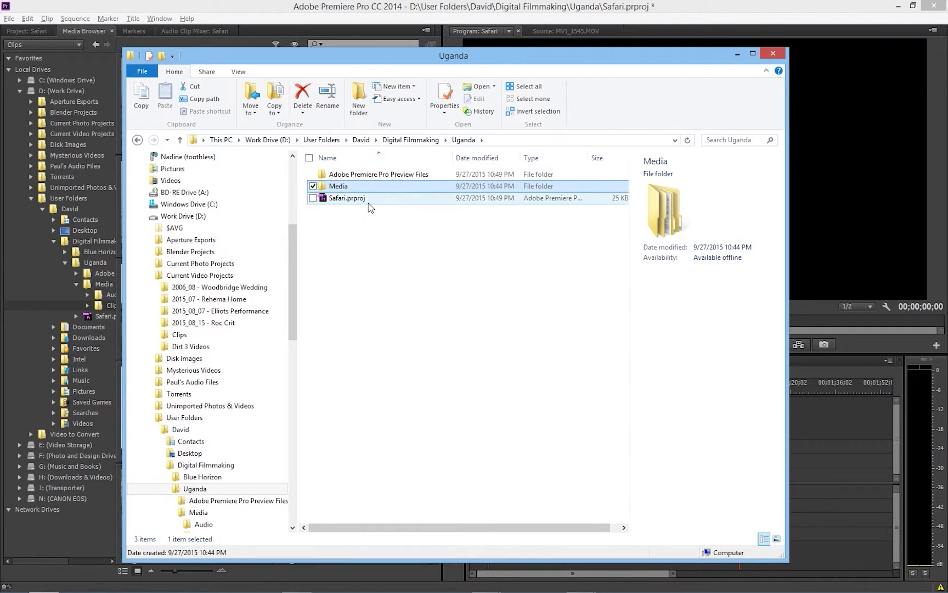
pyautogui.click(369, 198)
pyautogui.click(419, 249)
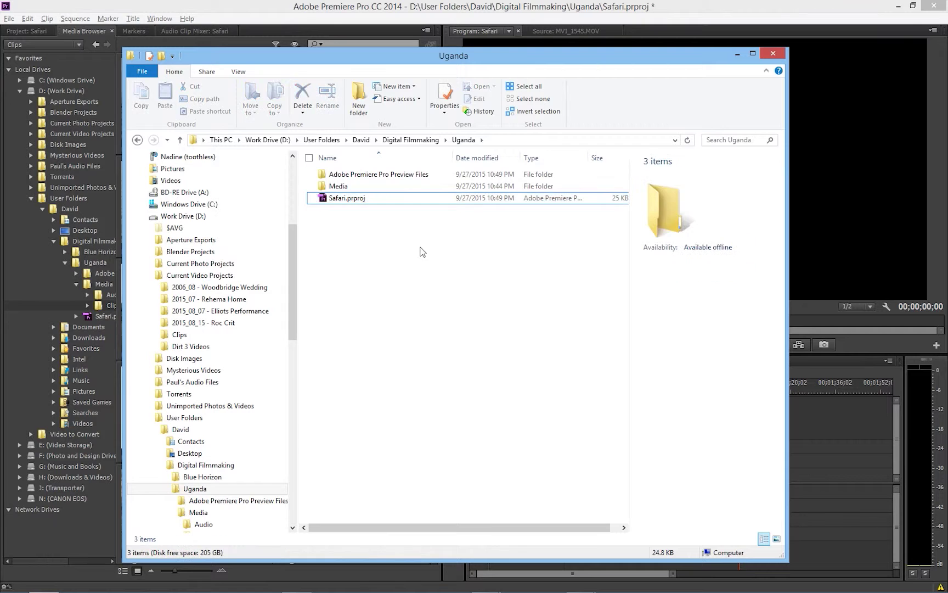
# Step: Return to Premiere Pro and save the Safari project
pyautogui.click(591, 12)
pyautogui.click(9, 18)
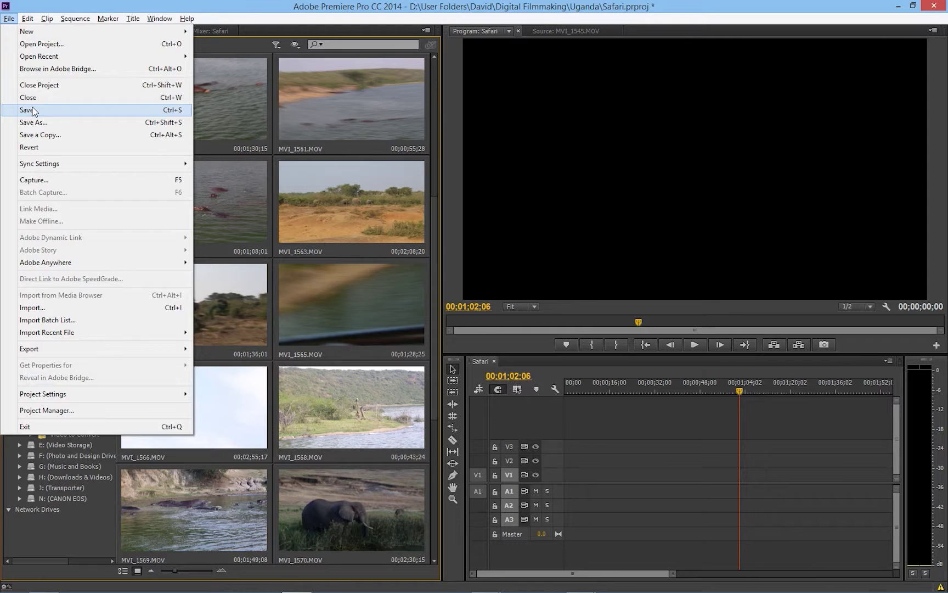
pyautogui.click(33, 112)
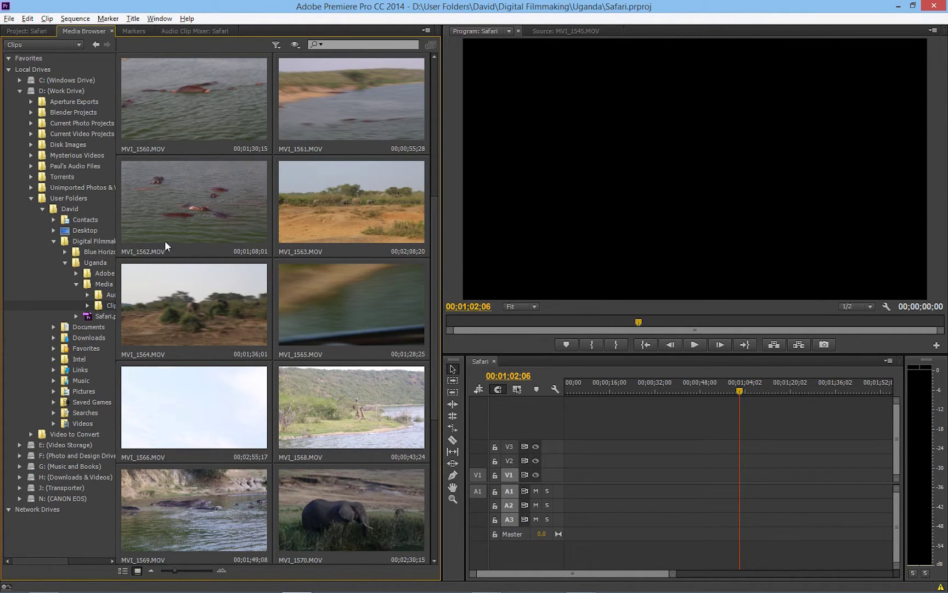
# Step: Mark MVI_1563.MOV from 19;27;39;23 to 19;27;46;24 and place that portion at the start of the Safari sequence on V1 and A1
pyautogui.scroll(2, 379, 277)
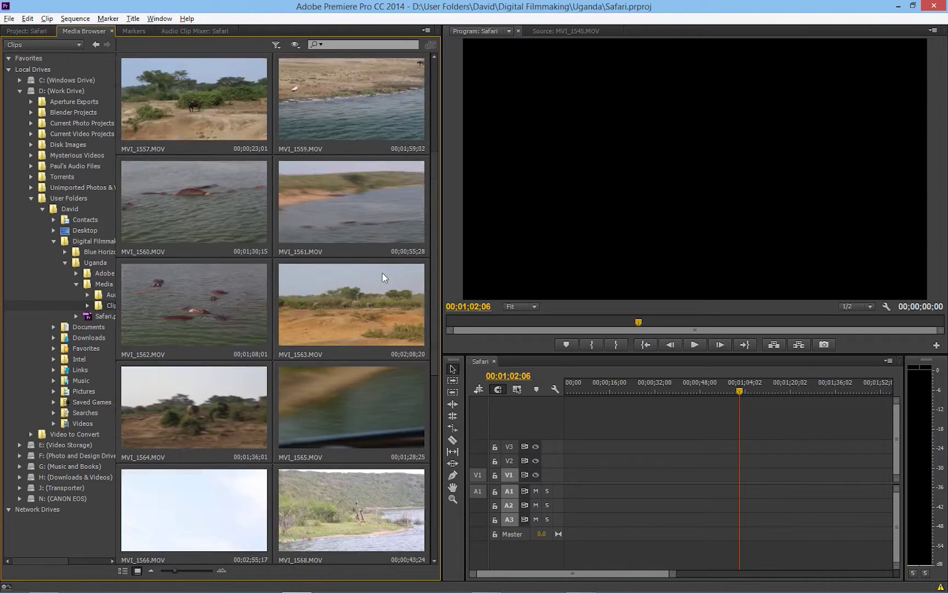
pyautogui.doubleClick(360, 299)
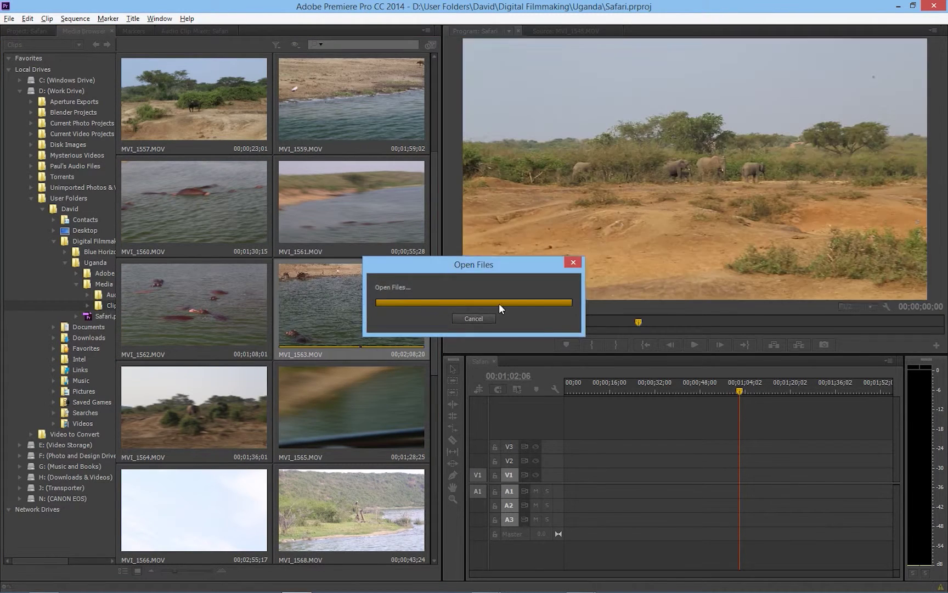
pyautogui.moveTo(511, 319); pyautogui.dragTo(597, 318)
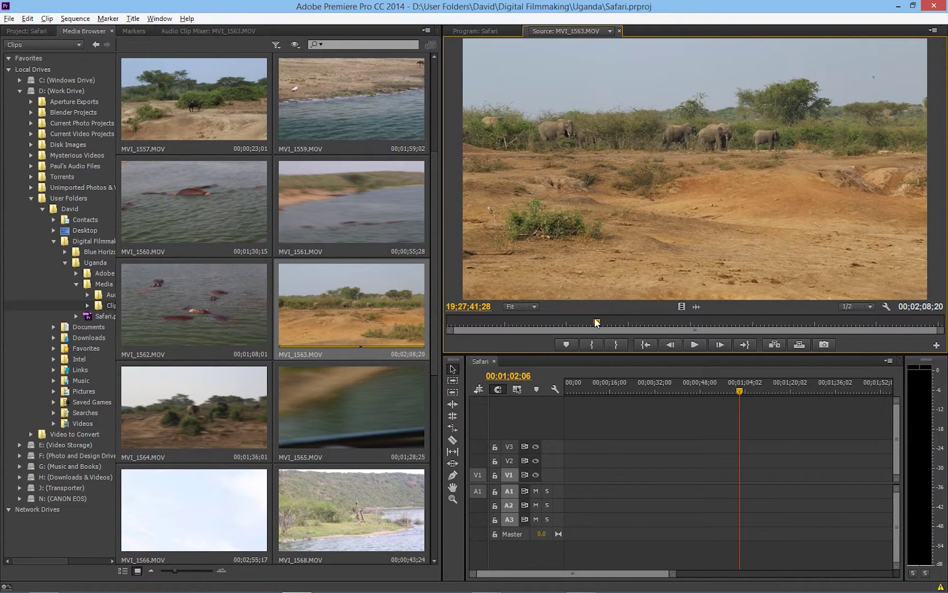
pyautogui.moveTo(597, 318); pyautogui.dragTo(589, 318)
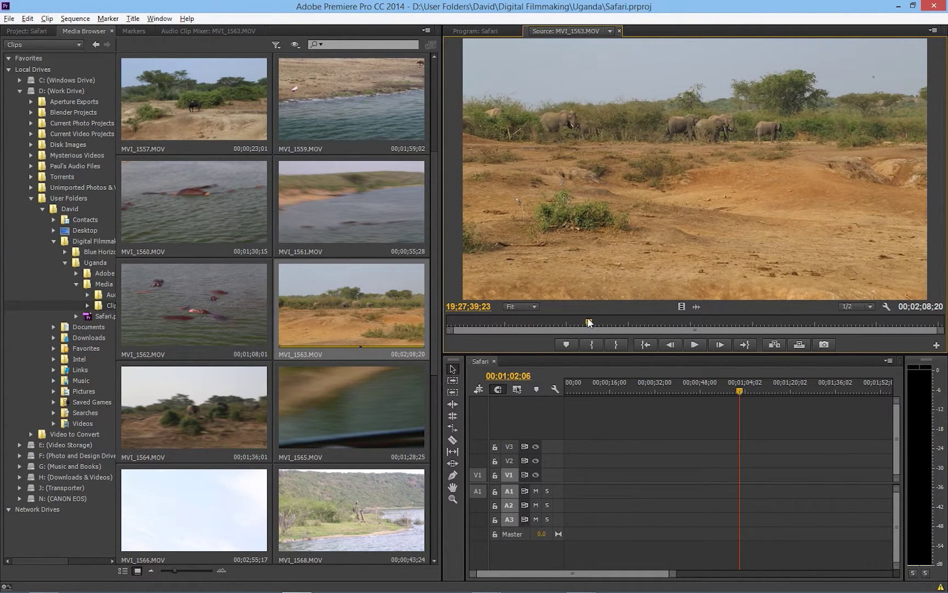
pyautogui.press('i')
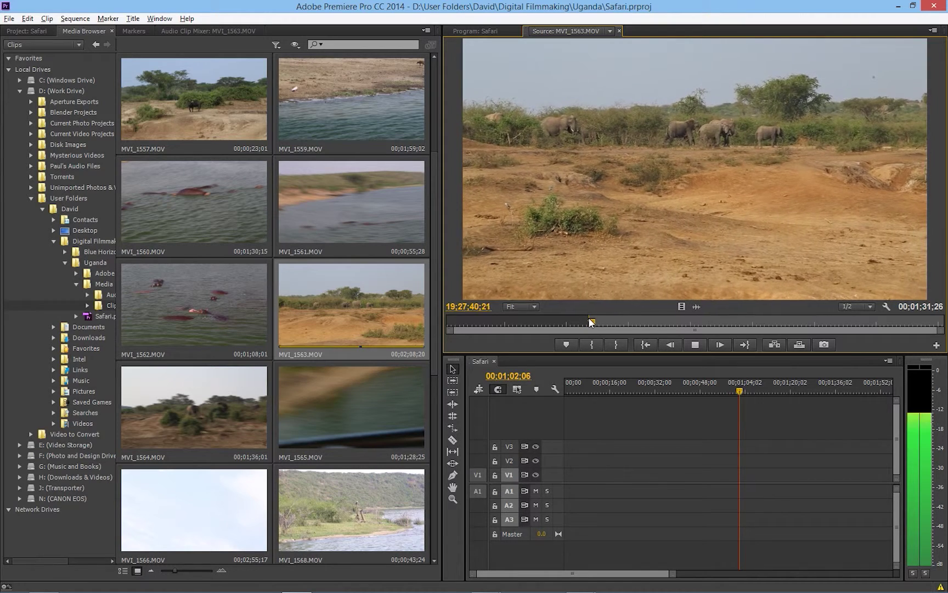
pyautogui.press('space')
pyautogui.press('space')
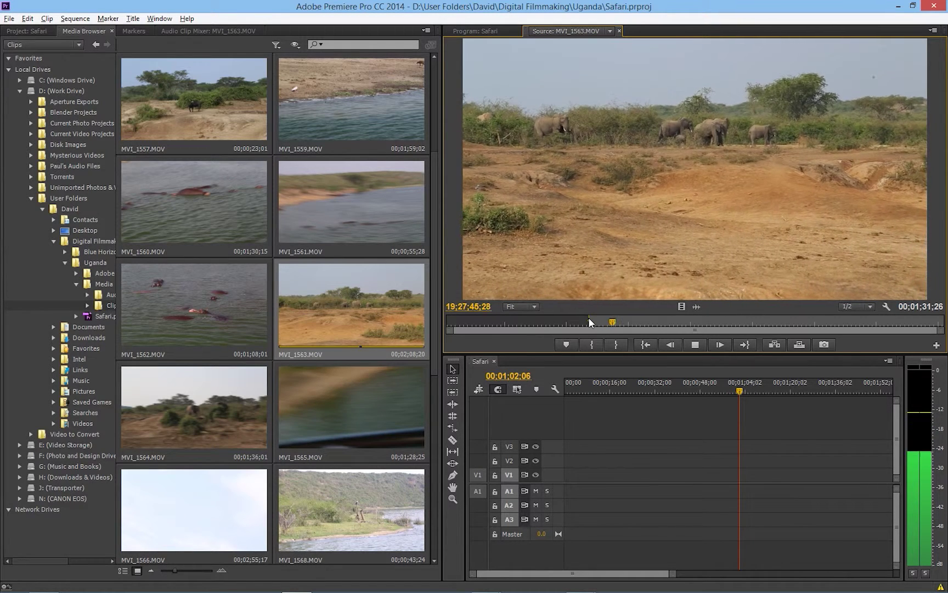
pyautogui.press('space')
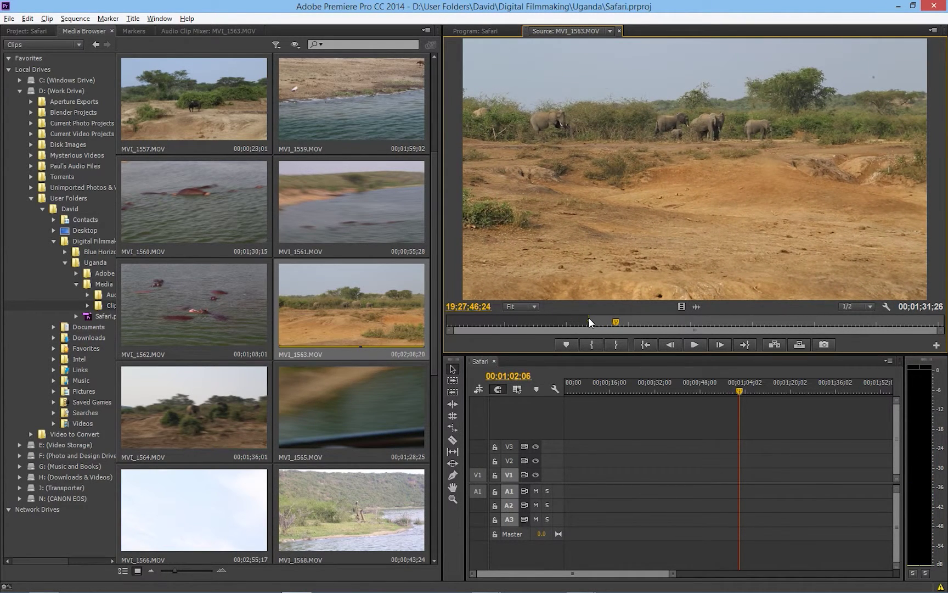
pyautogui.press('o')
pyautogui.moveTo(627, 346); pyautogui.dragTo(568, 473)
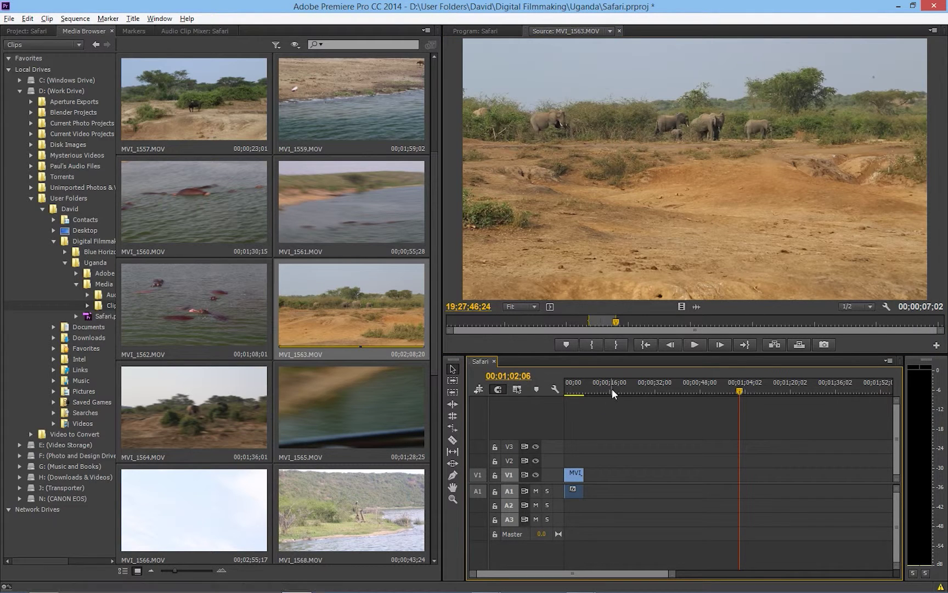
# Step: Play the elephant clip in the Safari sequence near its beginning, stopping at 00;00;03;00
pyautogui.click(569, 391)
pyautogui.press('space')
pyautogui.press('space')
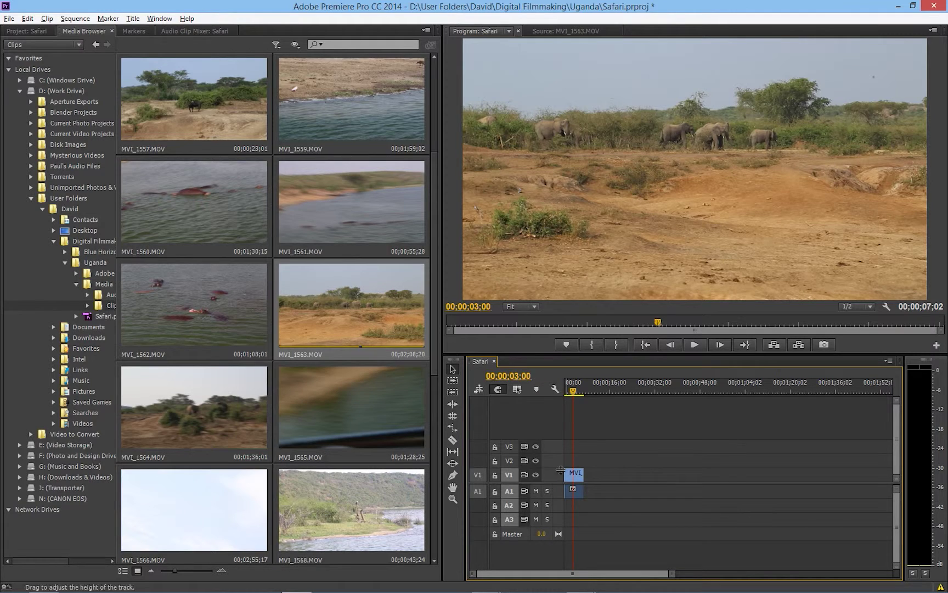
# Step: Delete the two empty video tracks above V1 from the Safari sequence
pyautogui.rightClick(549, 459)
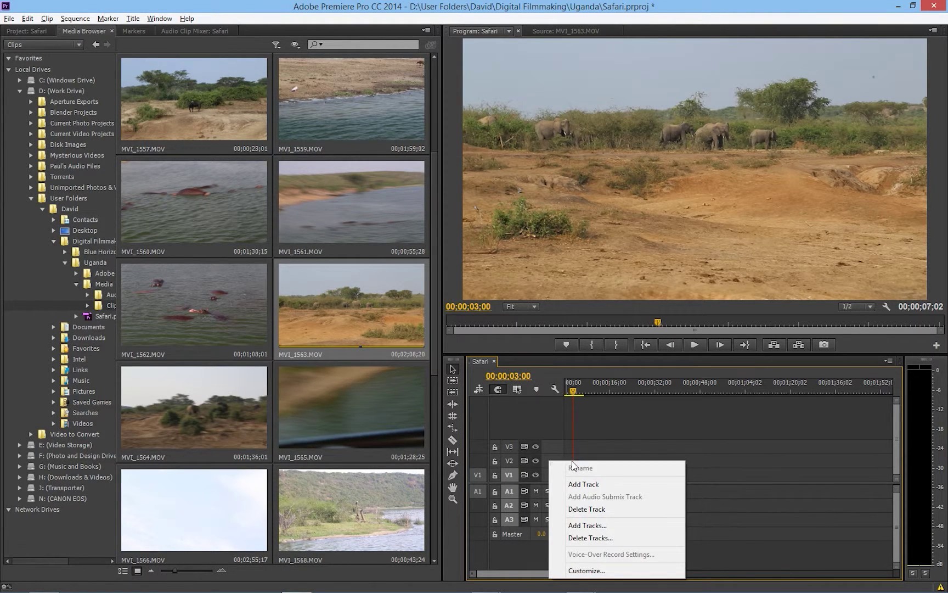
pyautogui.click(583, 509)
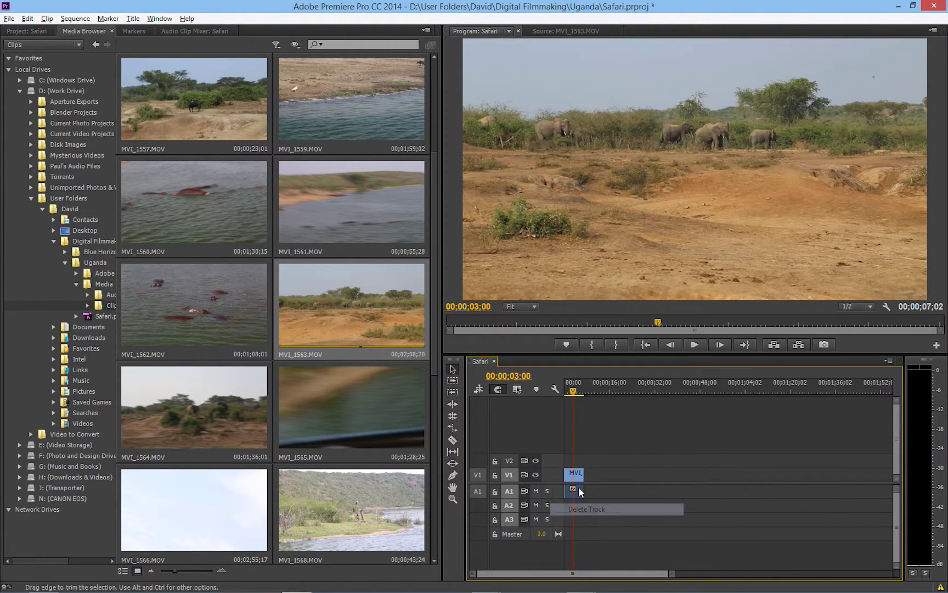
pyautogui.rightClick(552, 460)
pyautogui.click(609, 508)
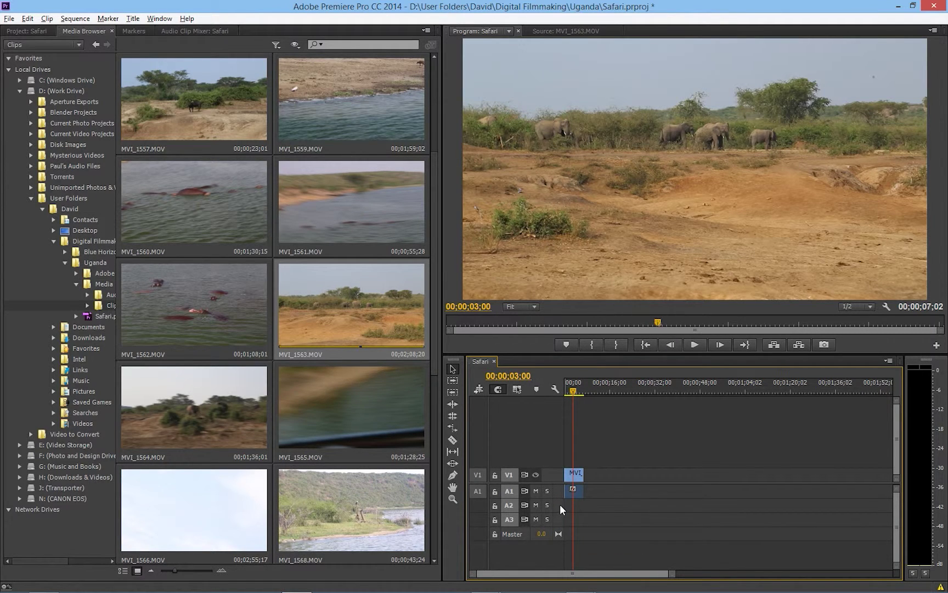
pyautogui.rightClick(559, 503)
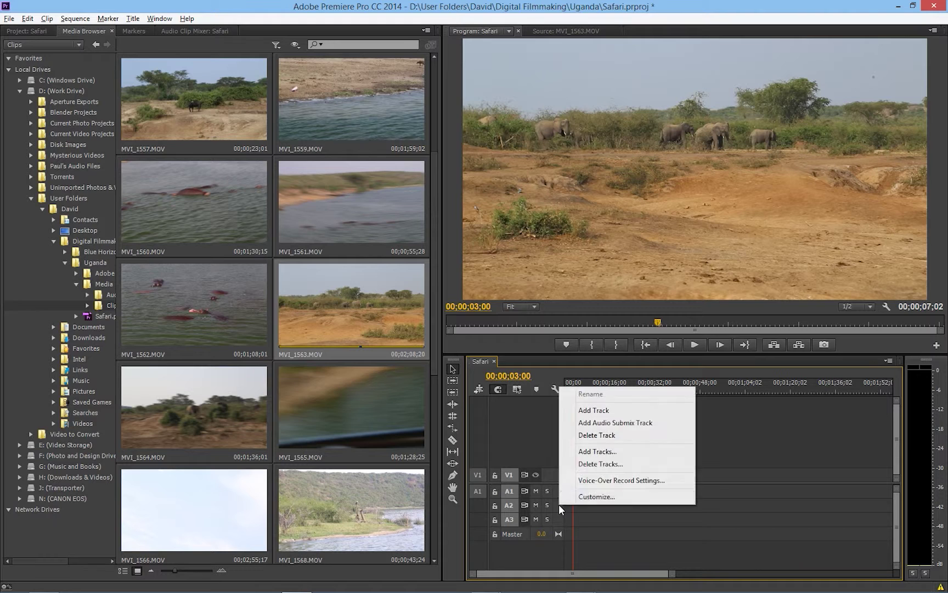
pyautogui.click(593, 464)
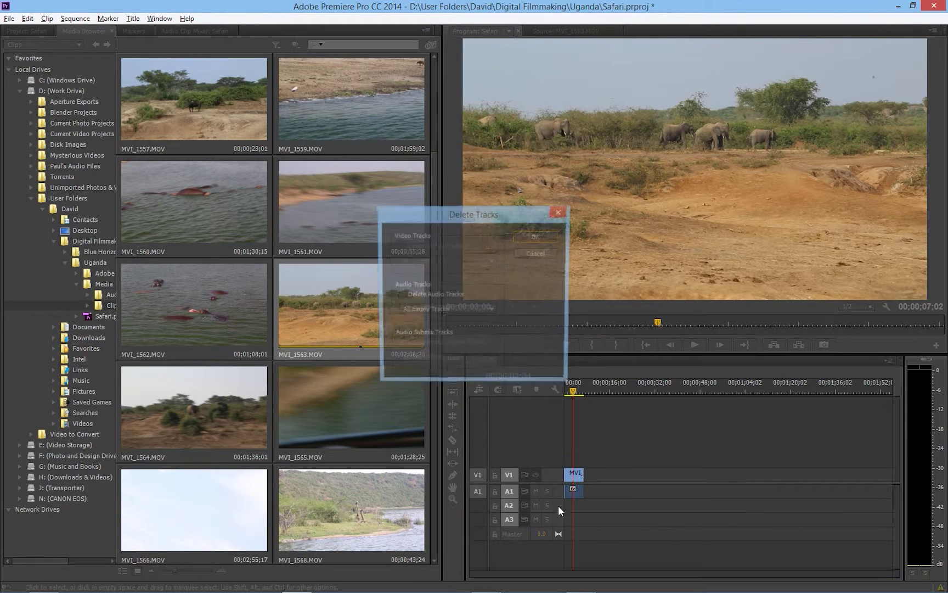
pyautogui.click(542, 255)
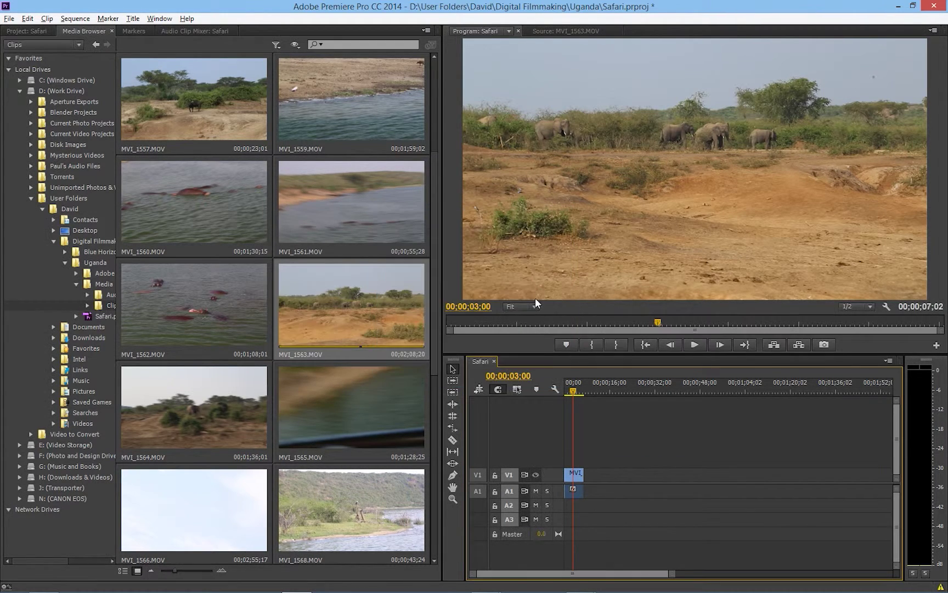
# Step: Delete the two empty audio tracks below A1 and expand the Video 1 and Audio 1 tracks to show thumbnails and waveforms
pyautogui.rightClick(556, 501)
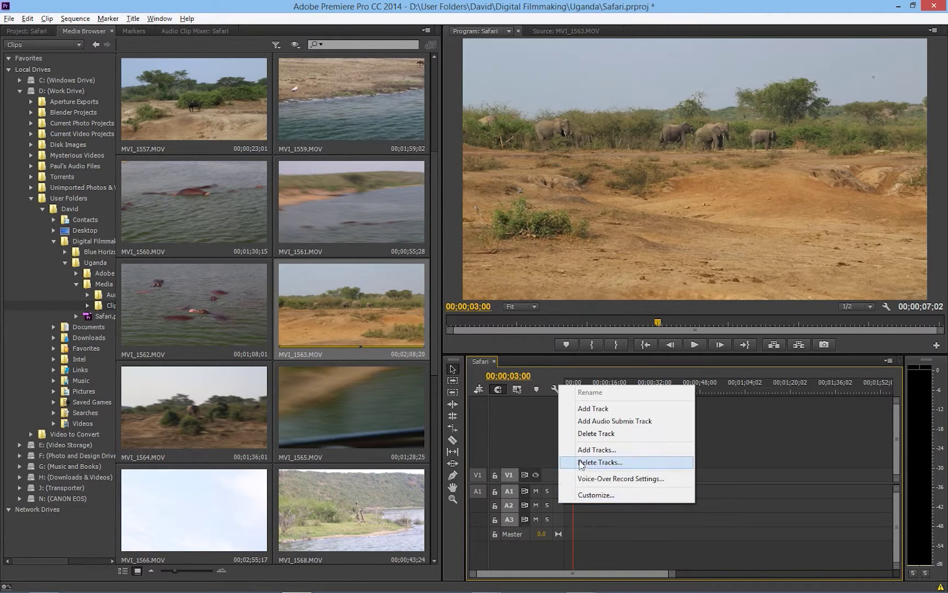
pyautogui.click(601, 433)
pyautogui.rightClick(555, 503)
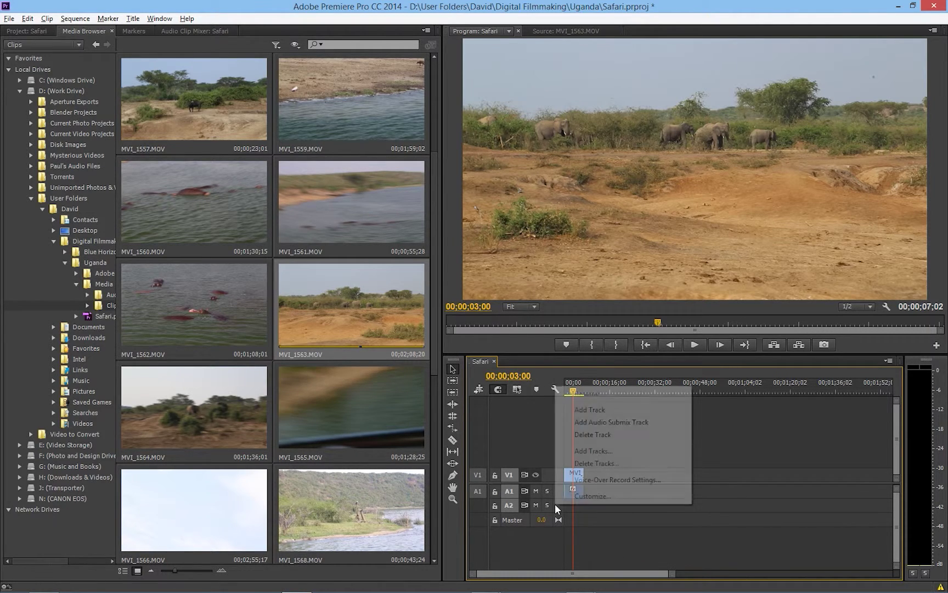
pyautogui.click(581, 434)
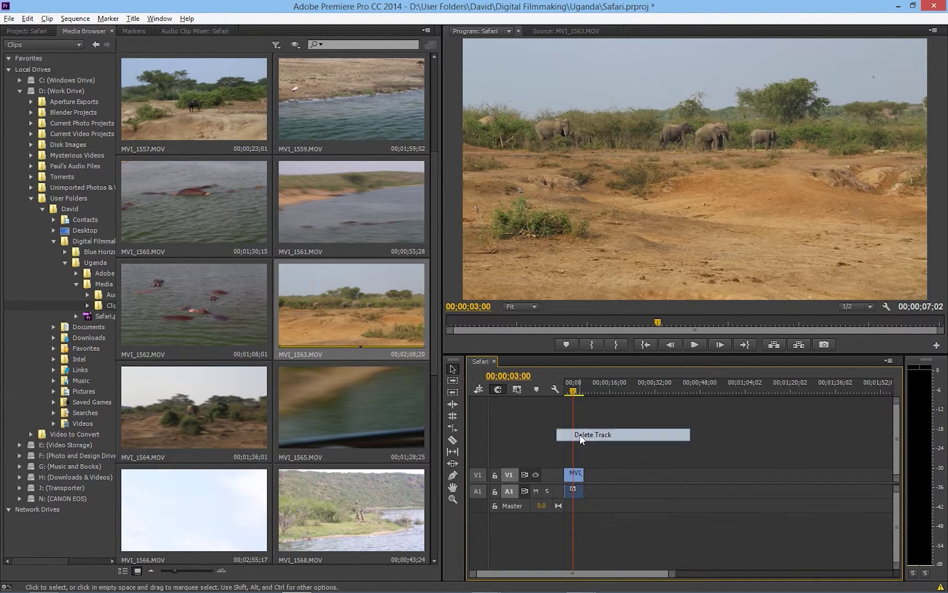
pyautogui.doubleClick(548, 472)
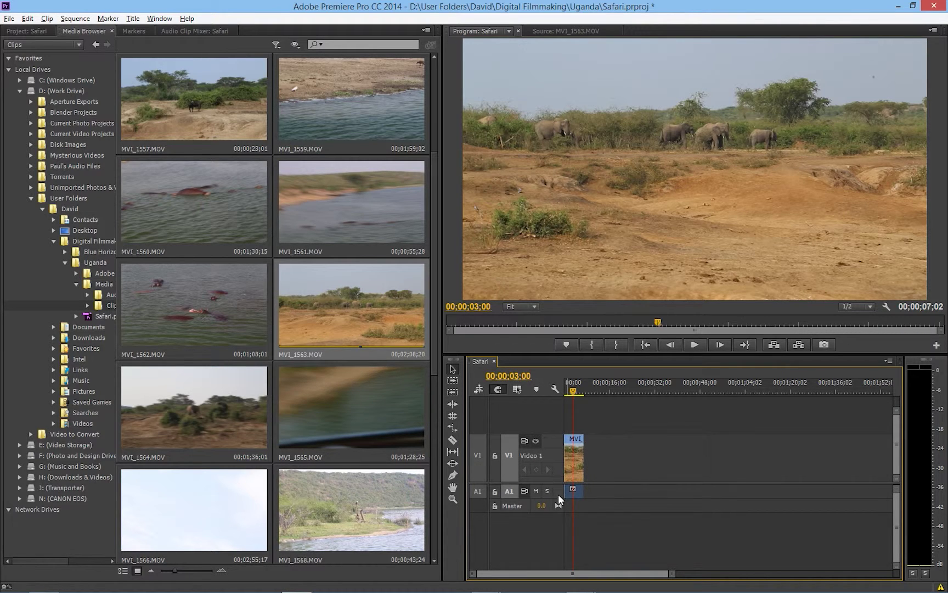
pyautogui.doubleClick(560, 489)
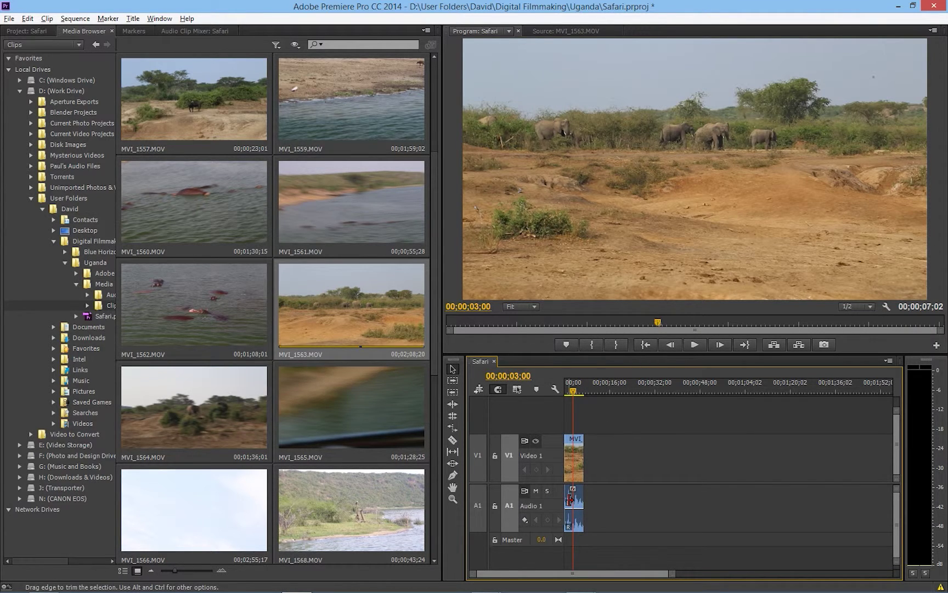
# Step: Load MVI_1562.MOV into the source monitor and shuttle through it to set its in point at 19;25;59;15
pyautogui.doubleClick(181, 302)
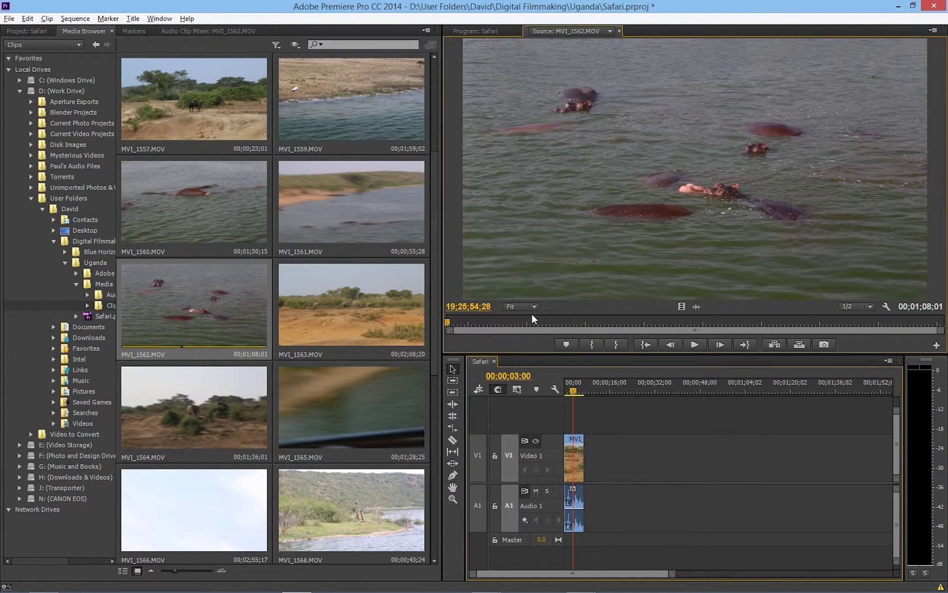
pyautogui.press('space')
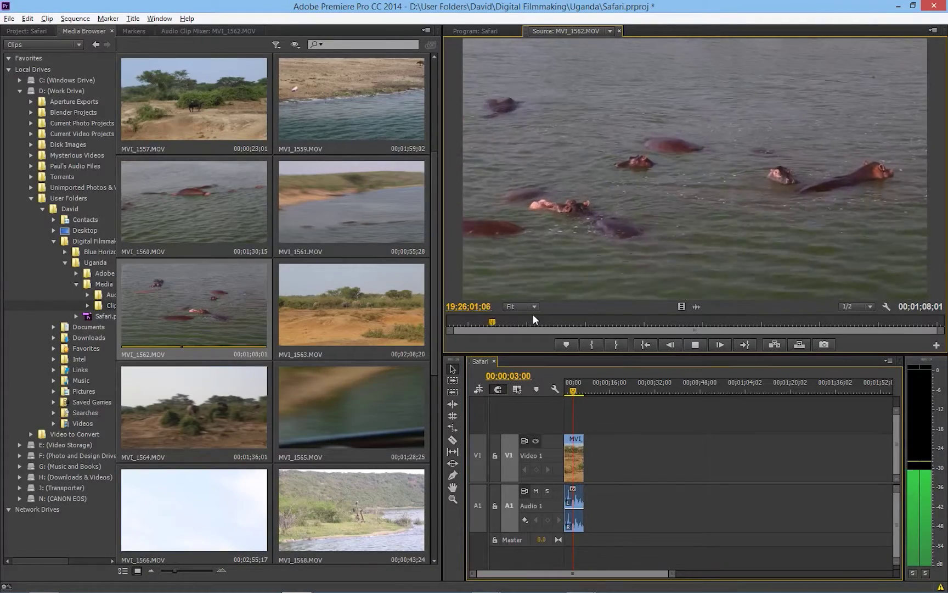
pyautogui.press('space')
pyautogui.press('j')
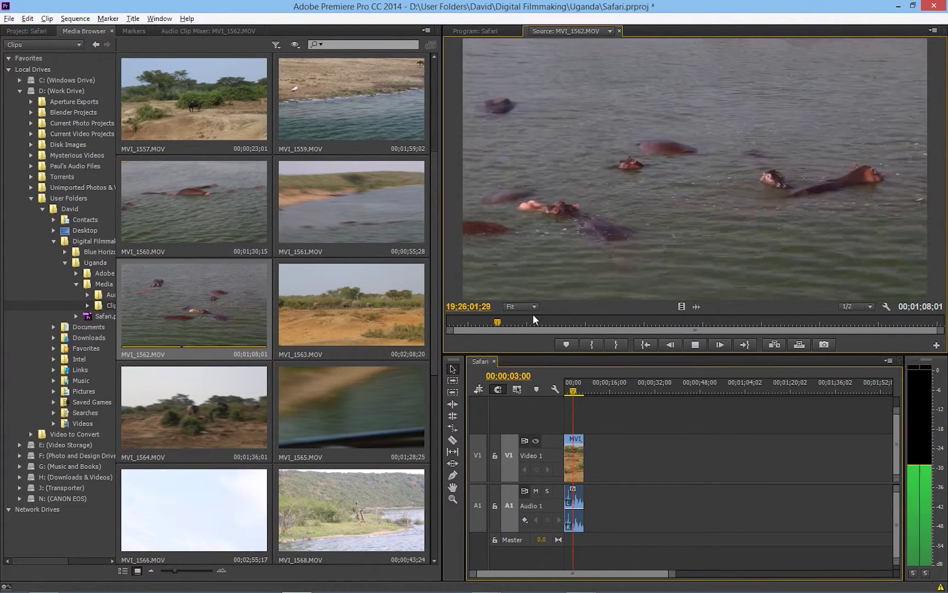
pyautogui.press('k')
pyautogui.press('space')
pyautogui.press('j')
pyautogui.press('j')
pyautogui.press('k')
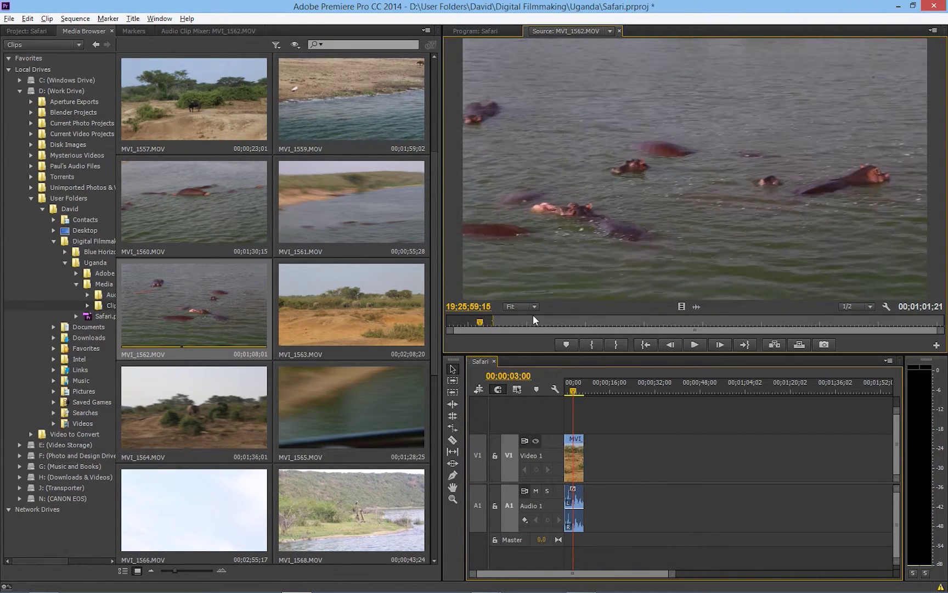
# Step: Set the hippo clip's out point at 19;26;01;28 and place the marked portion directly after MVI_1563.MOV on V1 and A1
pyautogui.press('l')
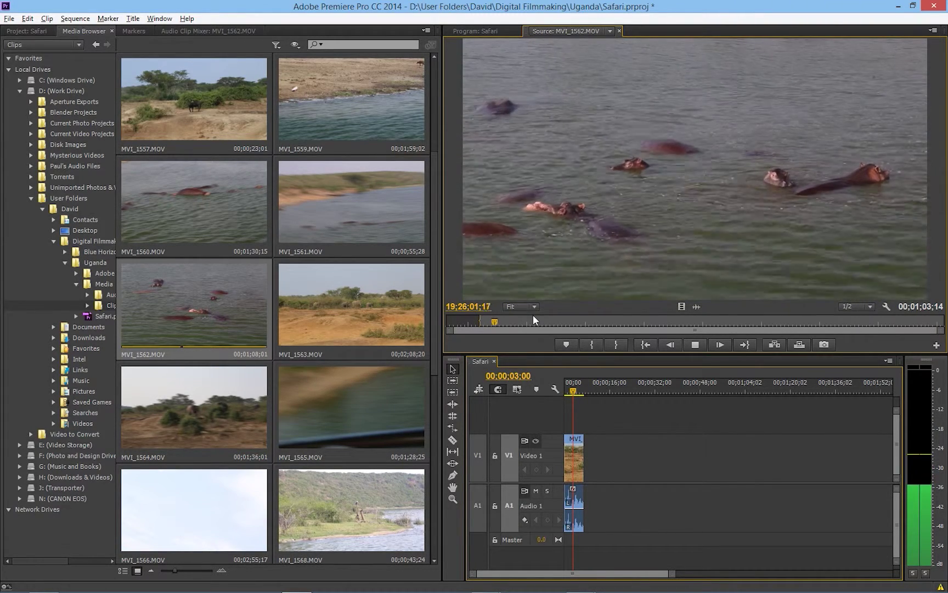
pyautogui.press('k')
pyautogui.press('o')
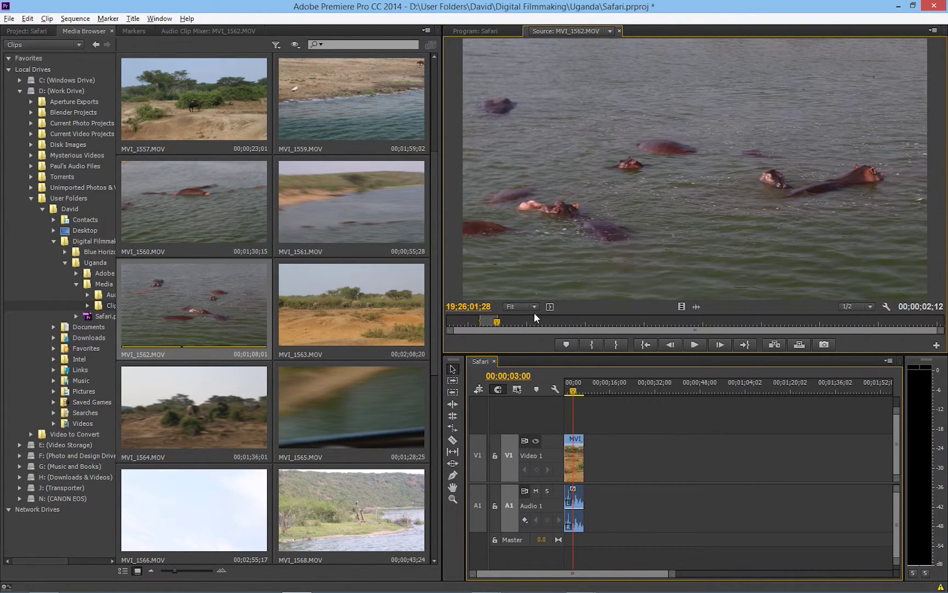
pyautogui.moveTo(574, 208); pyautogui.dragTo(589, 473)
# Step: Scrub the Safari sequence across the cut between the elephant and hippo clips, ending at 00;00;07;17
pyautogui.hotkey('ctrl', '=')
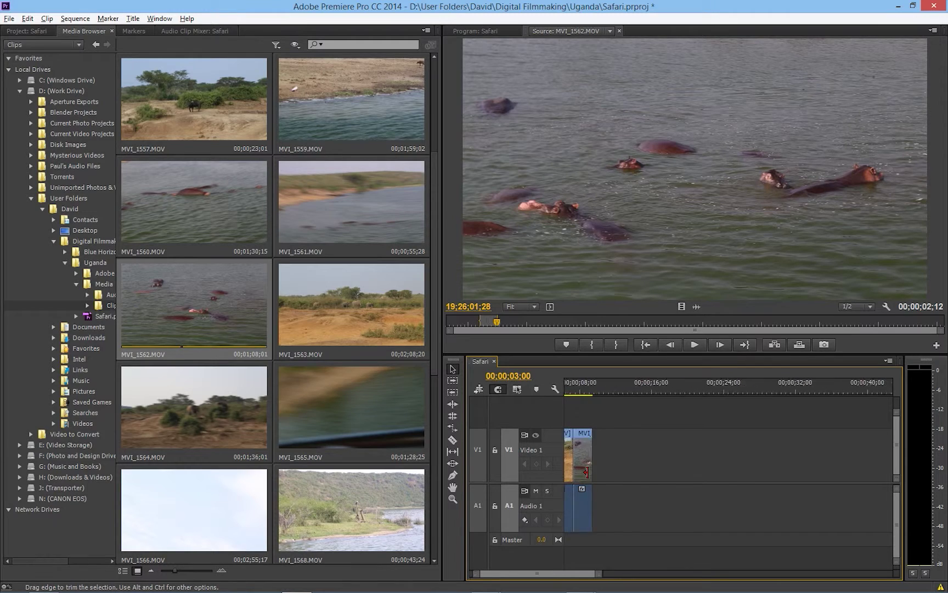
pyautogui.press('=')
pyautogui.moveTo(636, 393); pyautogui.dragTo(661, 397)
pyautogui.moveTo(618, 391); pyautogui.dragTo(695, 393)
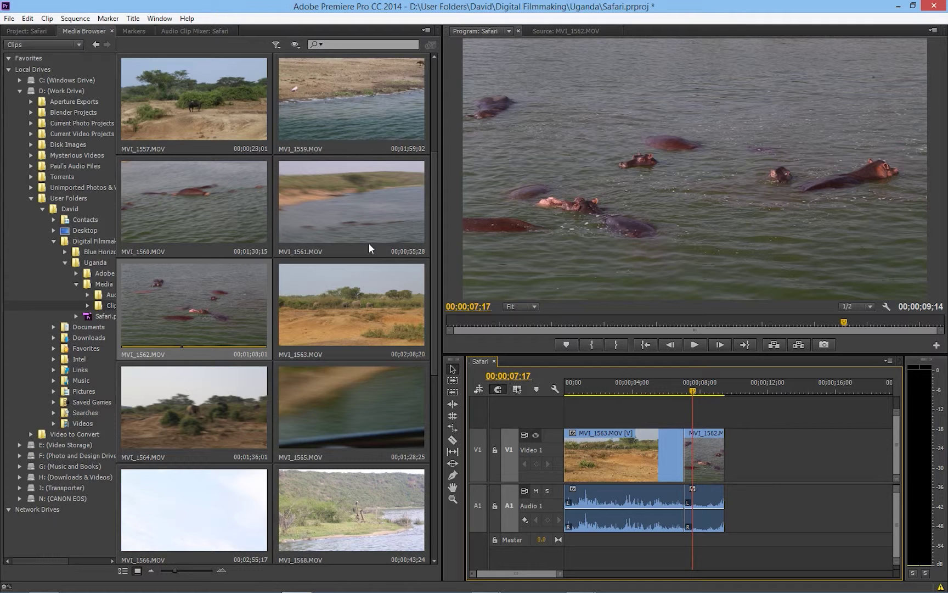
# Step: Save the Safari project
pyautogui.hotkey('ctrl', 's')
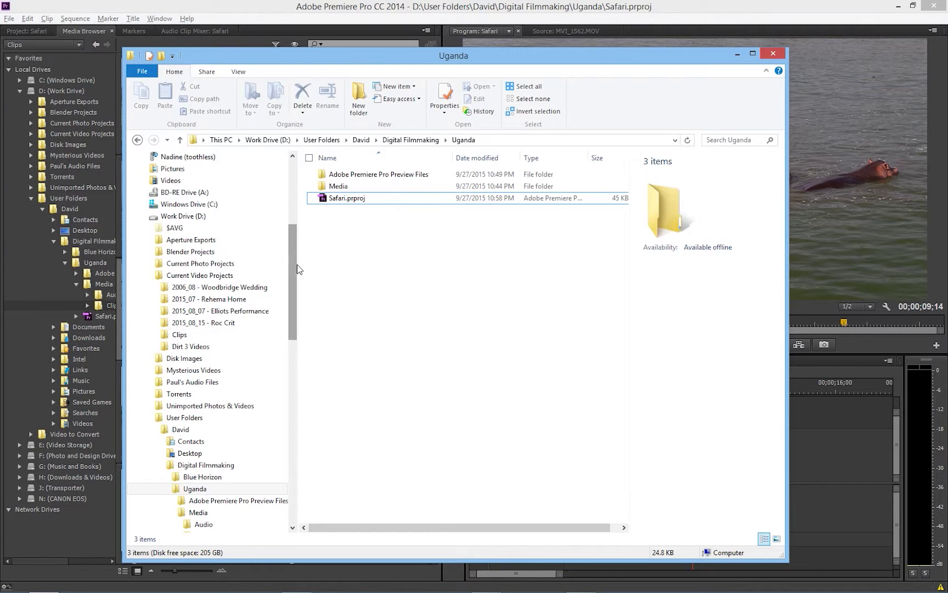
# Step: Switch to File Explorer and delete the Clips folder from Current Video Projects on Work Drive (D:)
pyautogui.moveTo(292, 269)
pyautogui.mouseDown()
pyautogui.moveTo(290, 304)
pyautogui.moveTo(291, 258)
pyautogui.mouseUp()
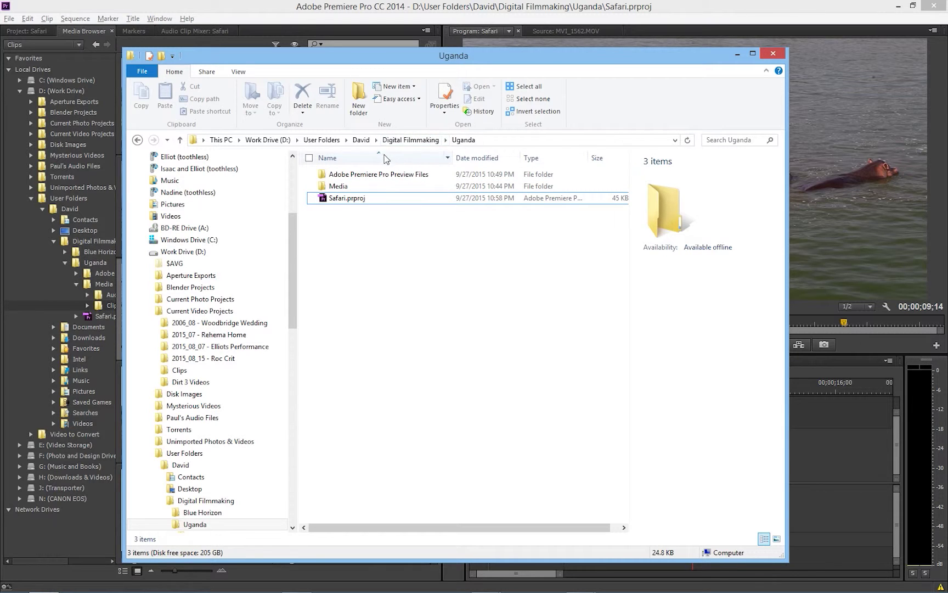
pyautogui.click(198, 311)
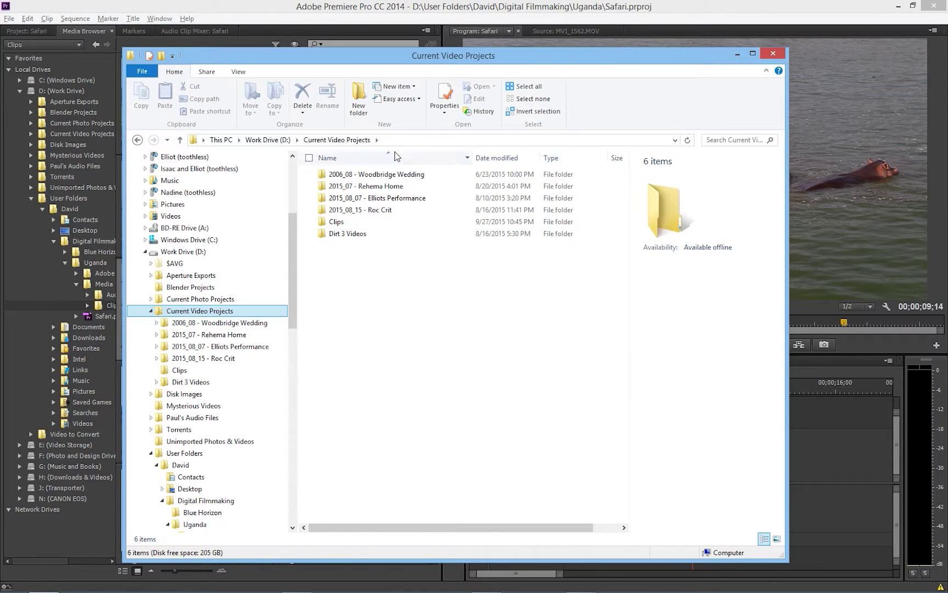
pyautogui.rightClick(347, 222)
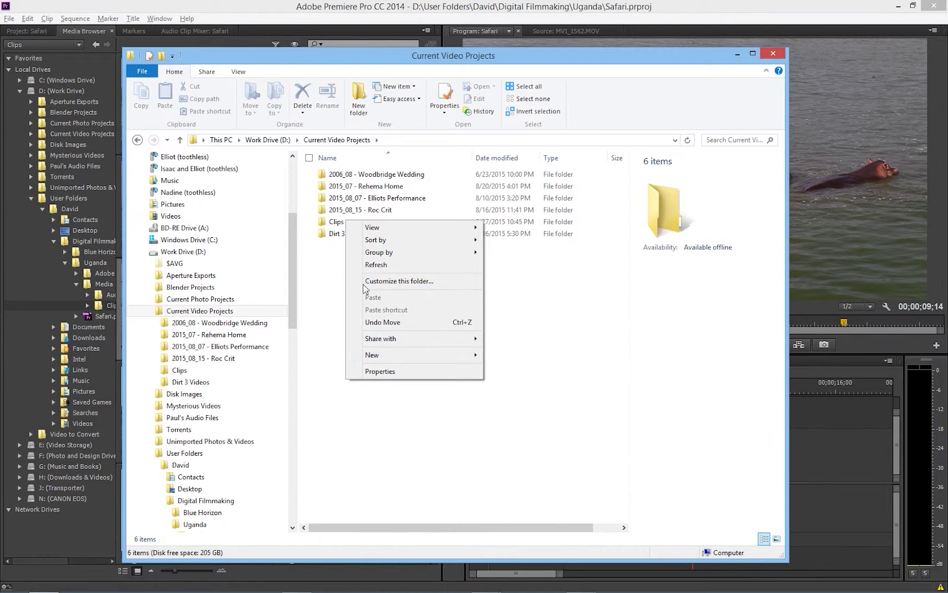
pyautogui.click(334, 317)
pyautogui.click(340, 222)
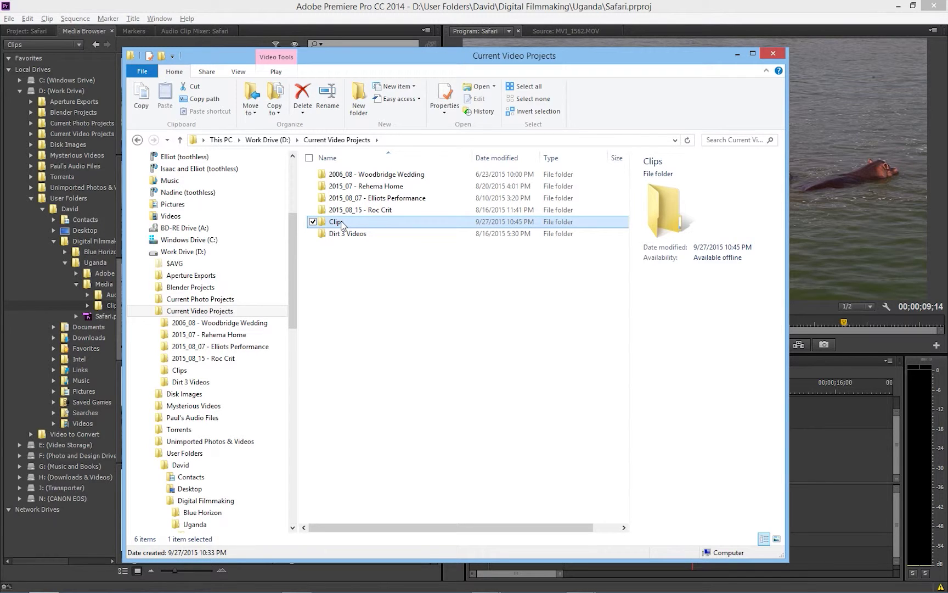
pyautogui.press('Delete')
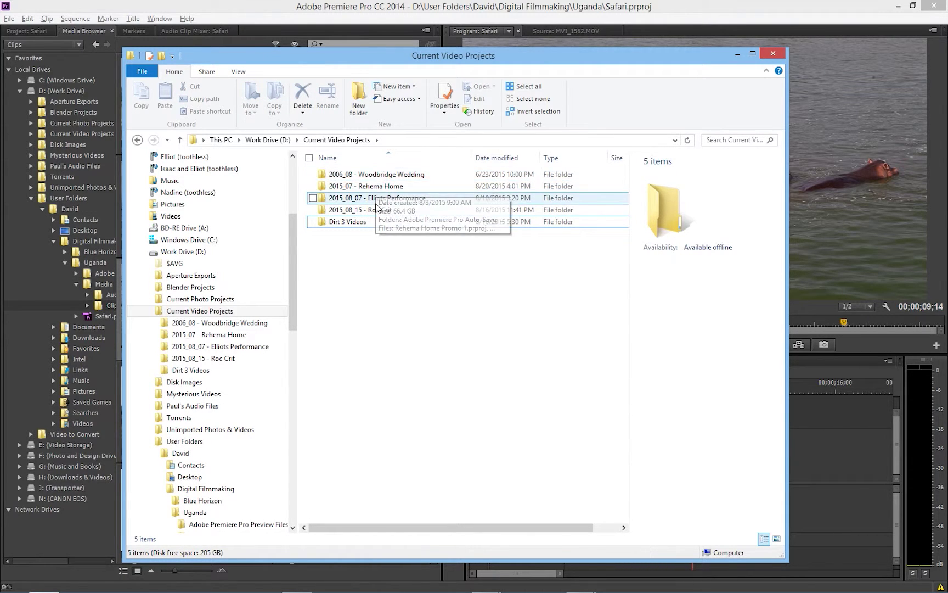
# Step: Look inside the 2006_08 wedding and 2015_08_15 - Roc Crit project folders and return to Current Video Projects
pyautogui.doubleClick(379, 174)
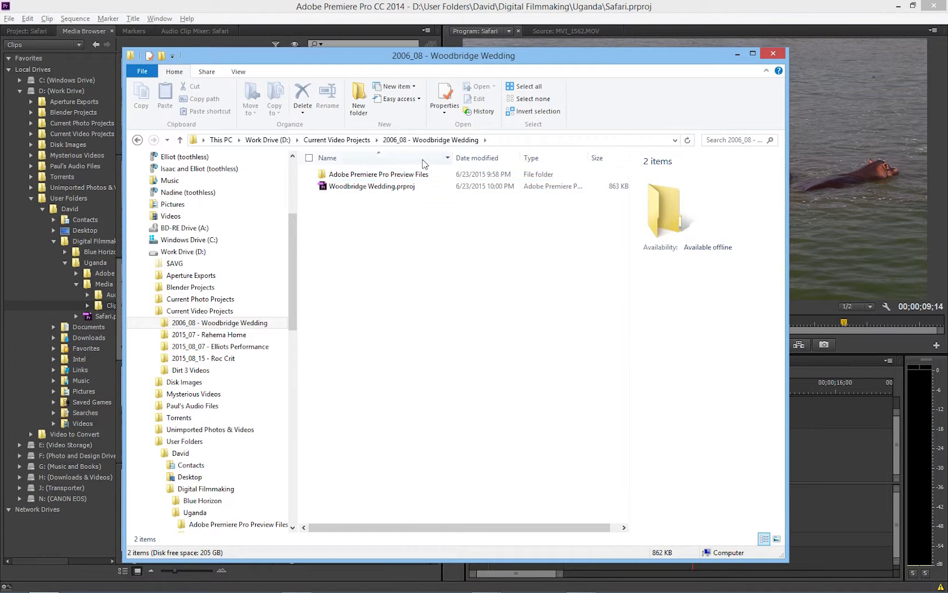
pyautogui.click(351, 140)
pyautogui.doubleClick(373, 209)
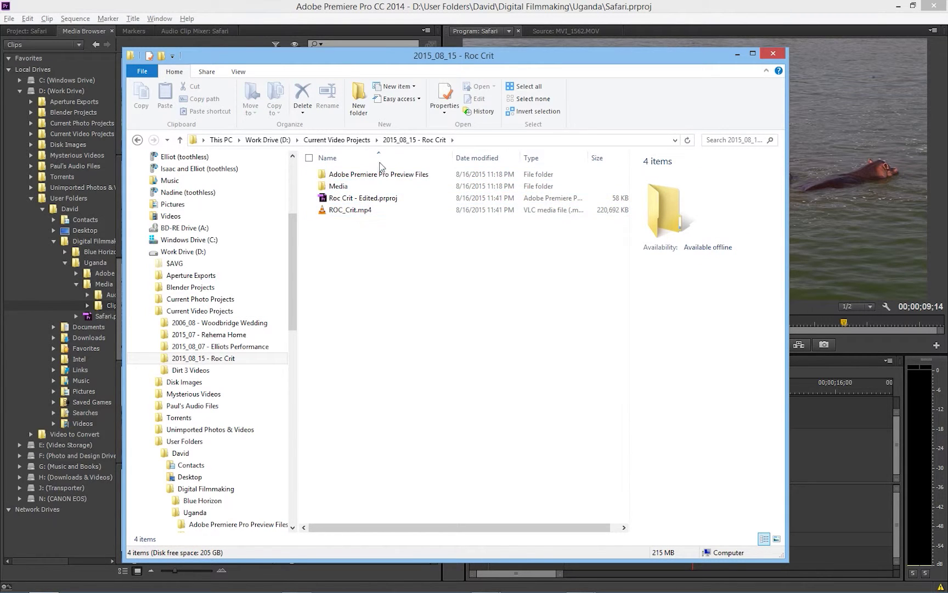
pyautogui.click(356, 140)
# Step: Copy the 2015_08_15 - Roc Crit folder and view the Transporter (J:), Video Storage (E:) and Work Drive (D:) drives
pyautogui.rightClick(376, 214)
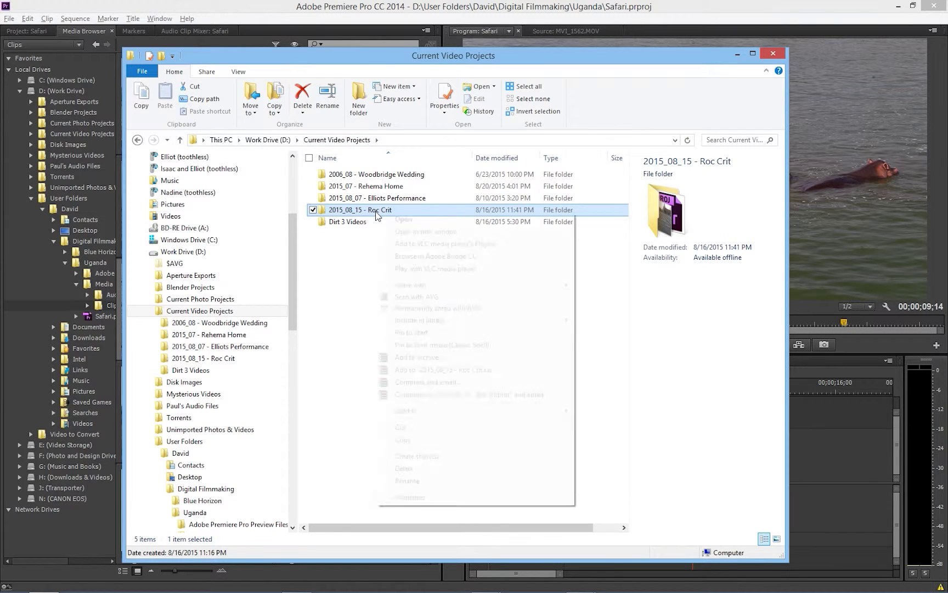
pyautogui.click(403, 440)
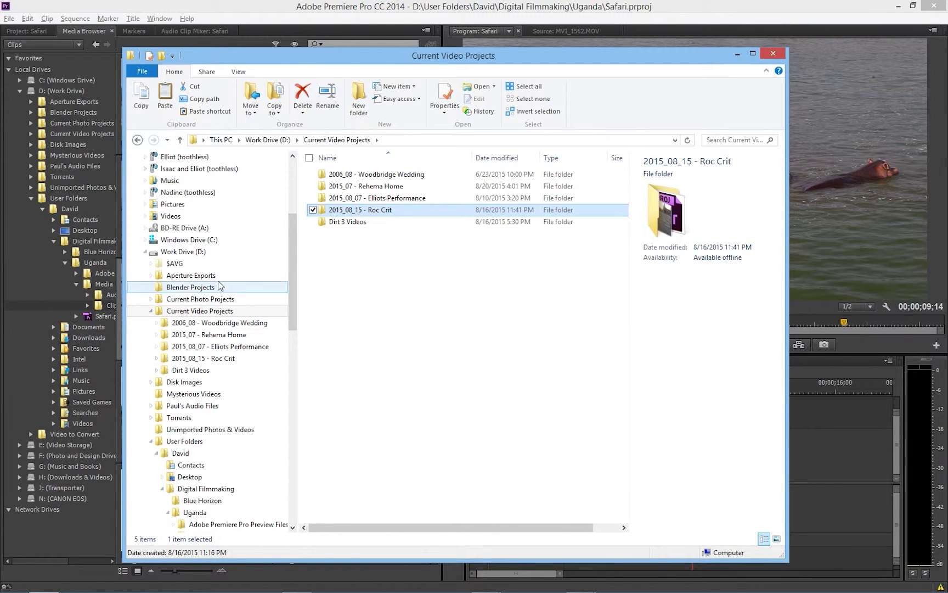
pyautogui.click(146, 251)
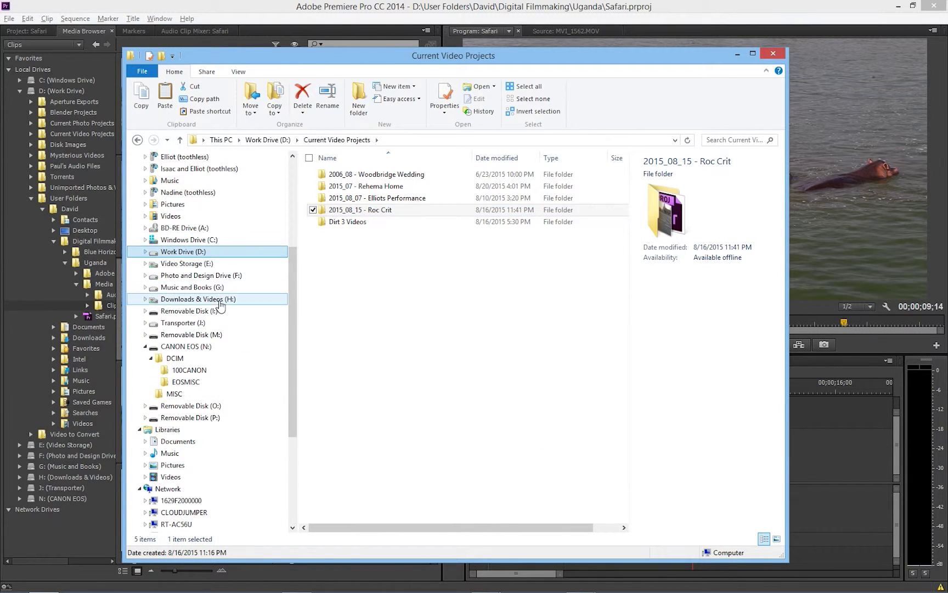
pyautogui.click(204, 323)
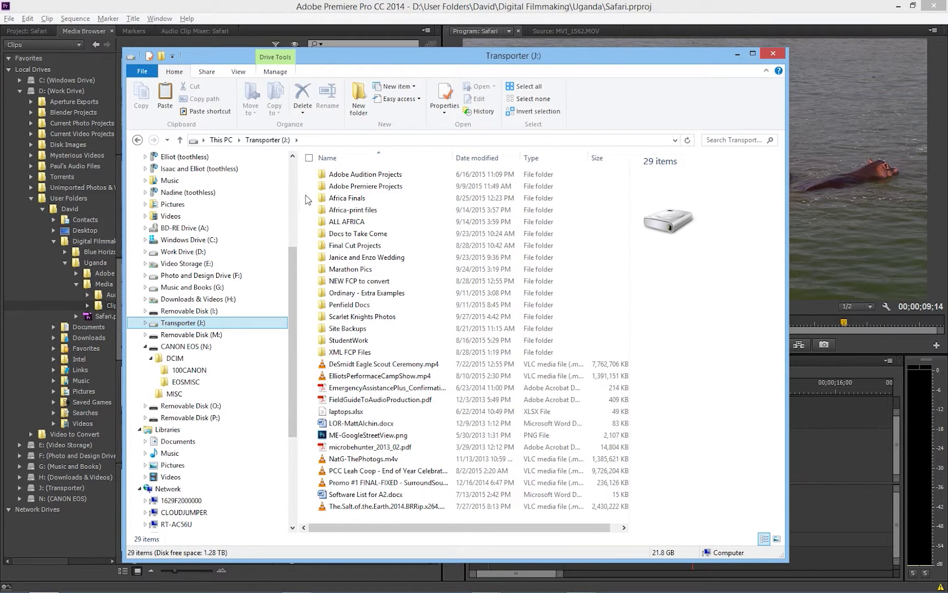
pyautogui.click(207, 263)
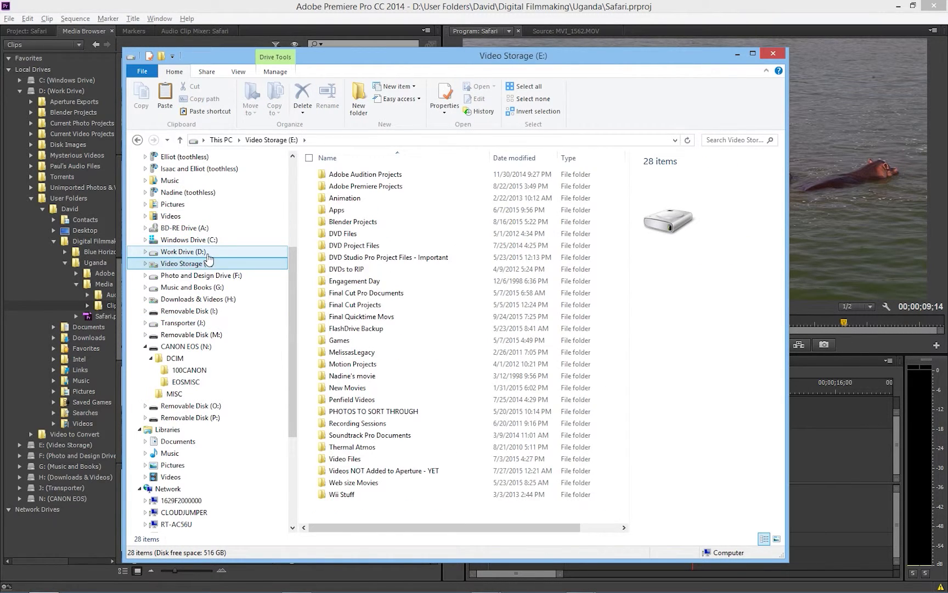
pyautogui.click(207, 254)
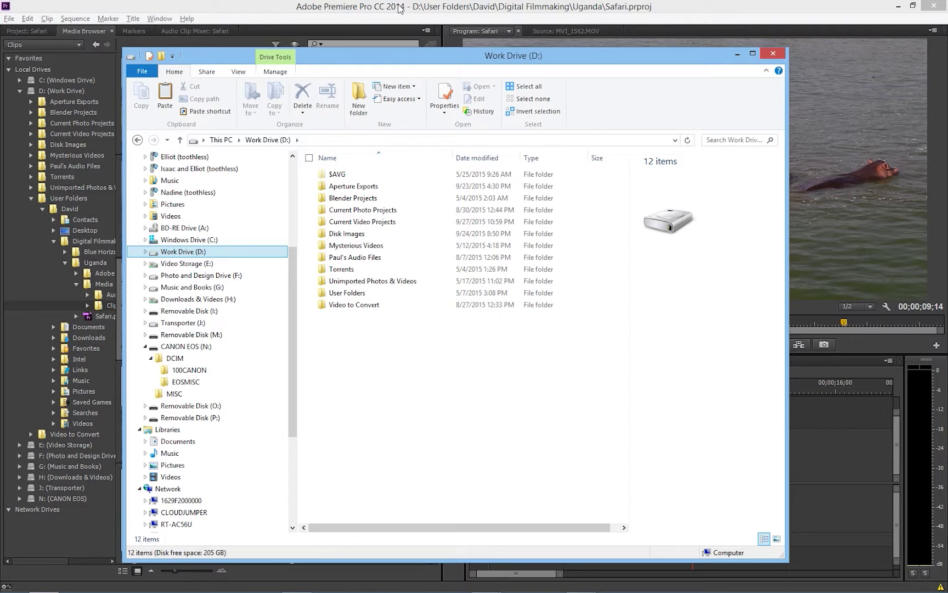
# Step: Switch back to Premiere Pro and slightly narrow the Media Browser and Tools panels to widen the Program monitor and the Safari timeline
pyautogui.click(426, 7)
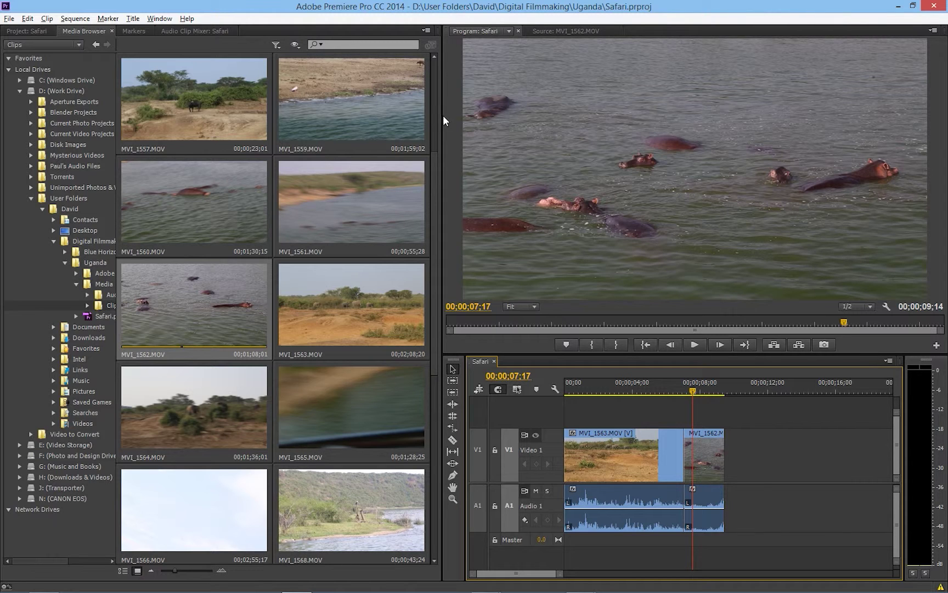
pyautogui.moveTo(442, 115)
pyautogui.mouseDown()
pyautogui.moveTo(466, 107)
pyautogui.moveTo(434, 102)
pyautogui.mouseUp()
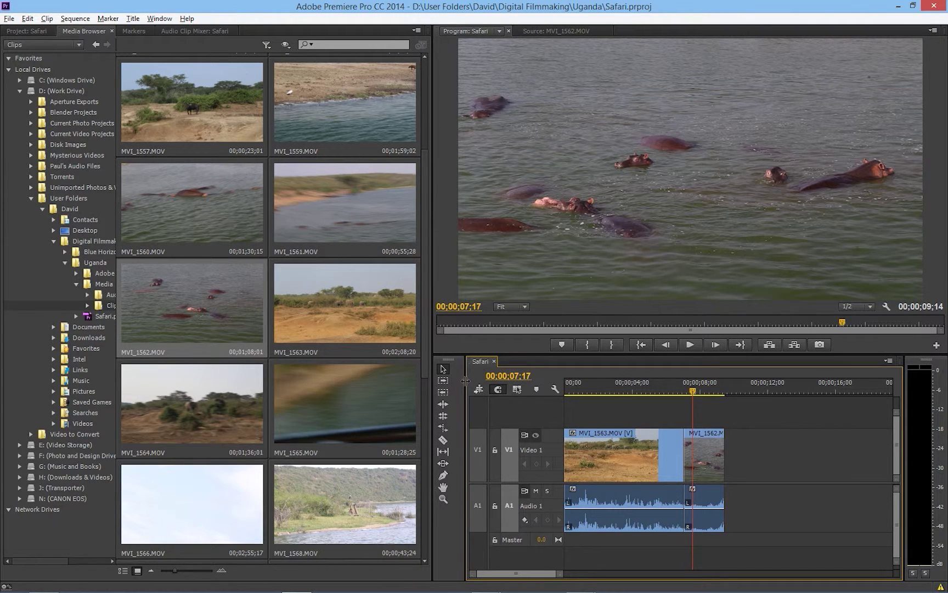
pyautogui.moveTo(463, 380); pyautogui.dragTo(457, 382)
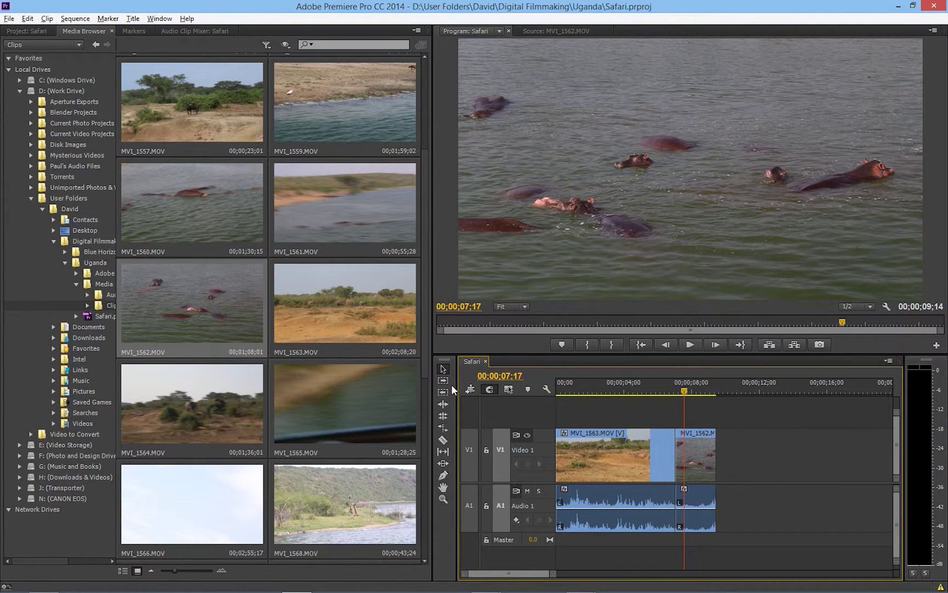
pyautogui.moveTo(457, 387); pyautogui.dragTo(454, 387)
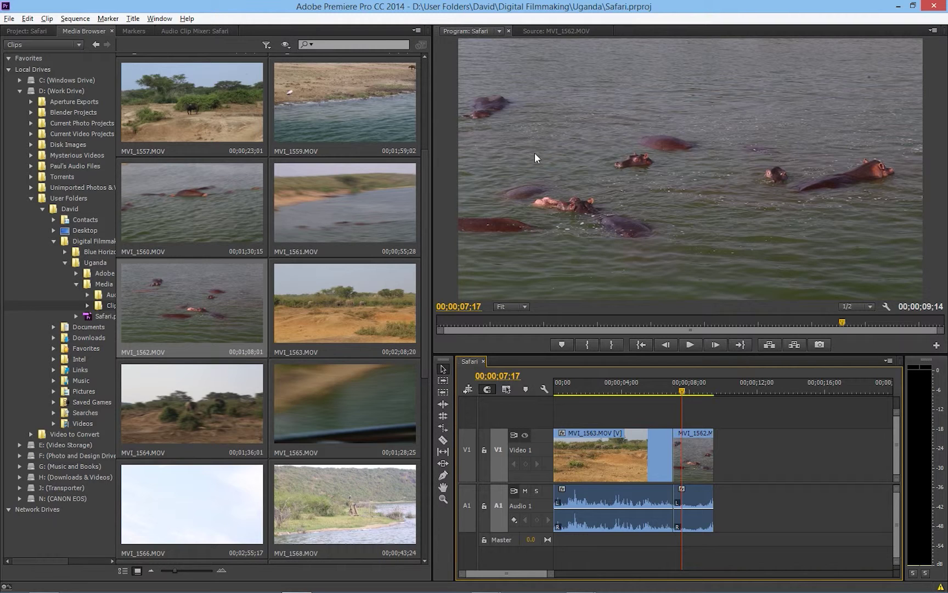
# Step: Scrub the Safari sequence within the elephant clip MVI_1563.MOV, ending at 00;00;02;28
pyautogui.moveTo(601, 389); pyautogui.dragTo(594, 389)
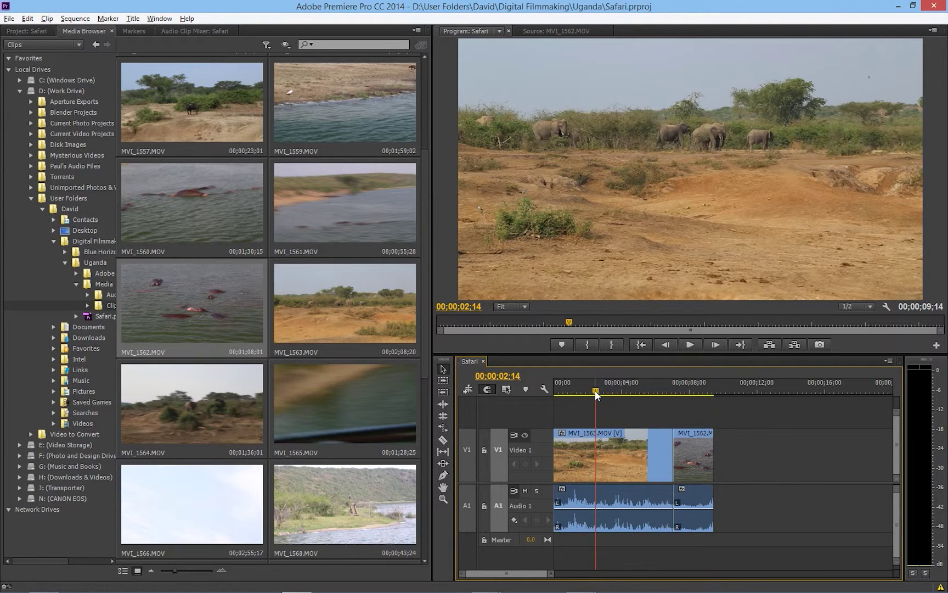
pyautogui.moveTo(595, 391); pyautogui.dragTo(603, 390)
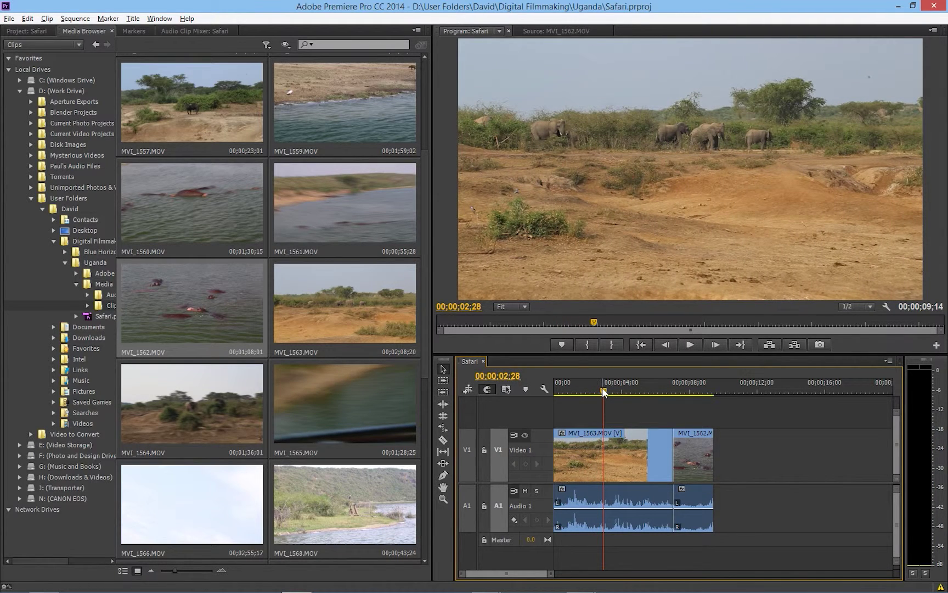